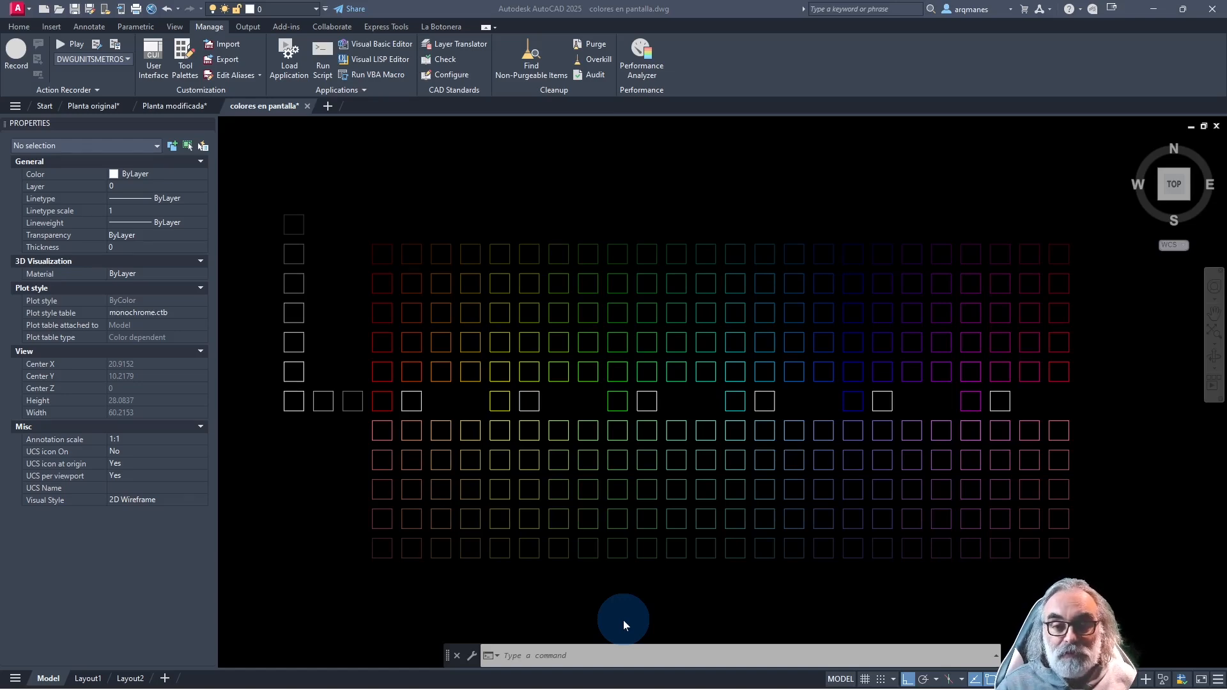
Compare the layer colours of the Planta original and Planta modificada drawings by viewing each in turn
{"action": "left_click", "coordinate": [93, 107]}
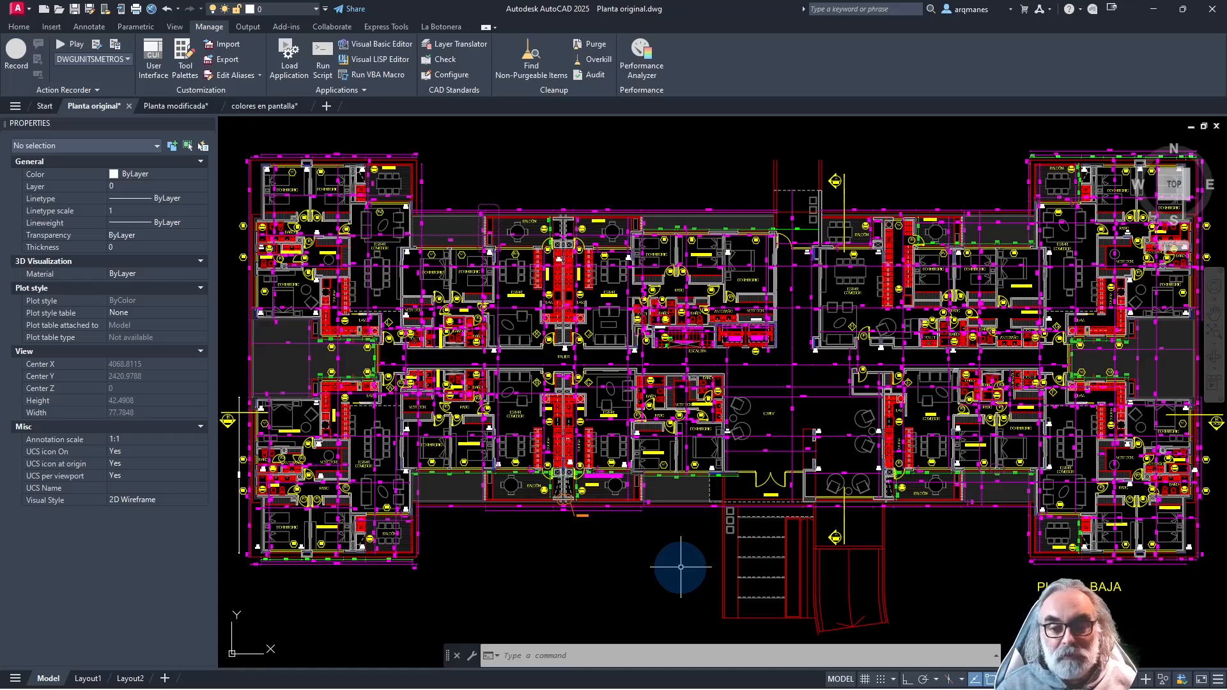
{"action": "left_click", "coordinate": [181, 108]}
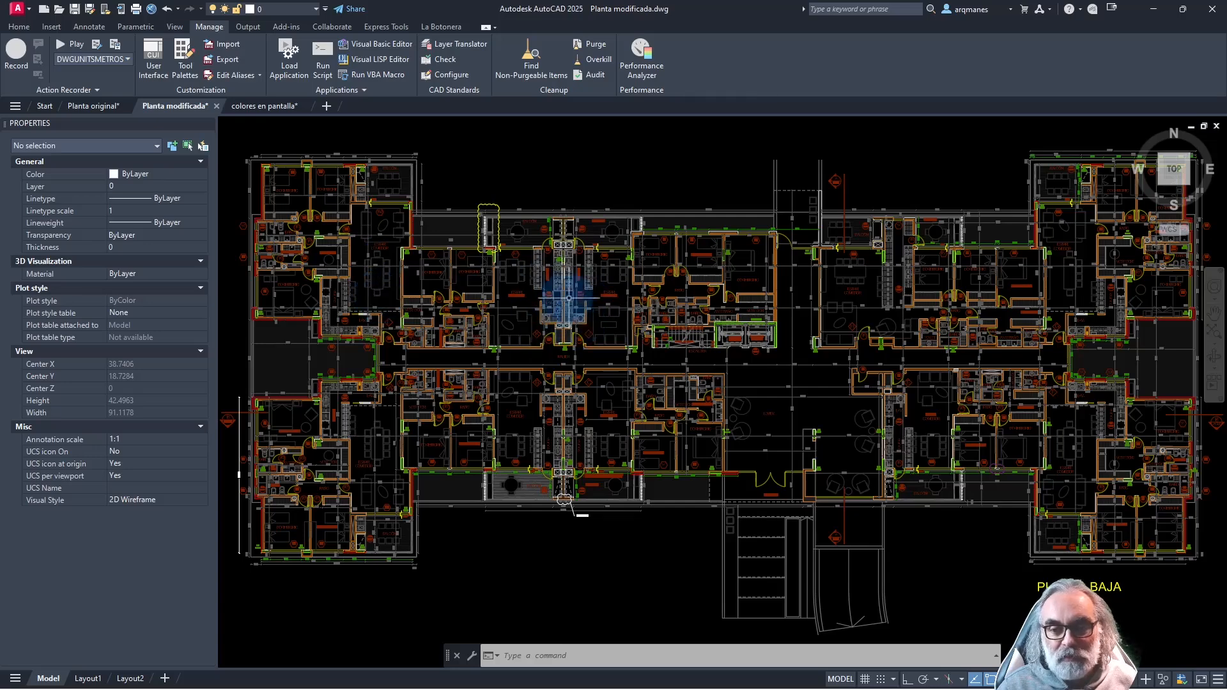
{"action": "left_click", "coordinate": [114, 109]}
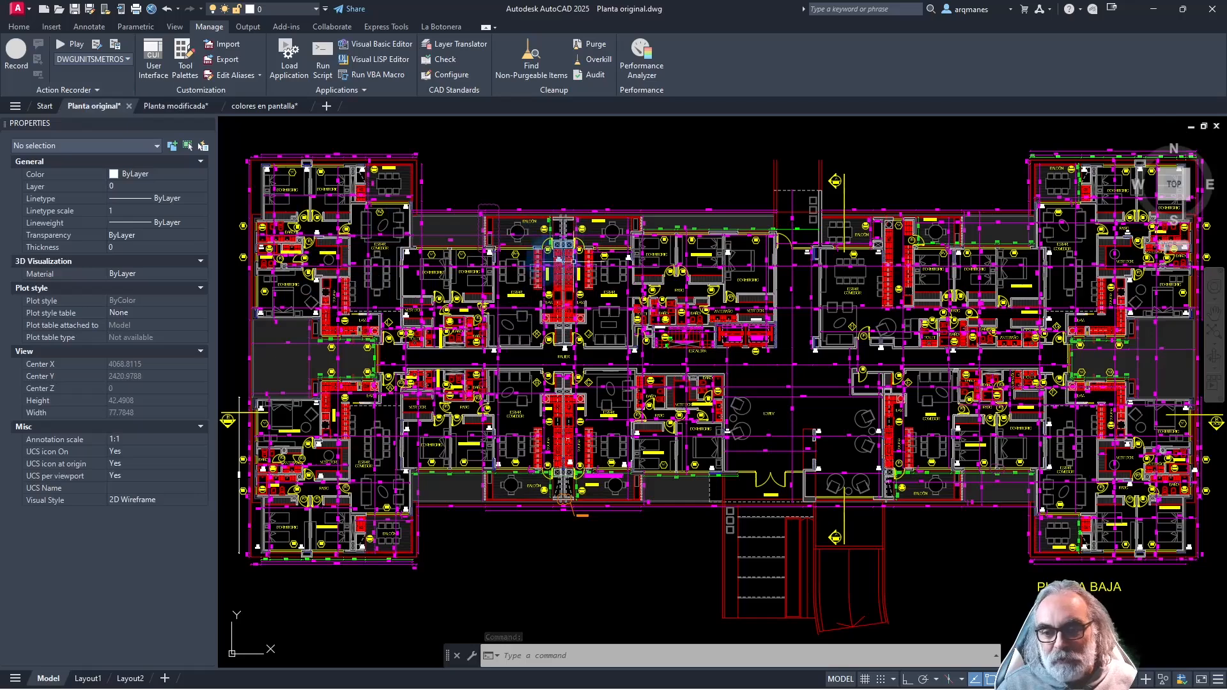
{"action": "left_click", "coordinate": [178, 107]}
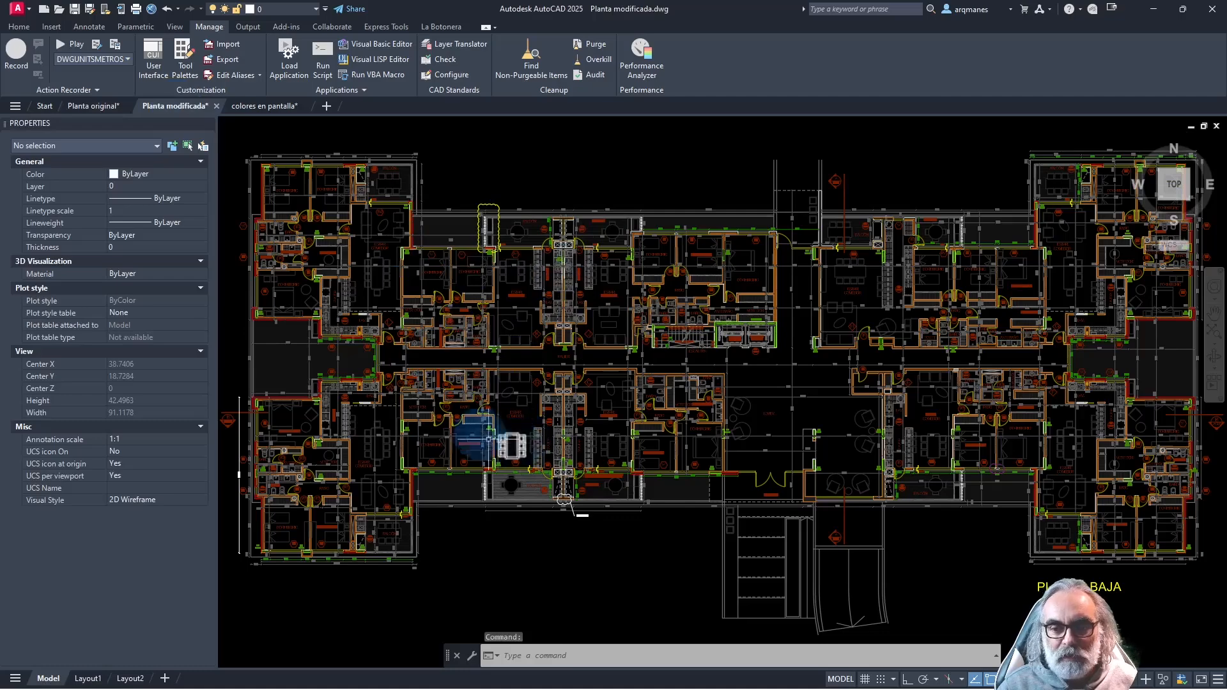
Examine the line colours of walls, doors and texts around the toilet and bathrooms in Planta modificada, ending on the full plan
{"action": "scroll", "coordinate": [424, 343], "scroll_direction": "up", "scroll_amount": 8}
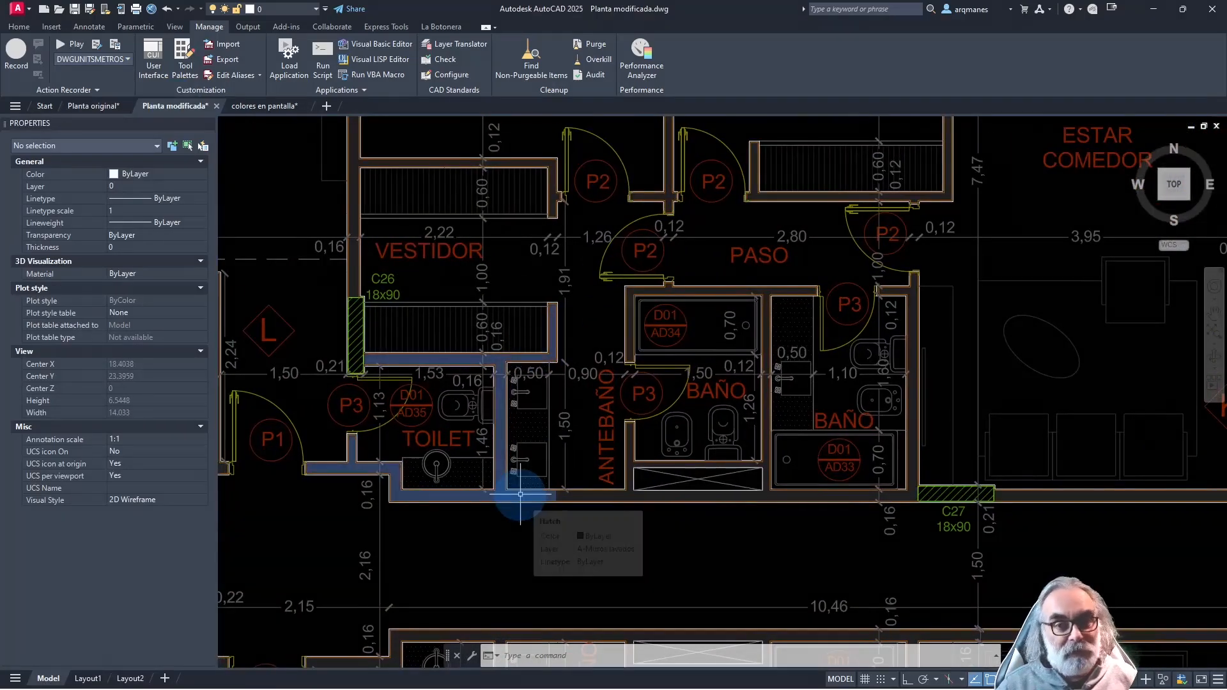
{"action": "scroll", "coordinate": [491, 427], "scroll_direction": "down", "scroll_amount": 2}
{"action": "scroll", "coordinate": [492, 428], "scroll_direction": "down", "scroll_amount": 7}
{"action": "mouse_move", "coordinate": [574, 443]}
{"action": "middle_mouse_down"}
{"action": "mouse_move", "coordinate": [486, 354]}
{"action": "mouse_move", "coordinate": [501, 369]}
{"action": "middle_mouse_up"}
{"action": "mouse_move", "coordinate": [495, 375]}
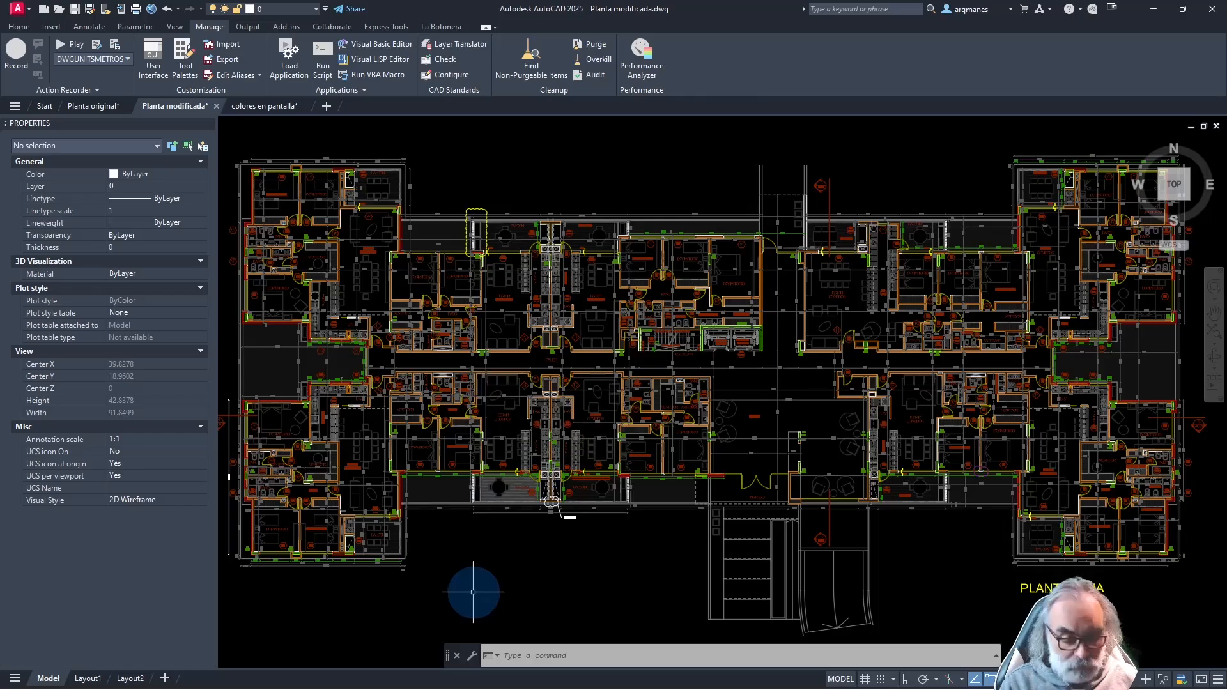
Check the floor plan's legibility by toggling the background to white, back to black and to white again with TBG
{"action": "type", "text": "TBG"}
{"action": "key", "text": "Return"}
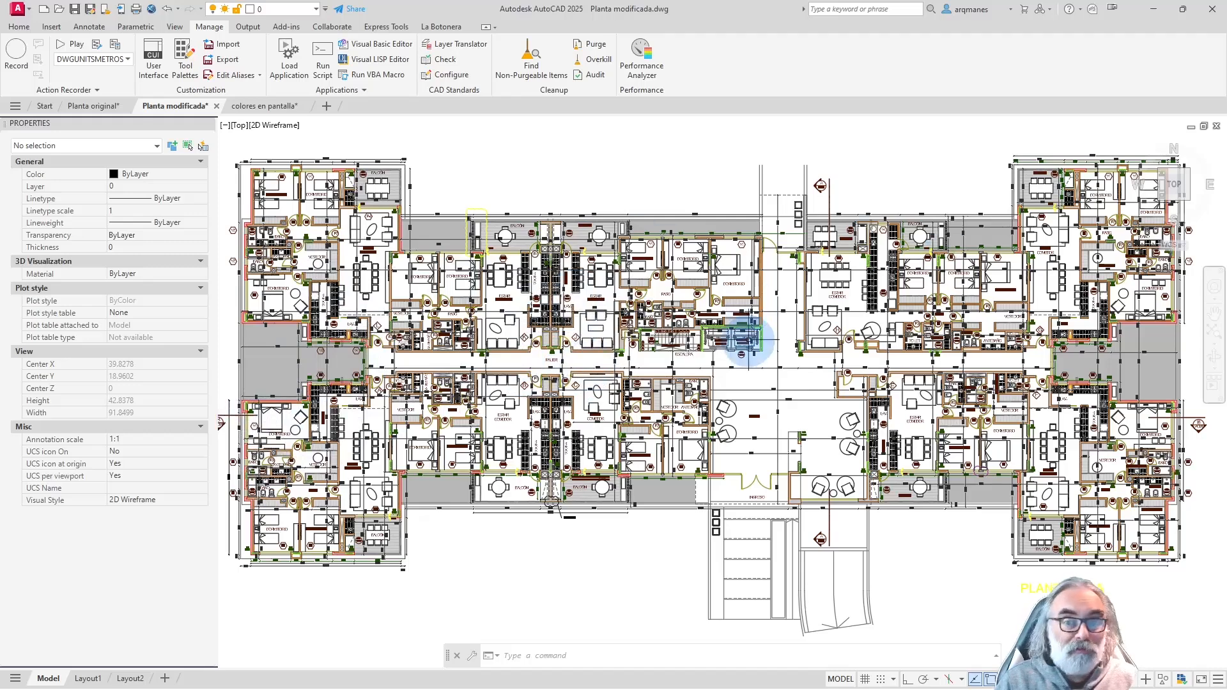
{"action": "mouse_move", "coordinate": [748, 343]}
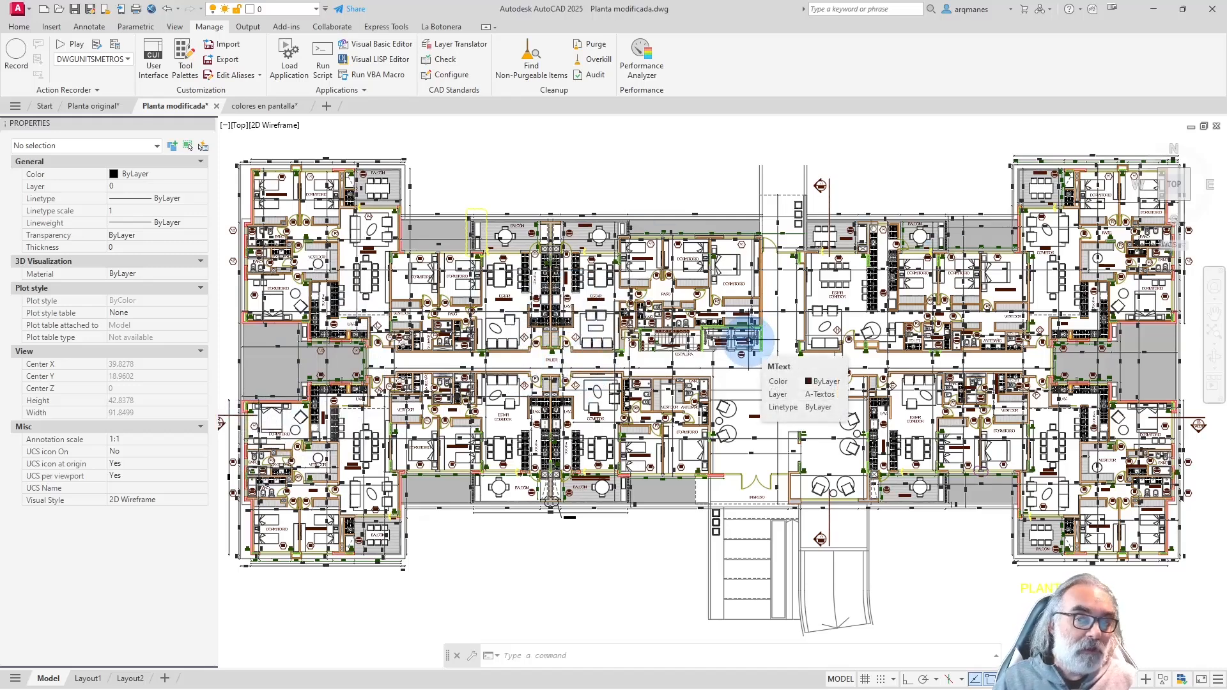
{"action": "type", "text": "TBG"}
{"action": "key", "text": "Return"}
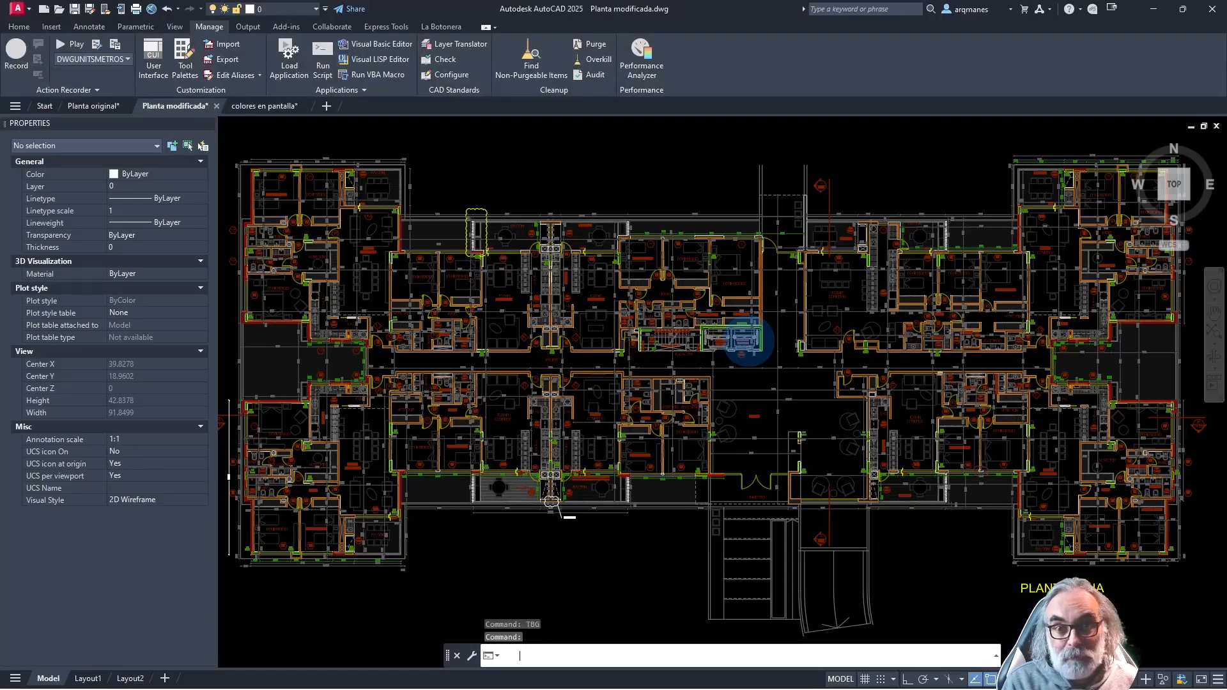
{"action": "key", "text": "Return"}
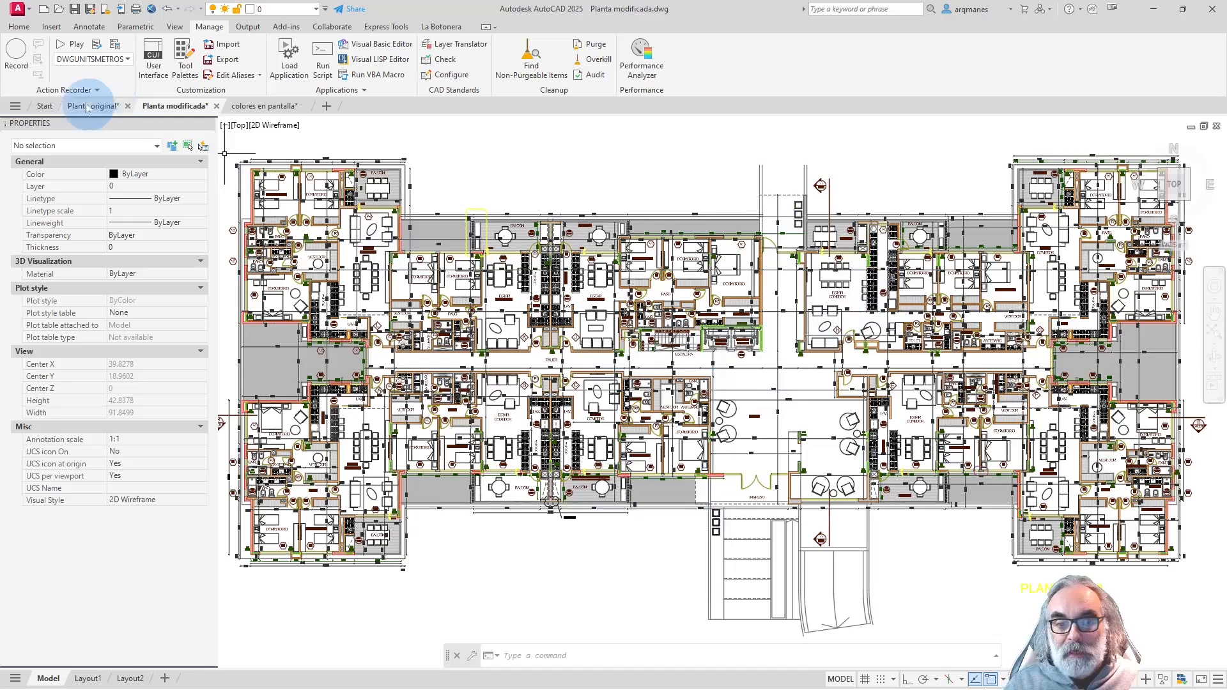
In the colores en pantalla drawing, highlight the two uppermost and two lowermost rows of colour squares and clear the selection
{"action": "left_click", "coordinate": [288, 109]}
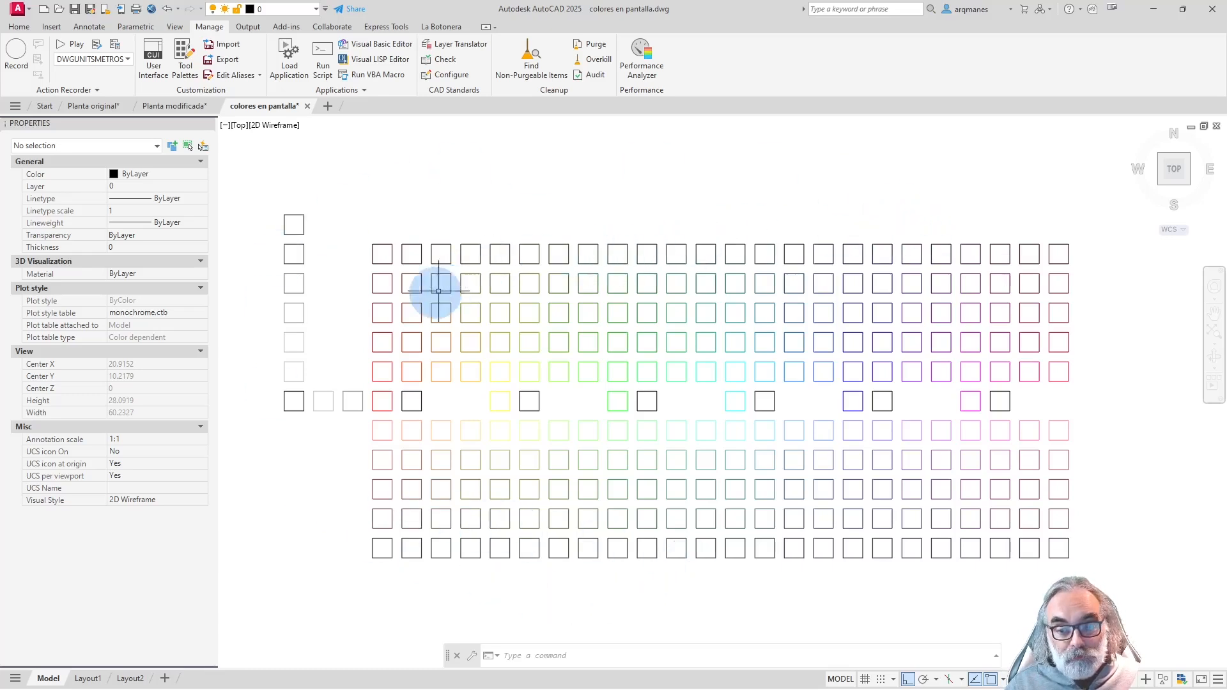
{"action": "left_click", "coordinate": [1091, 222]}
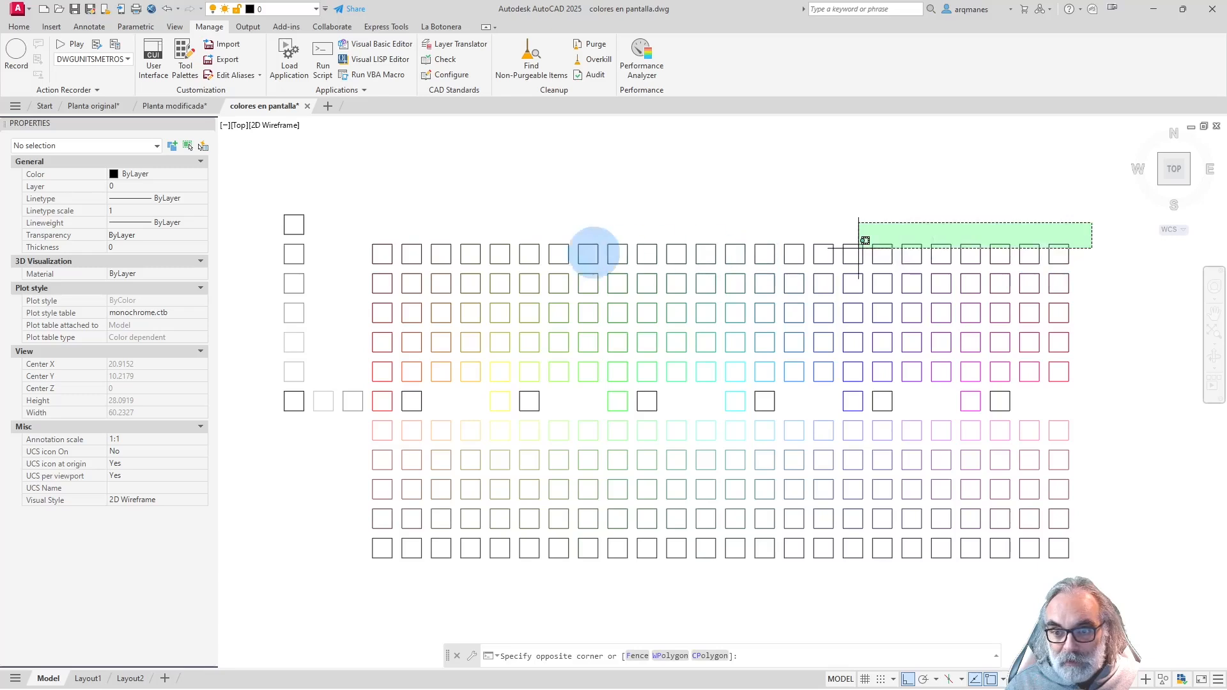
{"action": "left_click", "coordinate": [368, 289]}
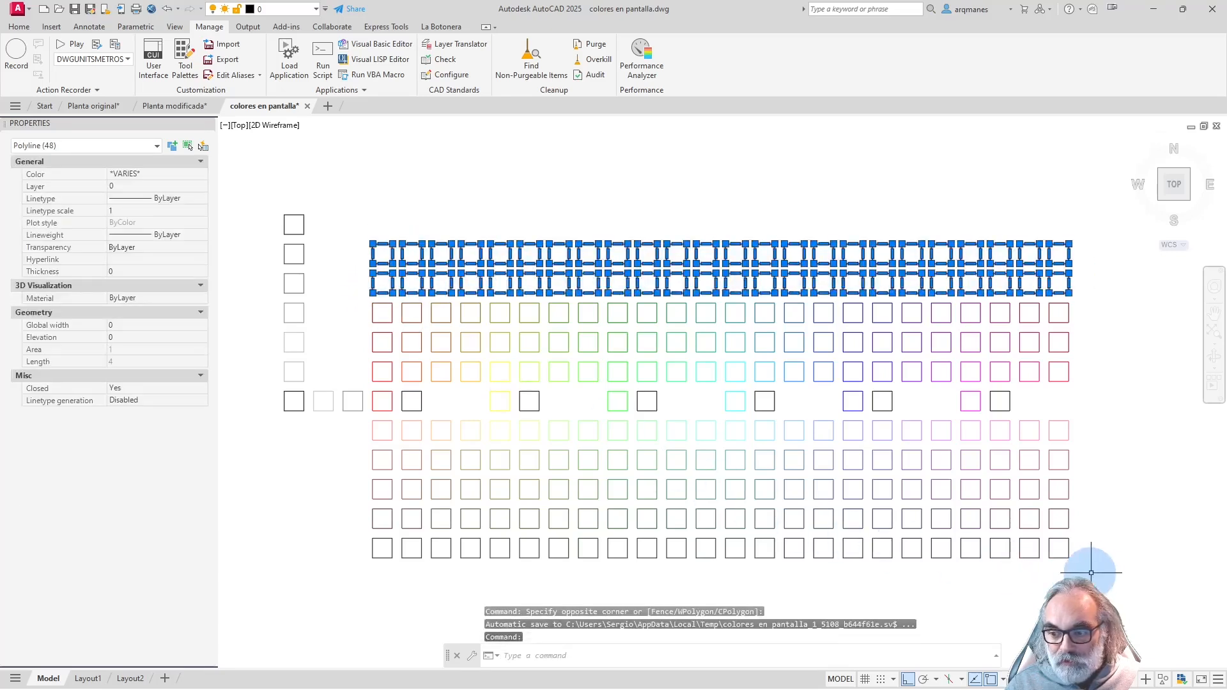
{"action": "left_click", "coordinate": [1123, 553]}
{"action": "left_click", "coordinate": [352, 528]}
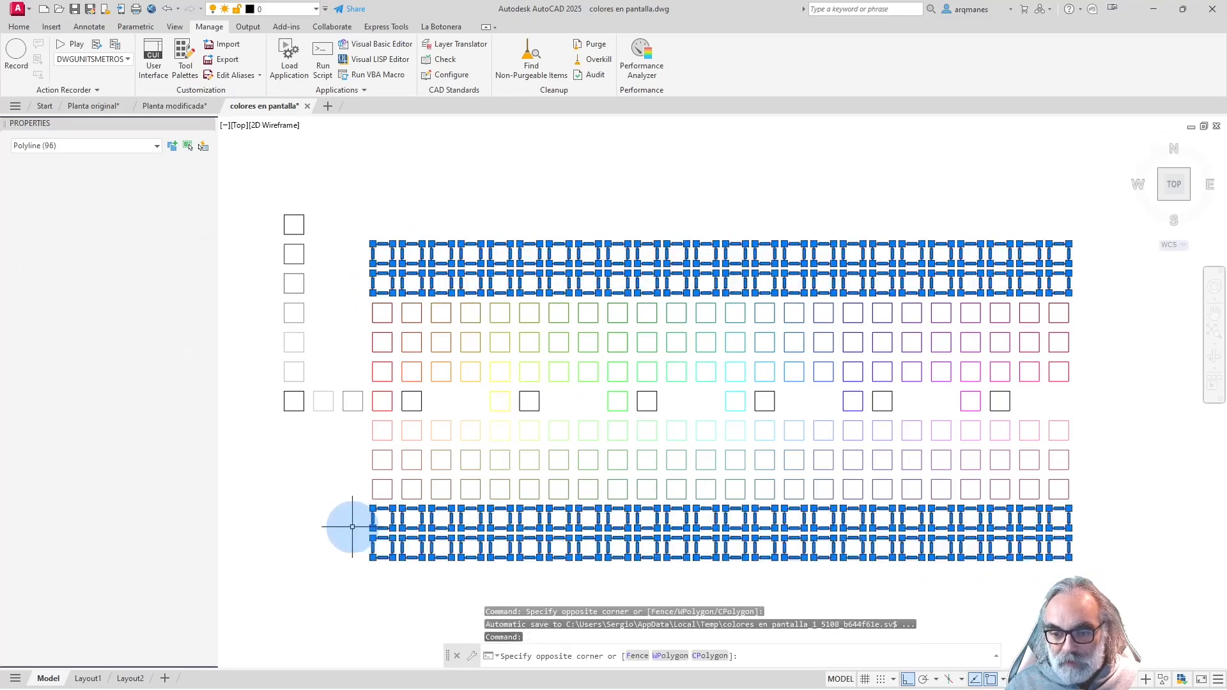
{"action": "key", "text": "Escape"}
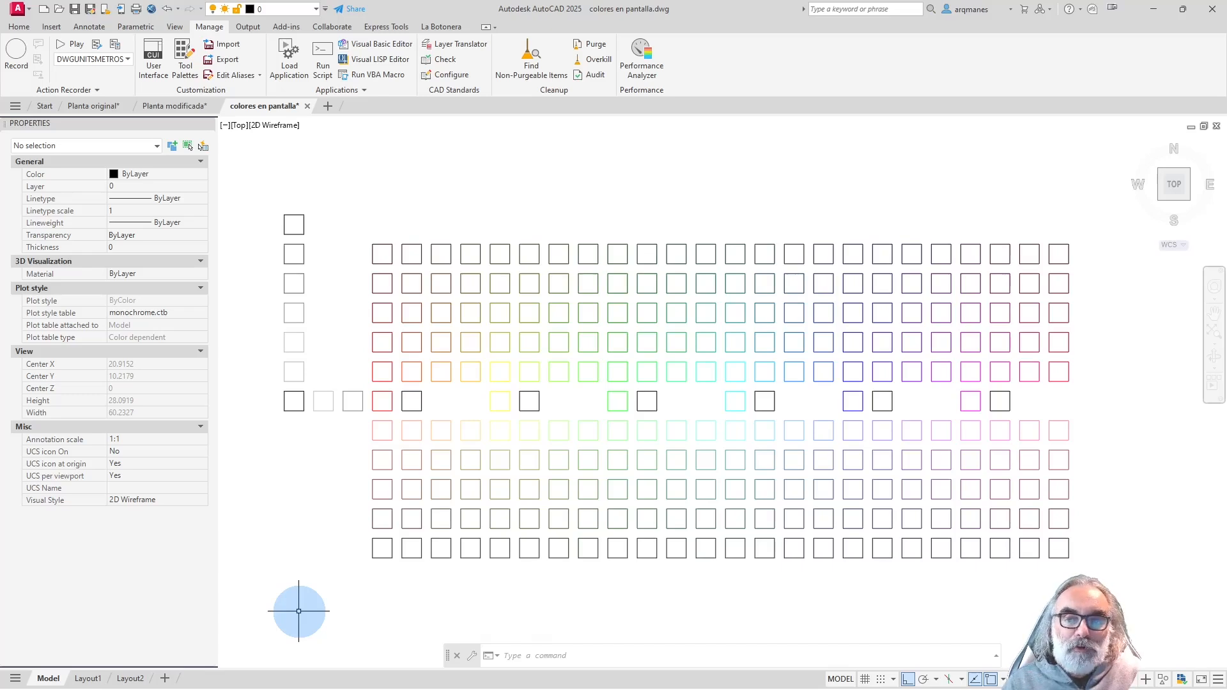
Highlight the colour chart's outer rows again, the lowest pair before the highest pair, and clear the selection
{"action": "left_click", "coordinate": [1084, 573]}
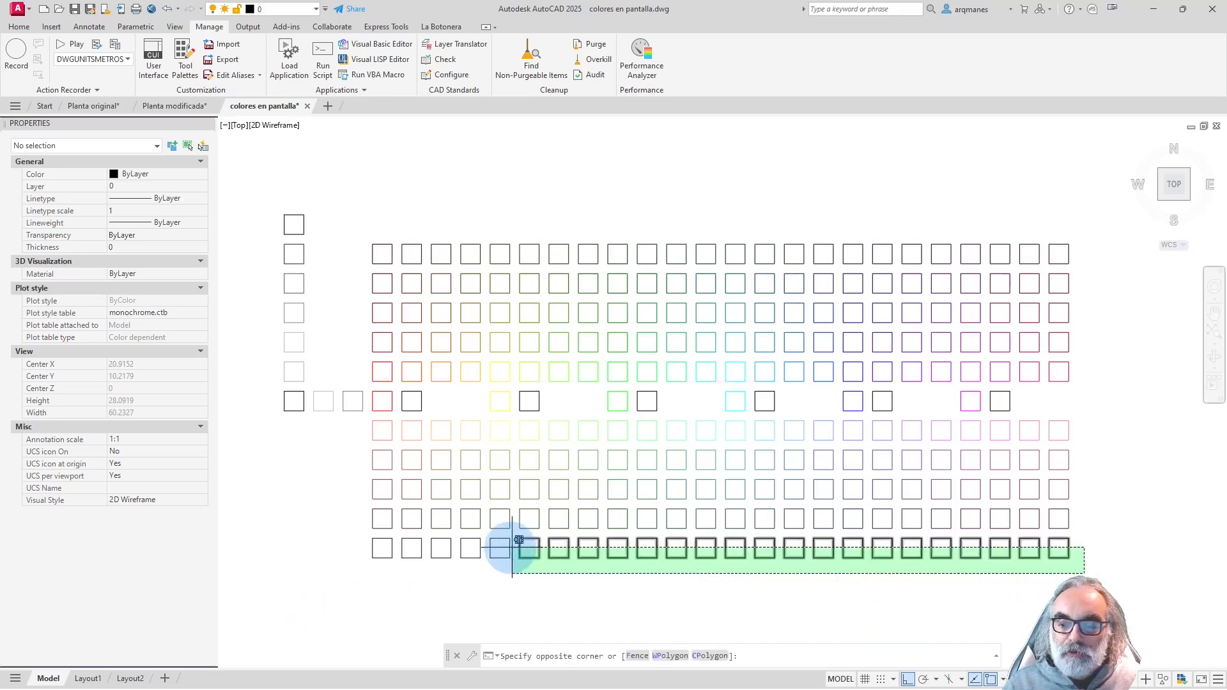
{"action": "left_click", "coordinate": [340, 504]}
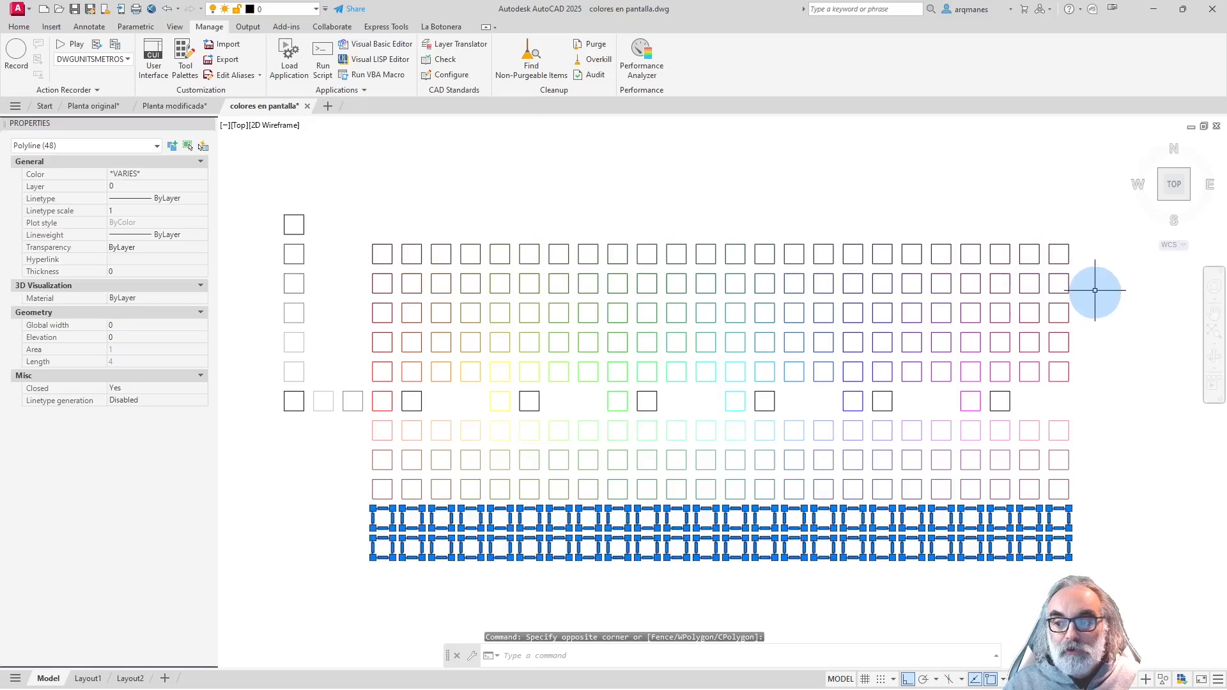
{"action": "left_click", "coordinate": [1092, 294]}
{"action": "left_click", "coordinate": [346, 208]}
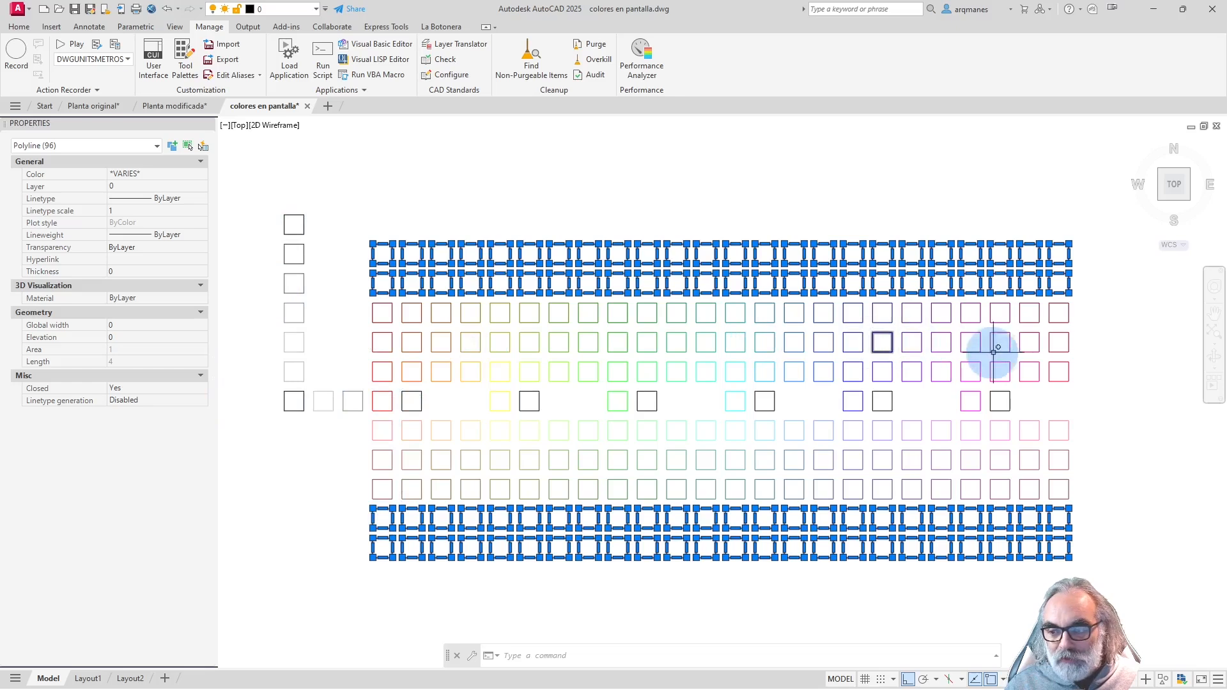
{"action": "key", "text": "Escape"}
{"action": "key", "text": "Escape"}
{"action": "key", "text": "Escape"}
Highlight the two rows of squares directly above and the two directly below the chart's central row, and deselect them
{"action": "left_click", "coordinate": [1077, 342]}
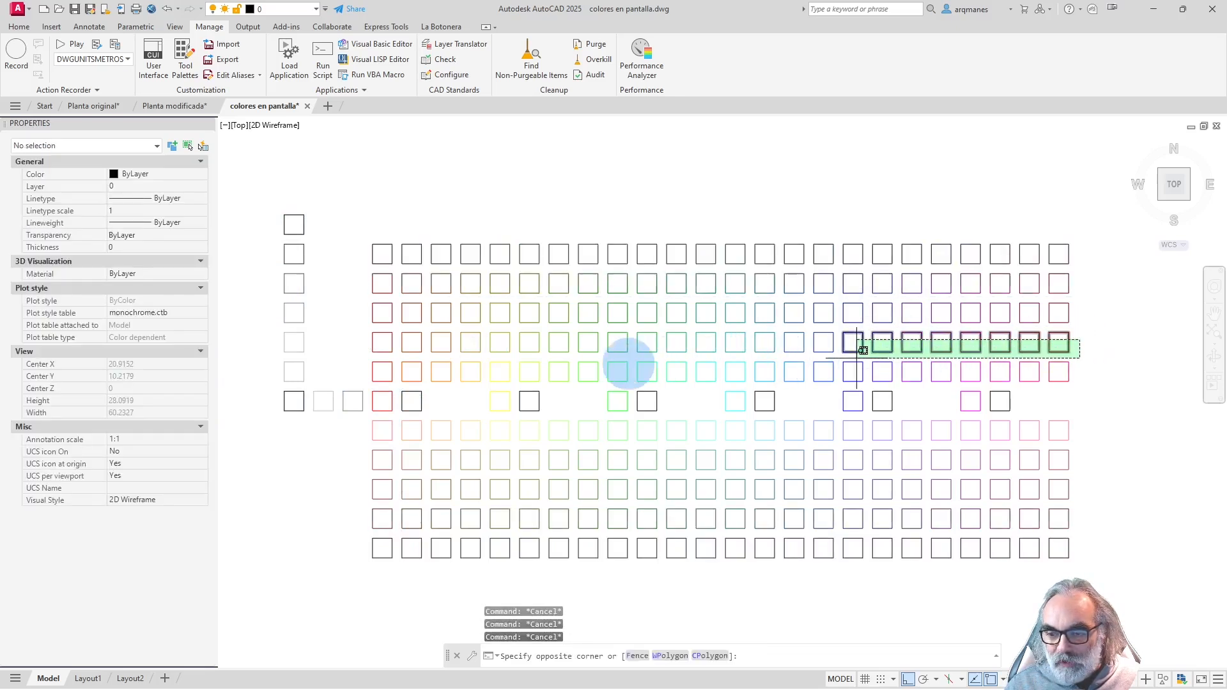
{"action": "left_click", "coordinate": [370, 367]}
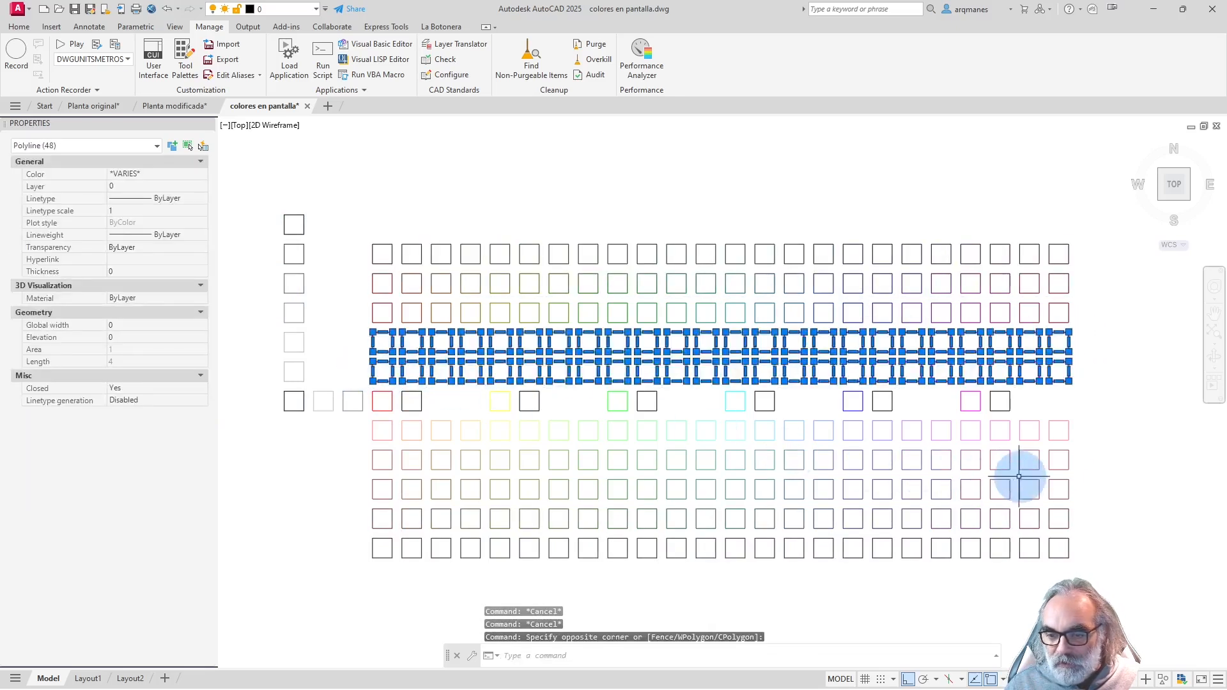
{"action": "left_click", "coordinate": [1093, 430]}
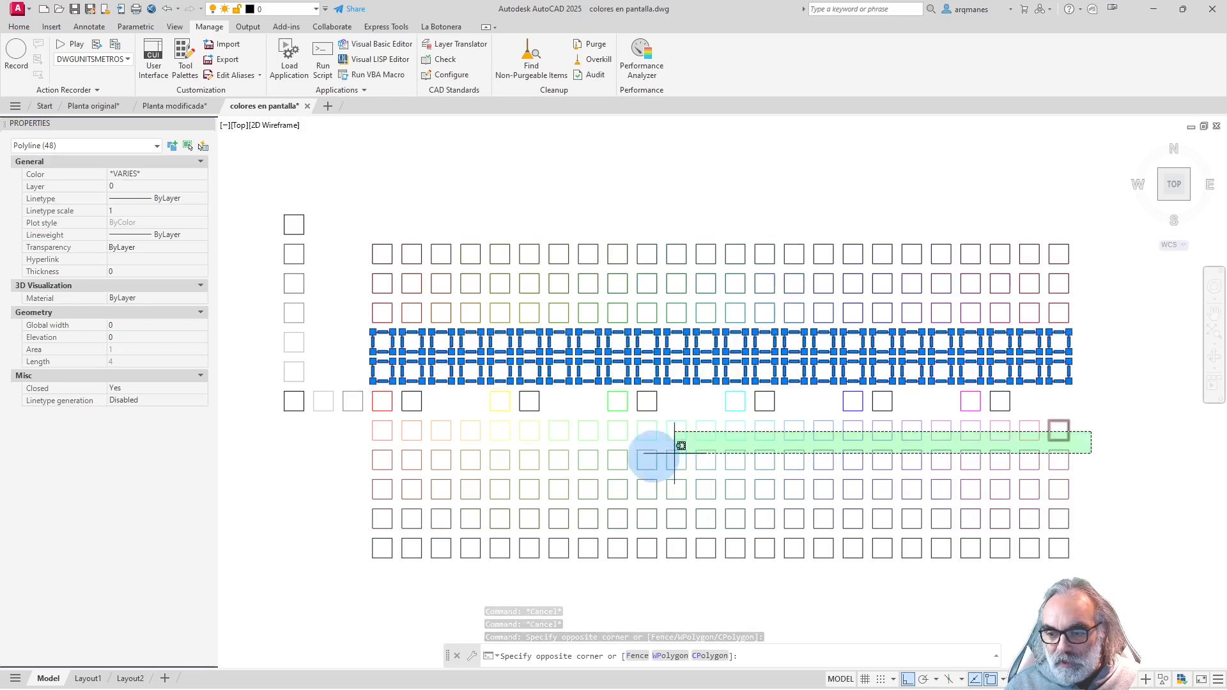
{"action": "left_click", "coordinate": [304, 454]}
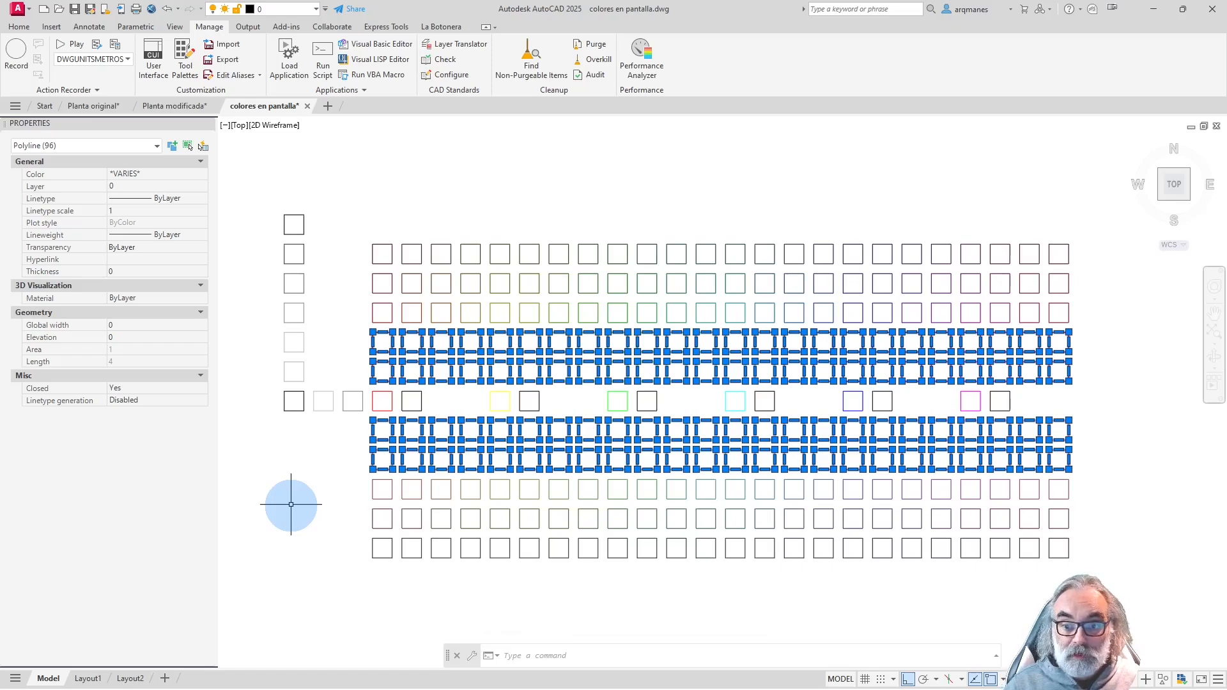
{"action": "key", "text": "Escape"}
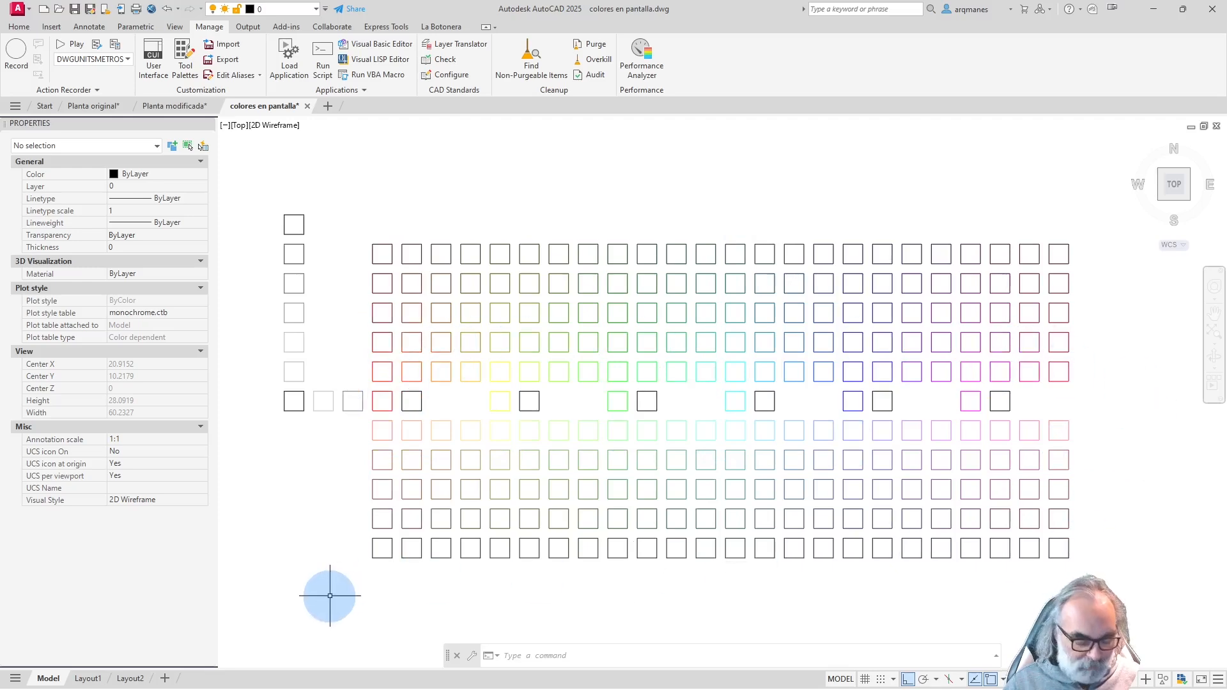
Compare the colour chart on both backgrounds by toggling to black and back to white with TBG
{"action": "key", "text": "Return"}
{"action": "type", "text": "TBG"}
{"action": "key", "text": "Return"}
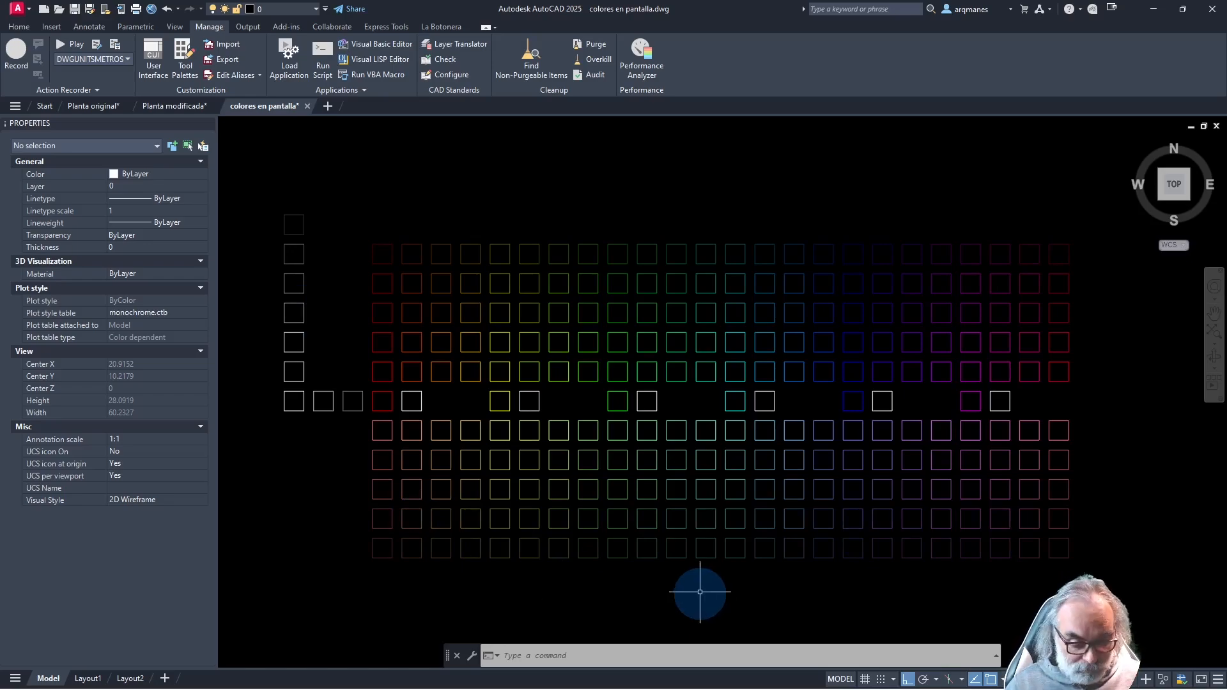
{"action": "type", "text": "TBG"}
{"action": "key", "text": "Return"}
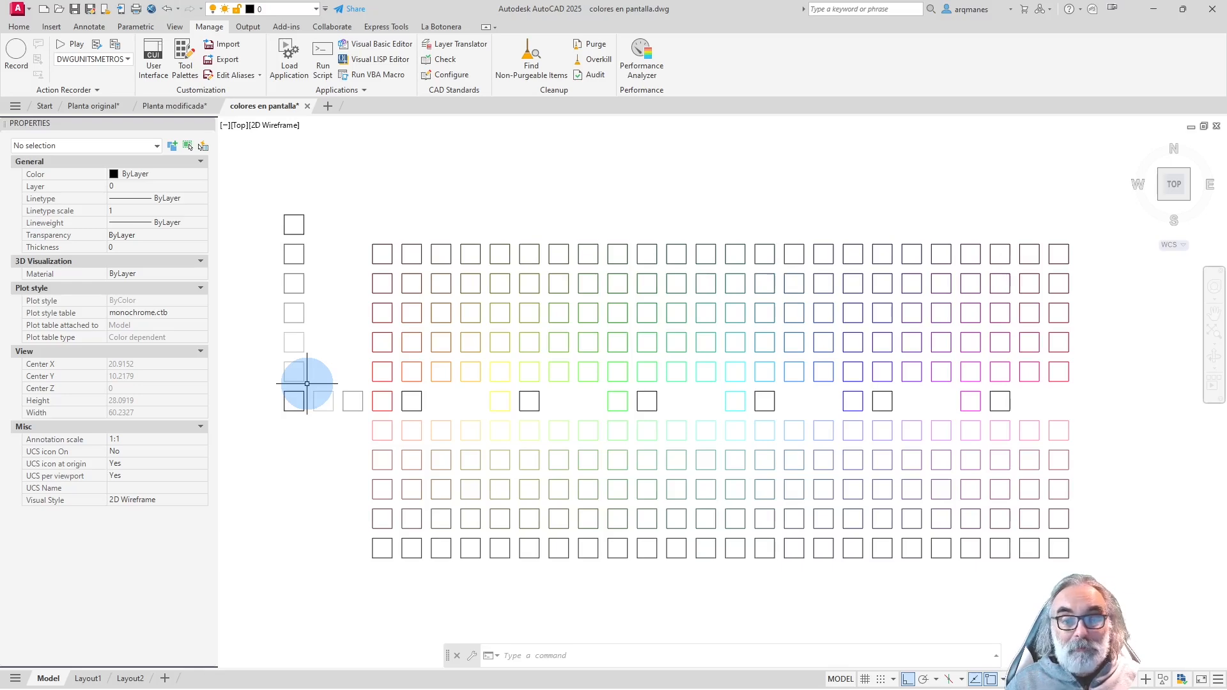
Switch to Planta modificada and toggle between dark and light backgrounds with TBG, finishing on white, to check its colours
{"action": "left_click", "coordinate": [157, 107]}
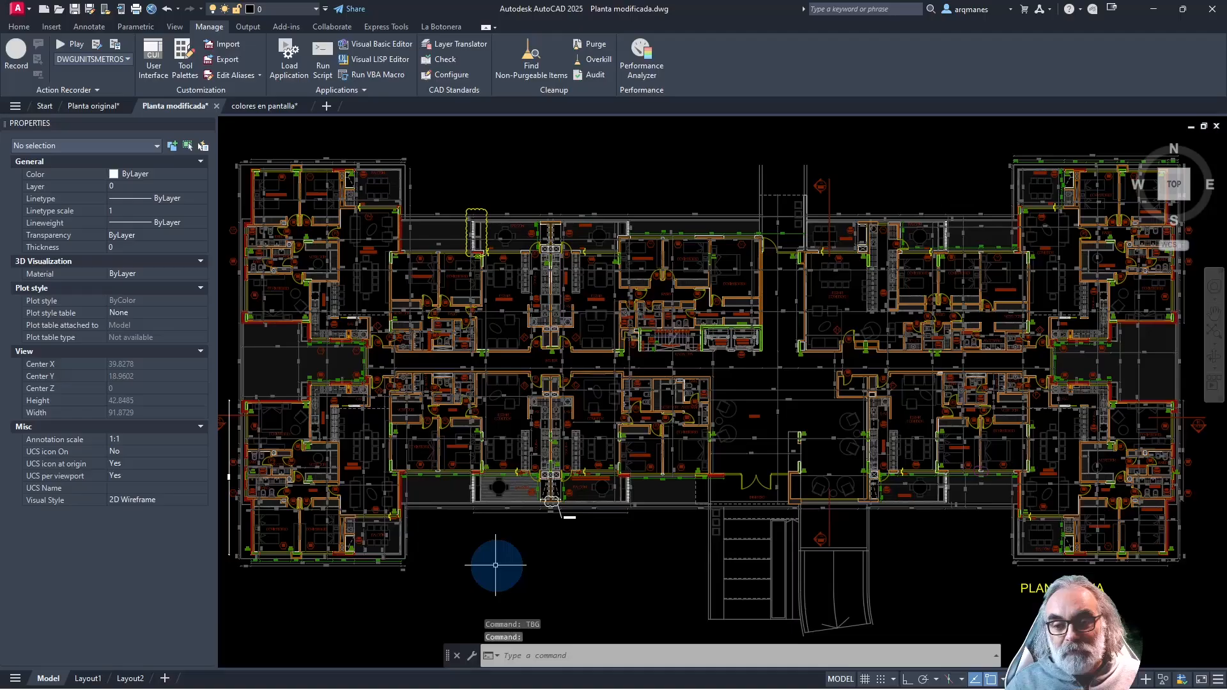
{"action": "type", "text": "TBG"}
{"action": "key", "text": "Return"}
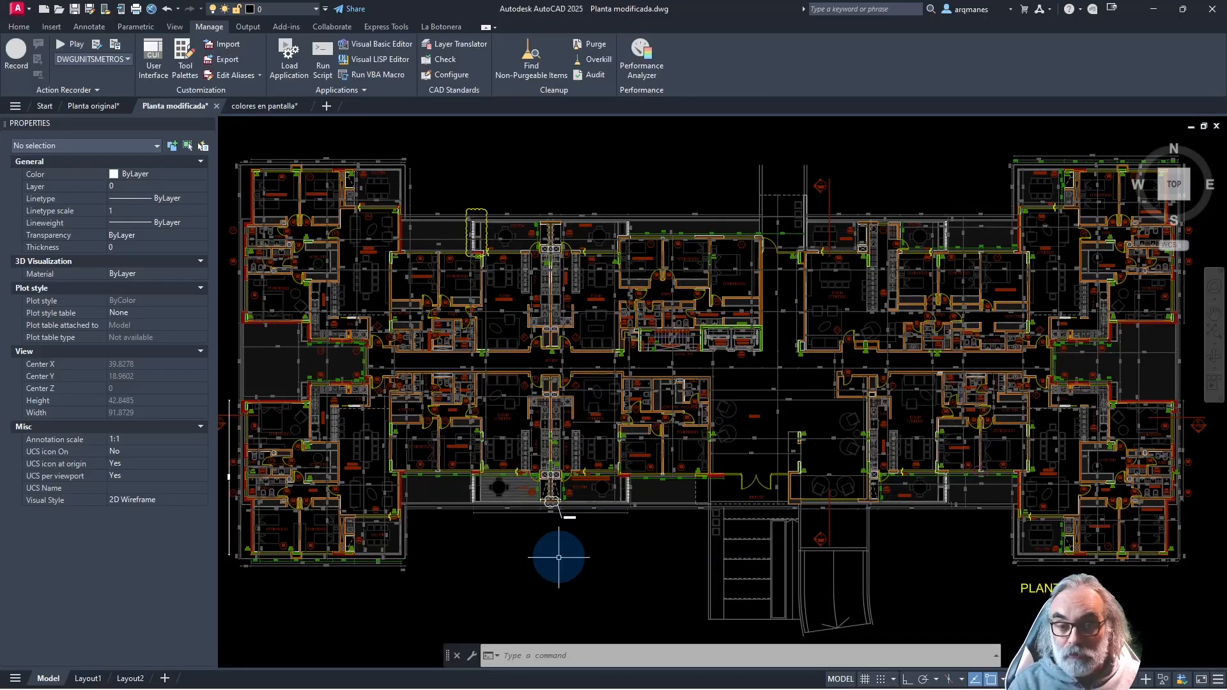
{"action": "key", "text": "Return"}
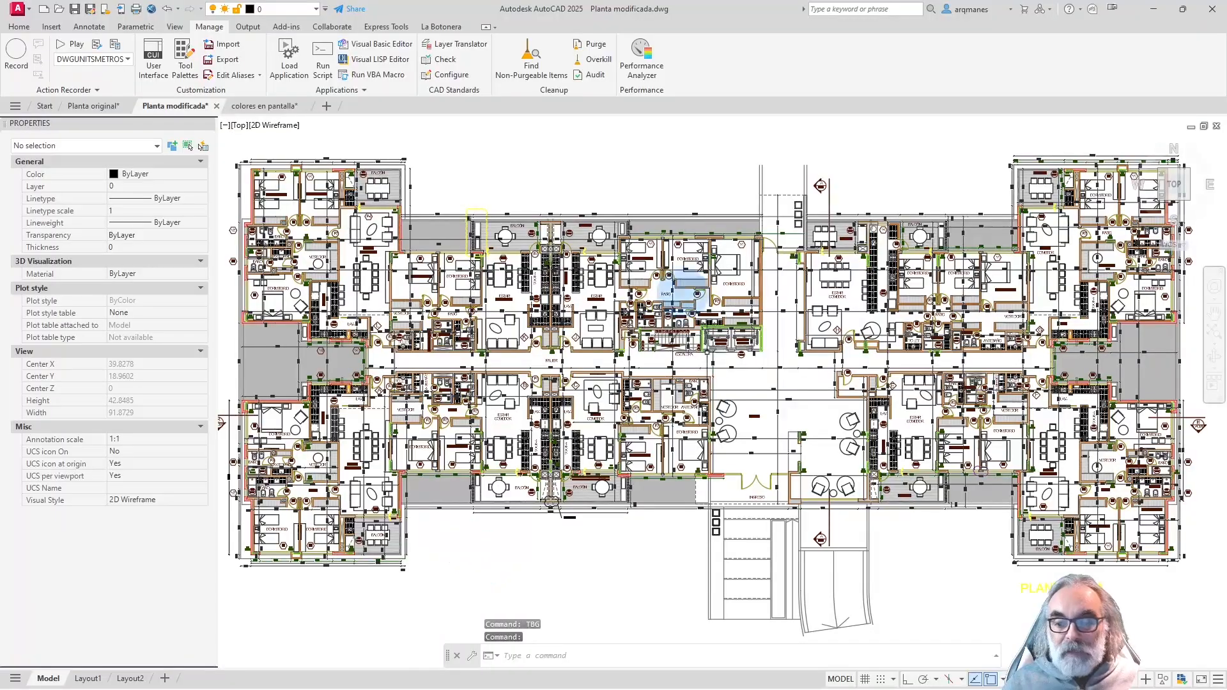
Review Planta original's colours on the white background and return the background to black with TBG
{"action": "left_click", "coordinate": [89, 105]}
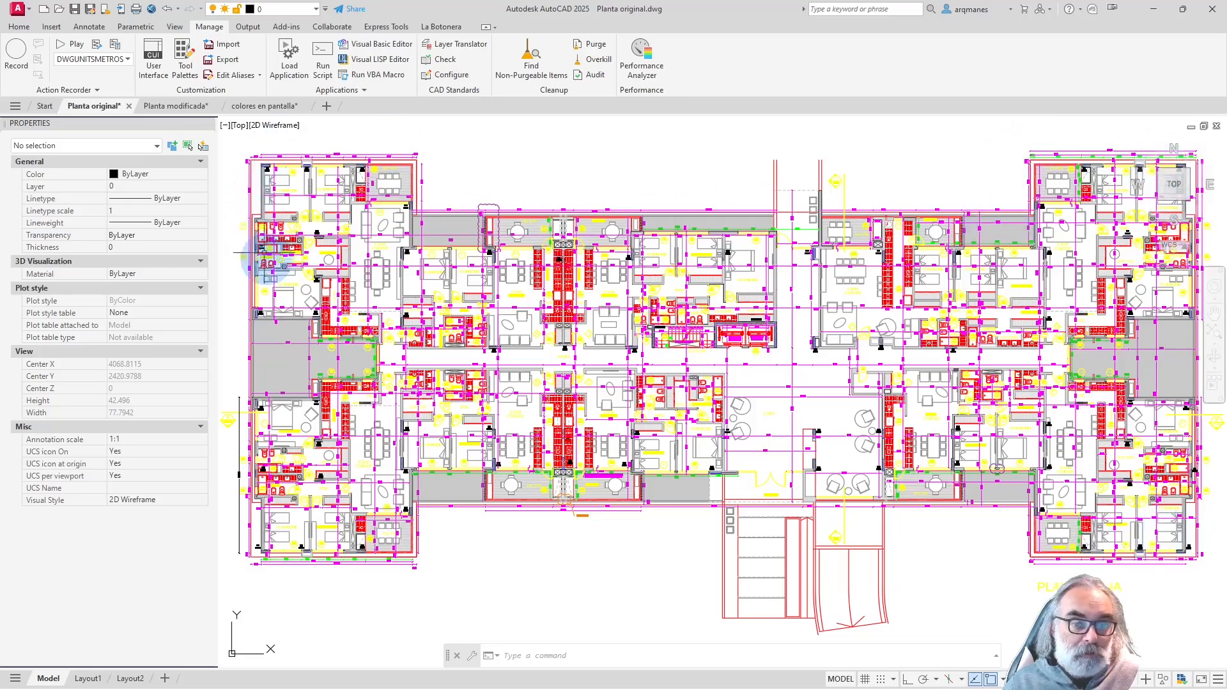
{"action": "mouse_move", "coordinate": [269, 261]}
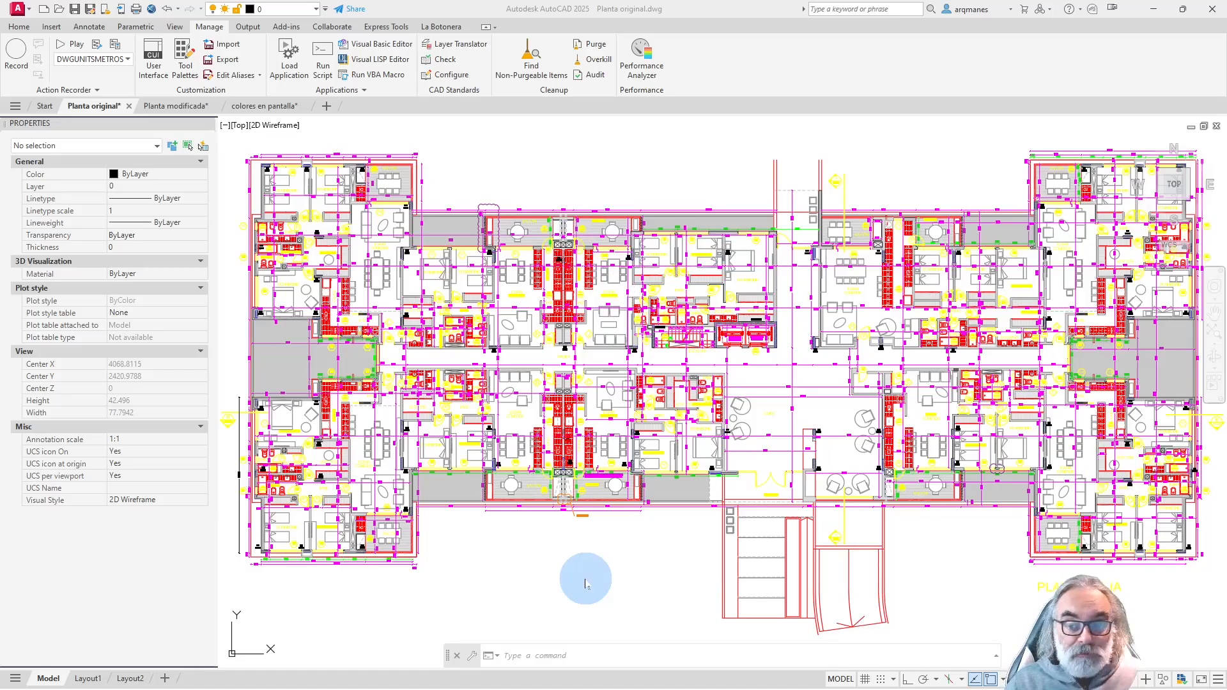
{"action": "type", "text": "TBG"}
{"action": "key", "text": "Return"}
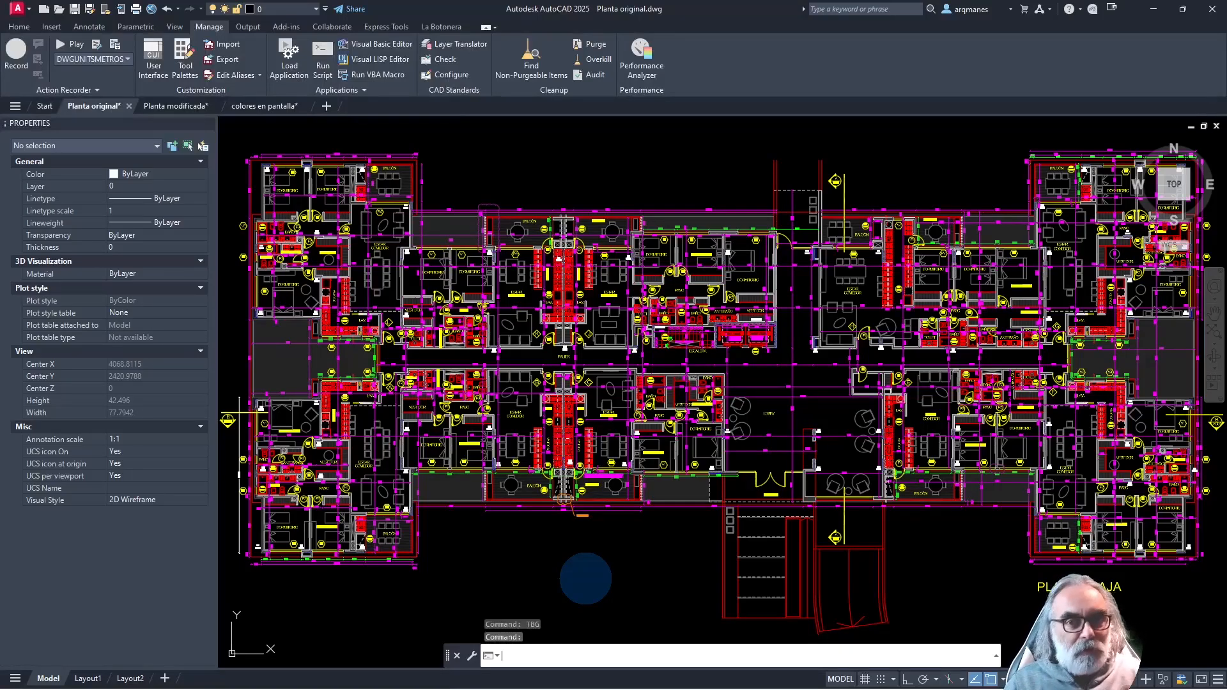
Switch to Planta modificada and save a copy of it as the drawing Planta modificada blanca
{"action": "left_click", "coordinate": [160, 106]}
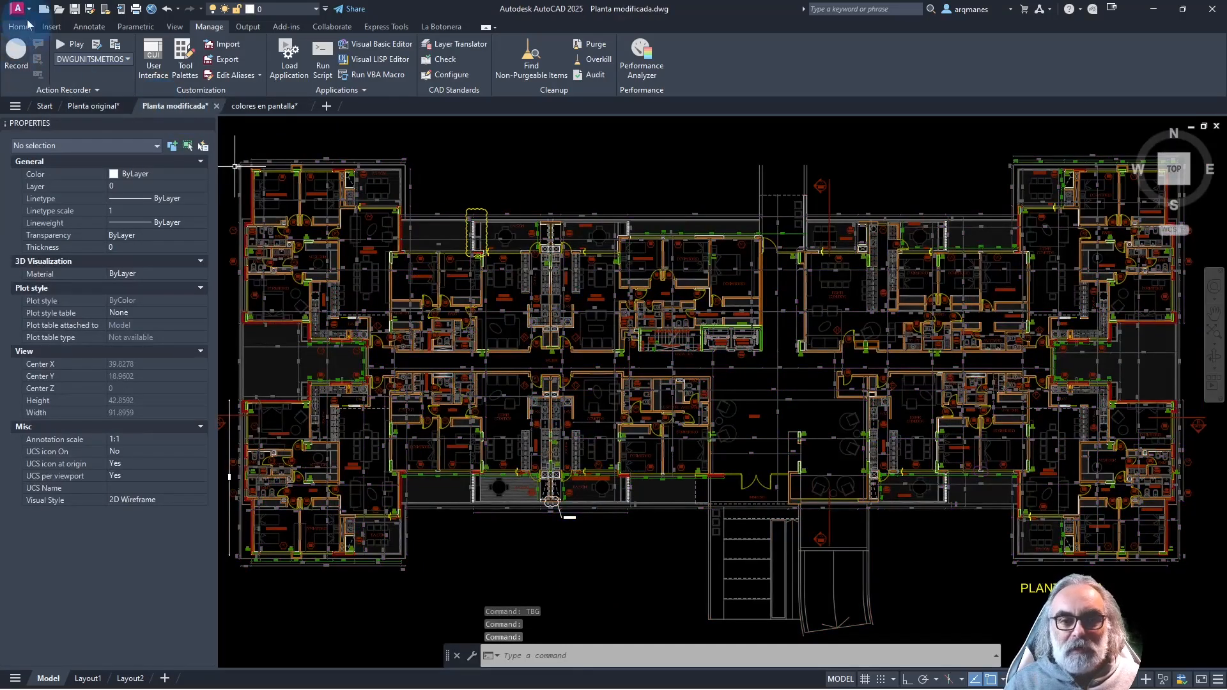
{"action": "left_click", "coordinate": [30, 13]}
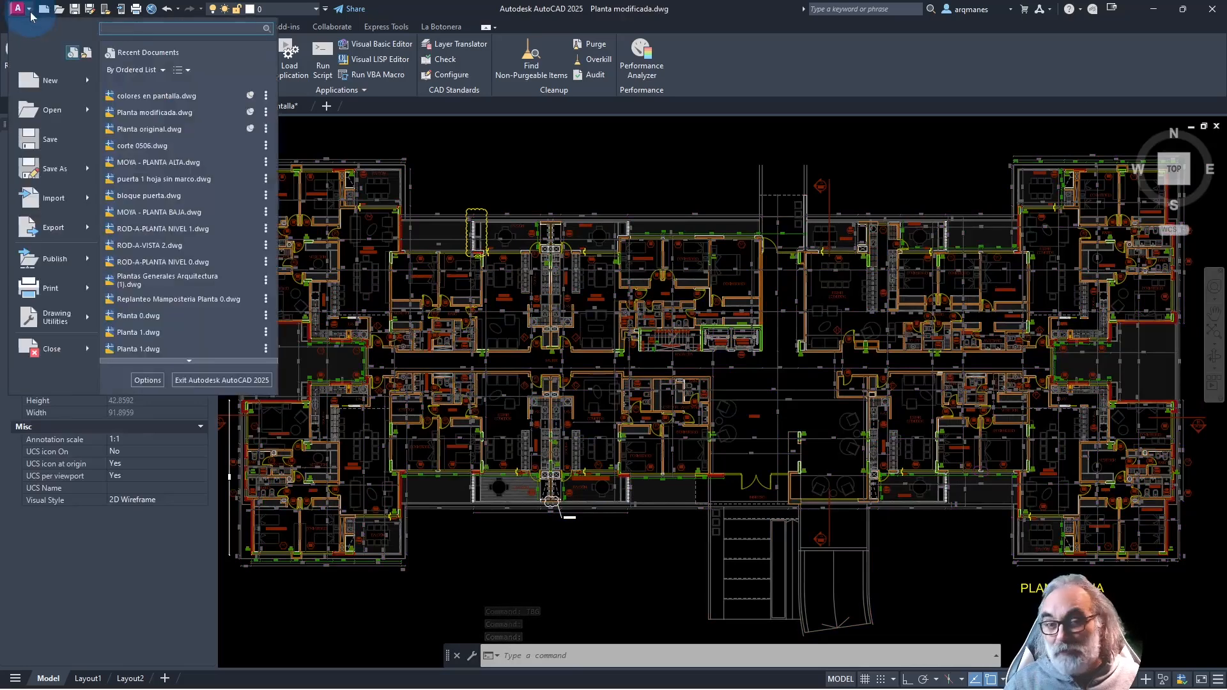
{"action": "mouse_move", "coordinate": [45, 186]}
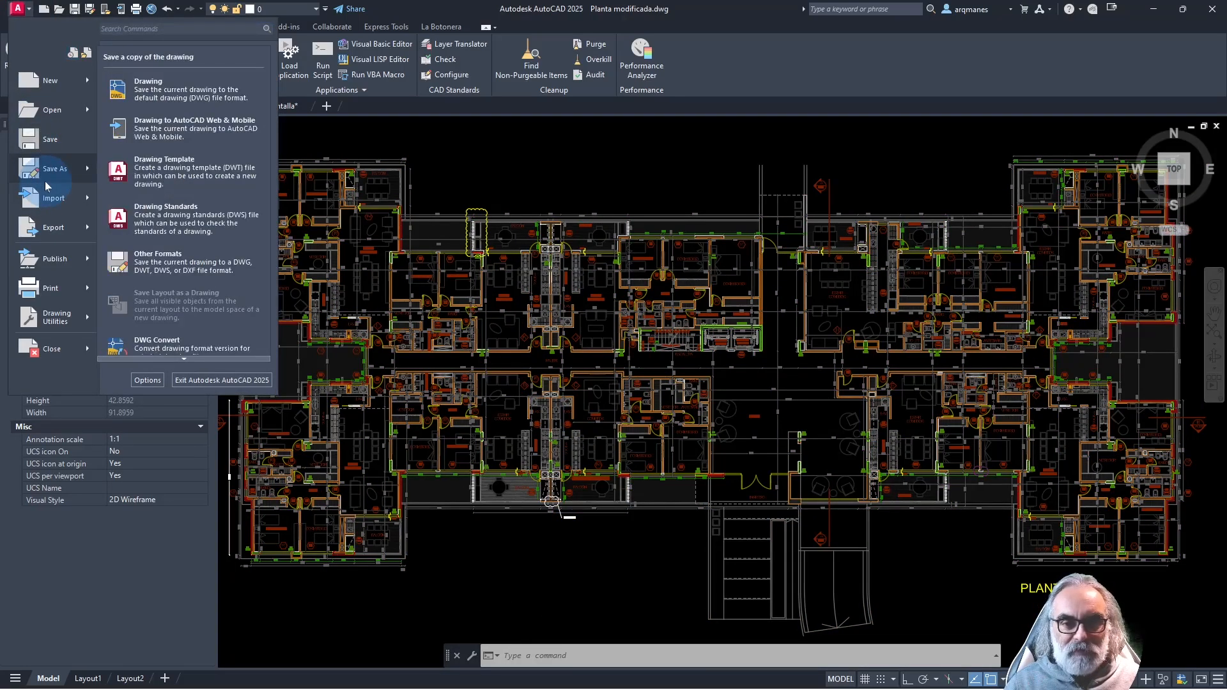
{"action": "left_click", "coordinate": [149, 86]}
{"action": "left_click", "coordinate": [695, 459]}
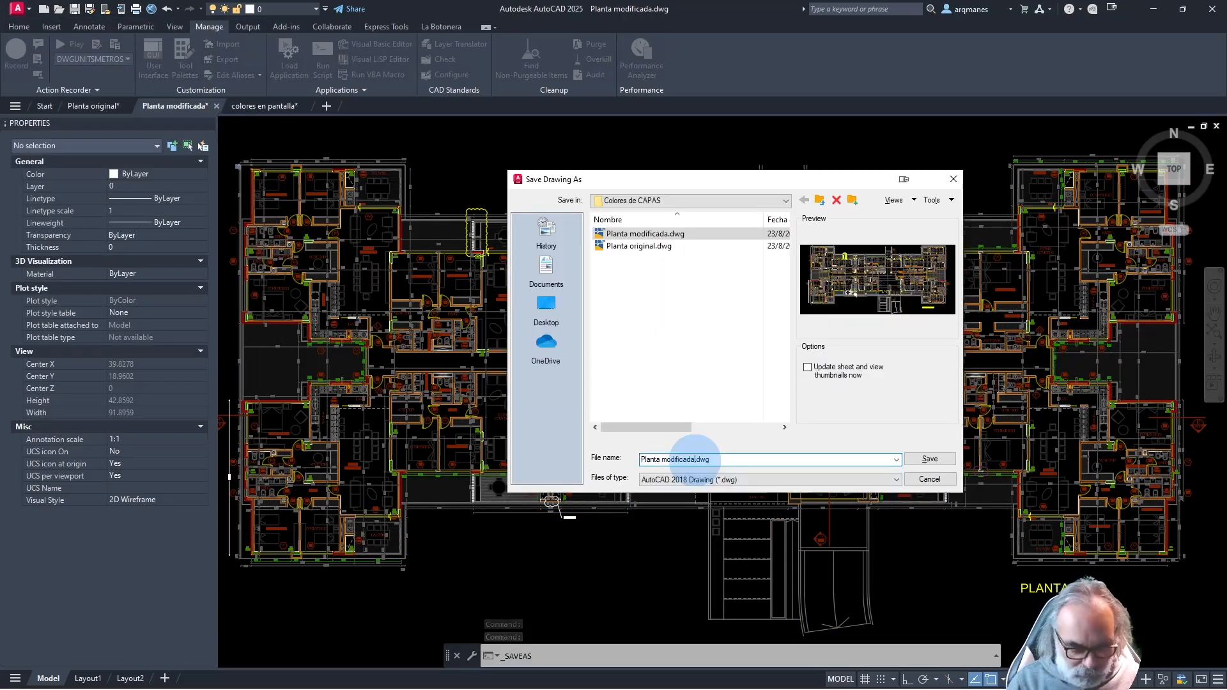
{"action": "type", "text": "bla"}
{"action": "type", "text": "nca"}
{"action": "key", "text": "Return"}
Turn the copy's background white with TBG and list its layers sorted by colour in descending order
{"action": "type", "text": "TBG"}
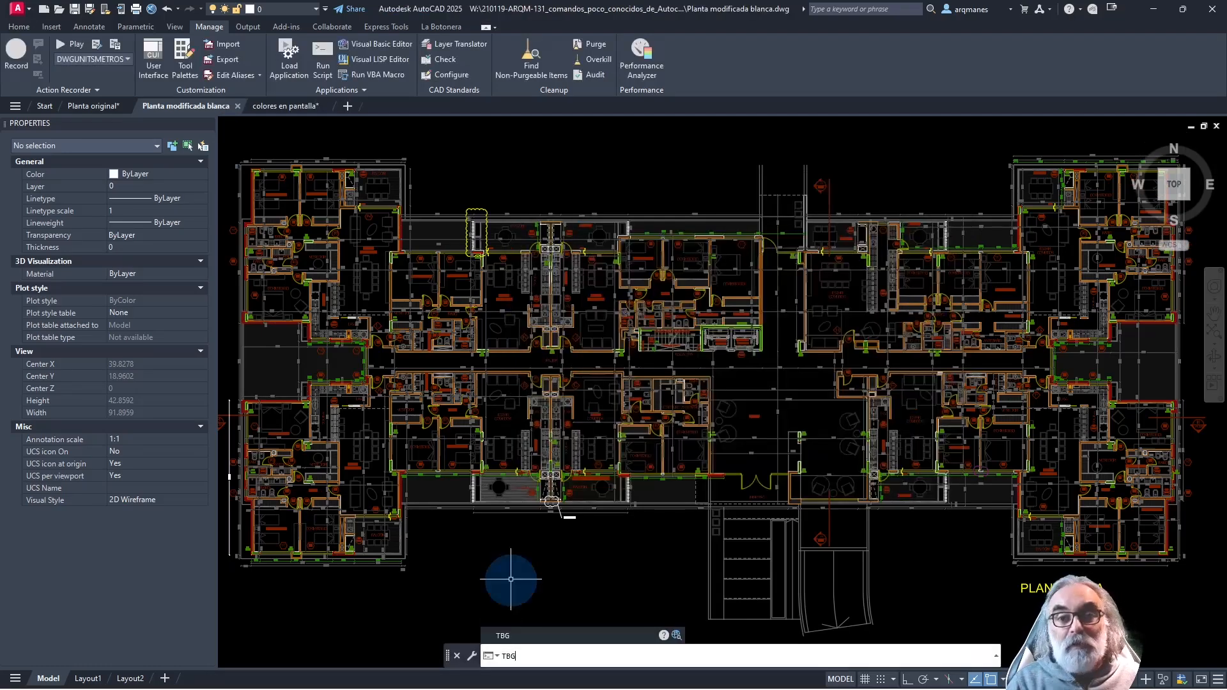
{"action": "key", "text": "Return"}
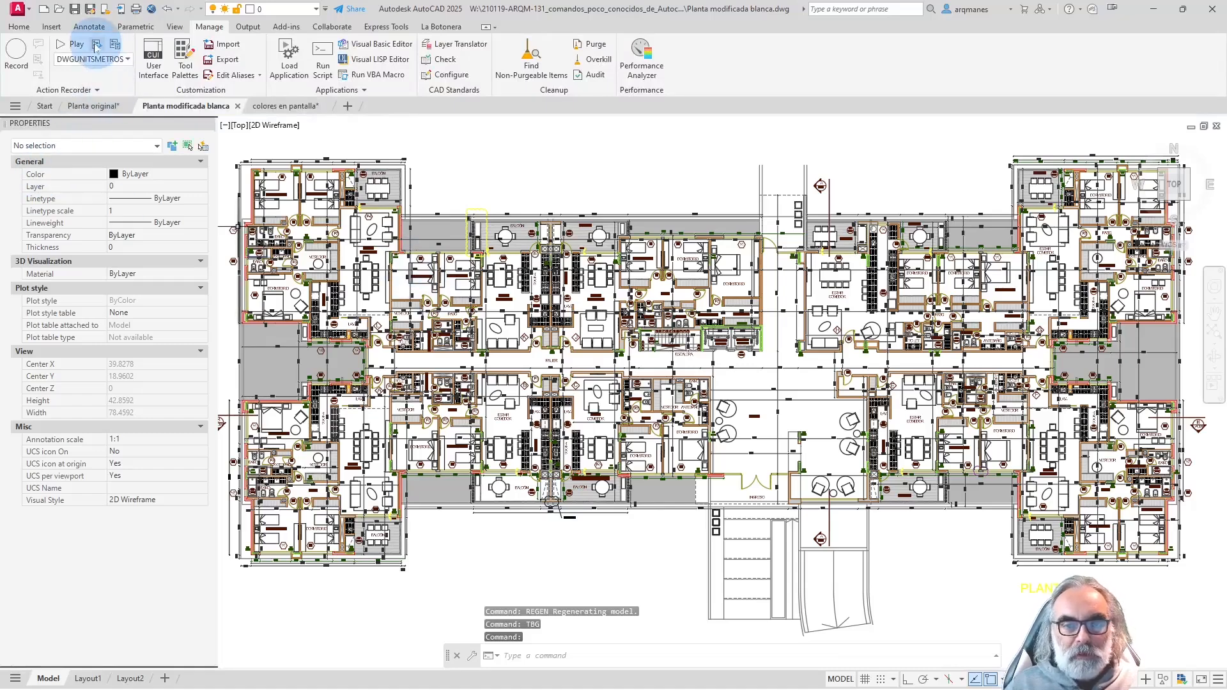
{"action": "left_click", "coordinate": [18, 26]}
{"action": "left_click", "coordinate": [447, 66]}
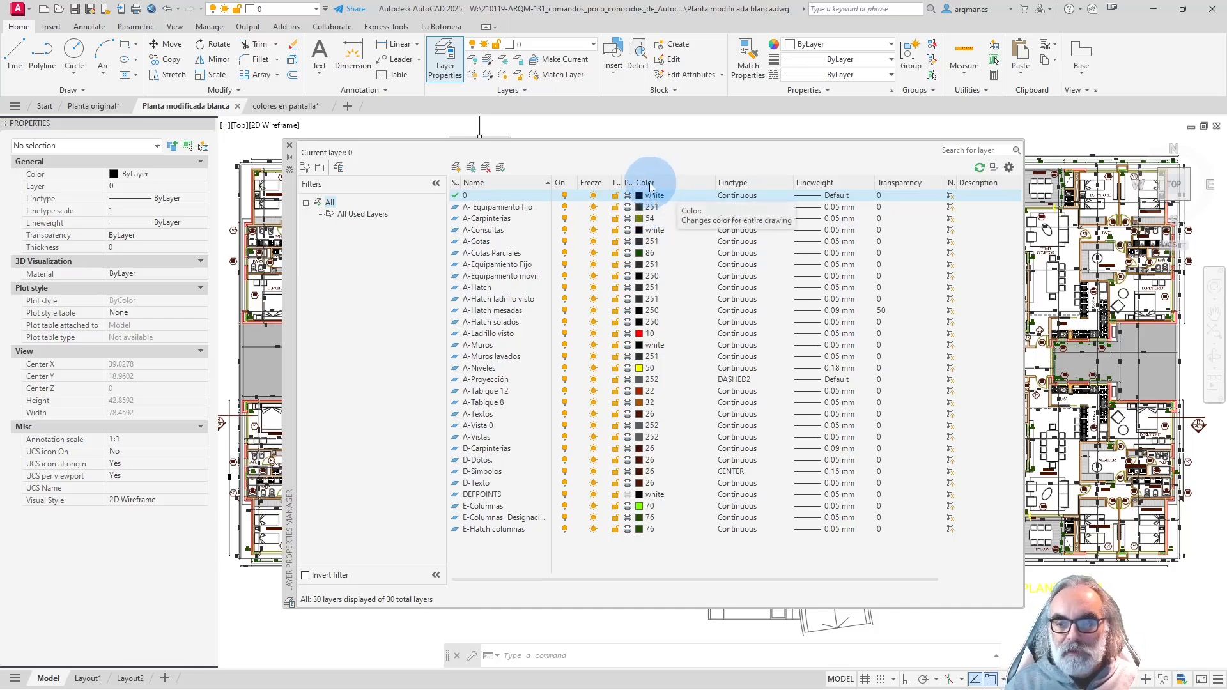
{"action": "left_click", "coordinate": [650, 186]}
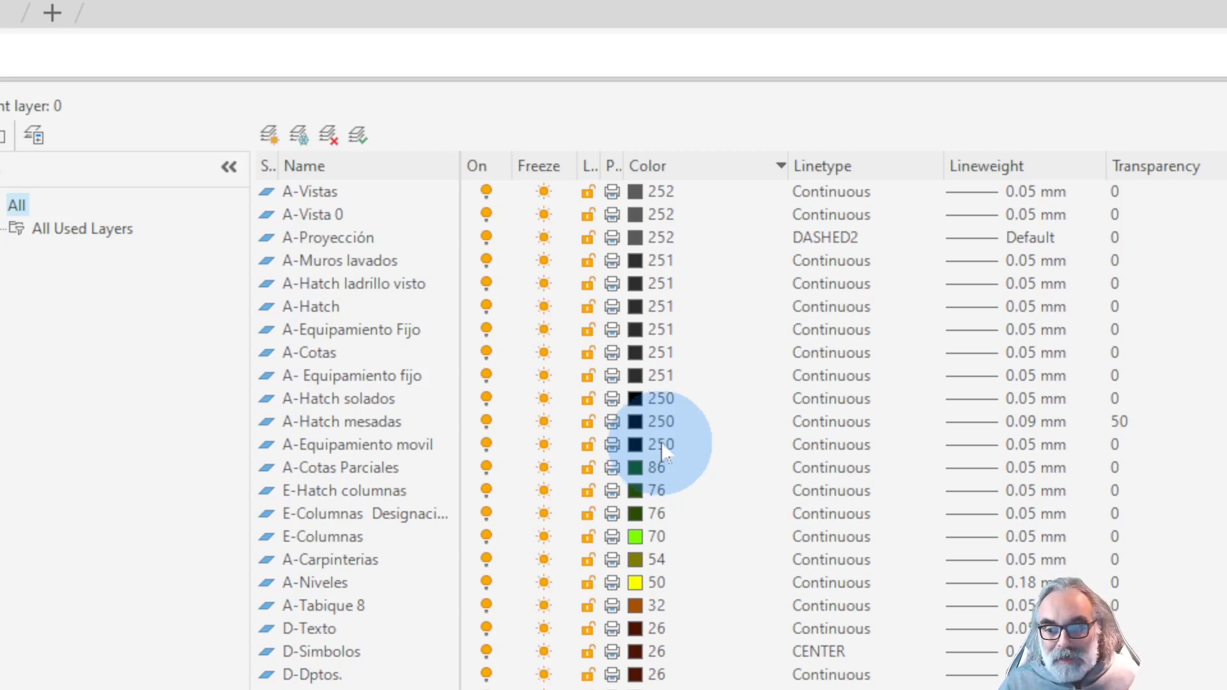
Set the colour of layers A-Hatch solados, A-Hatch mesadas and A-Equipamiento movil to index 255
{"action": "left_click", "coordinate": [381, 447]}
{"action": "left_click", "coordinate": [380, 396], "text": "shift"}
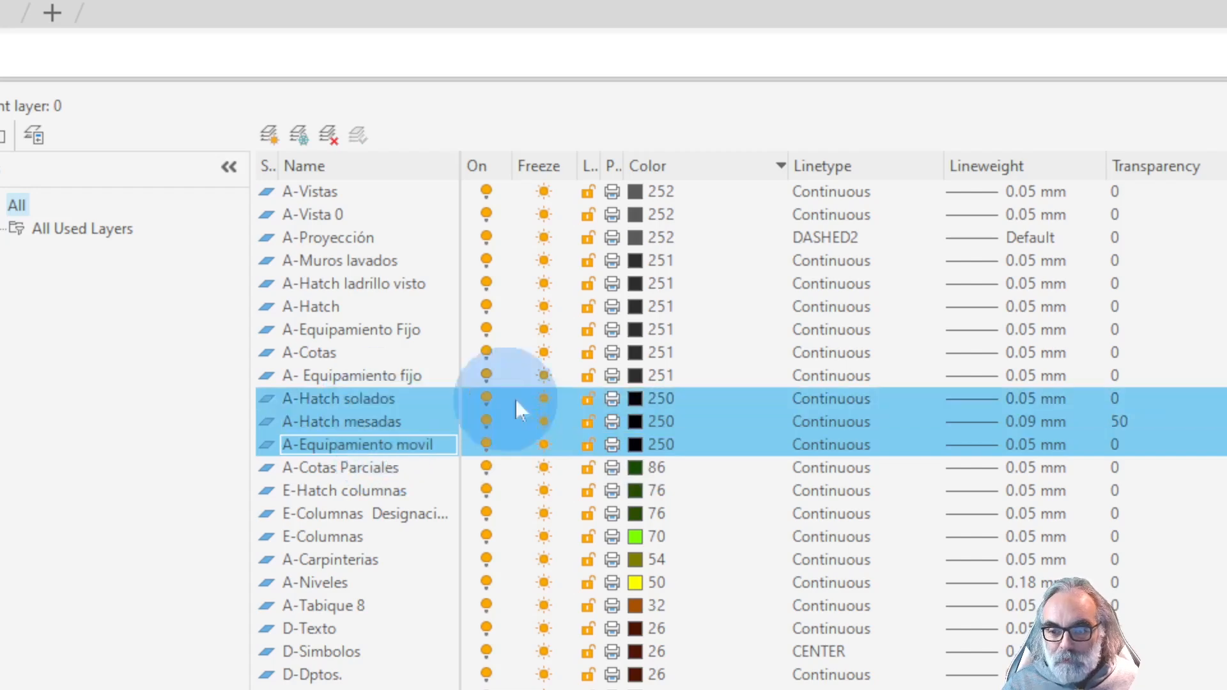
{"action": "left_click", "coordinate": [637, 402]}
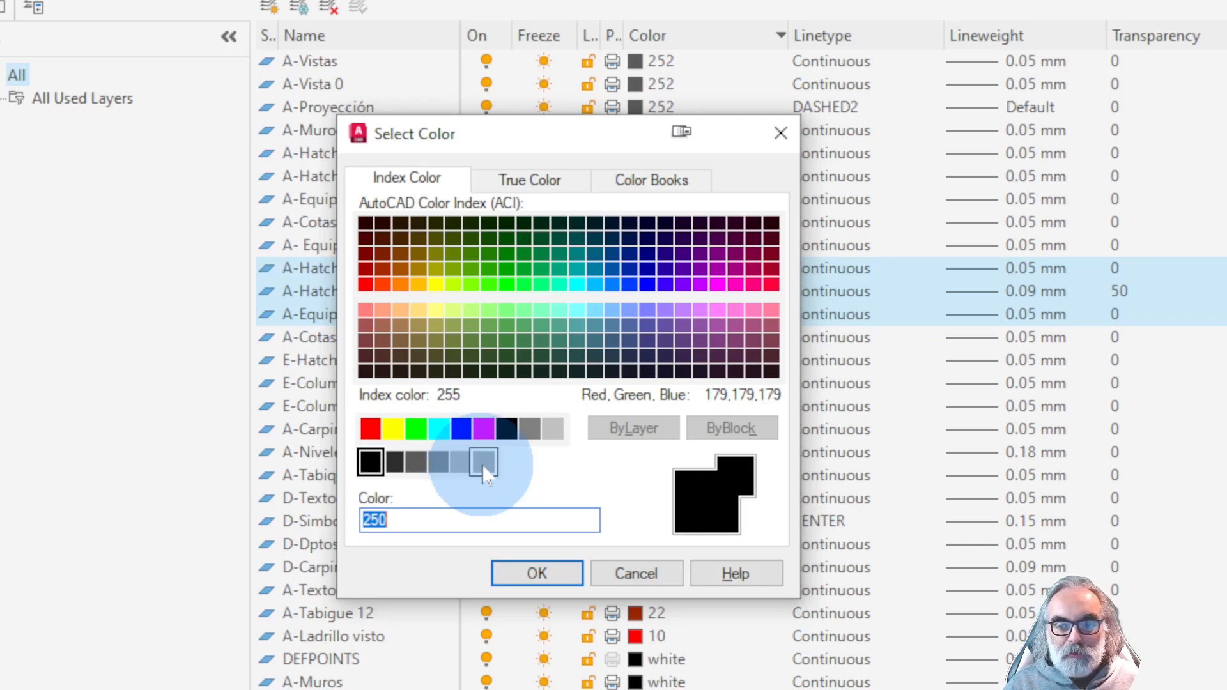
{"action": "left_click", "coordinate": [483, 463]}
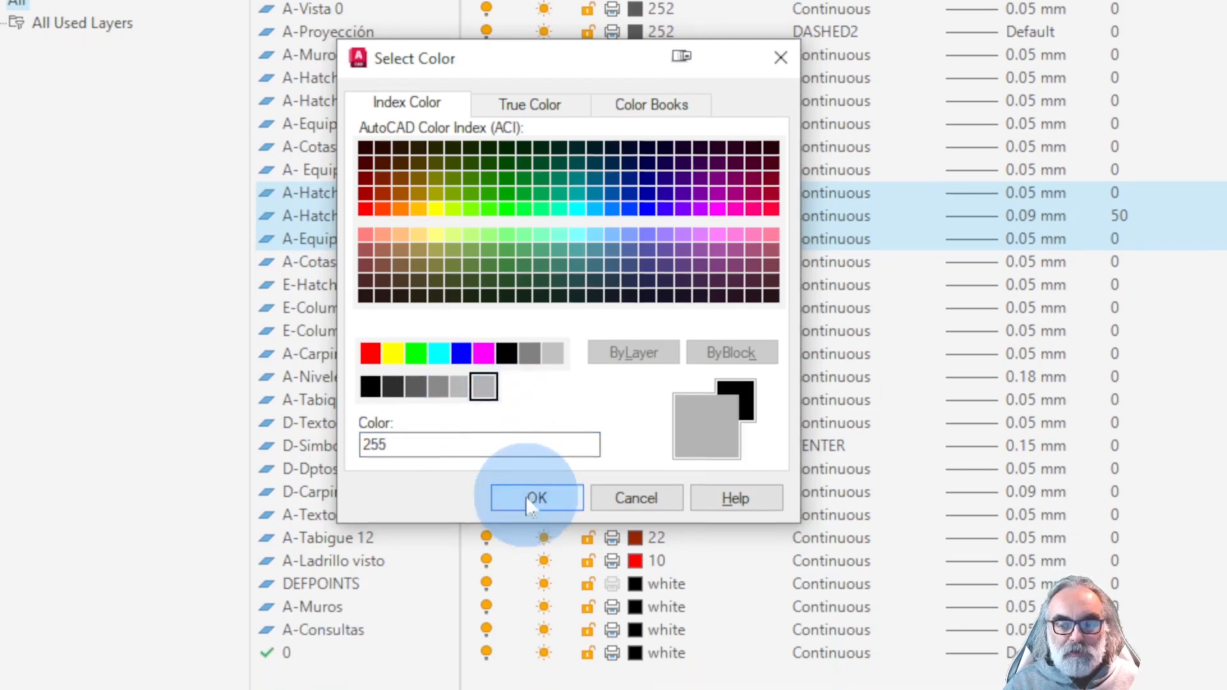
{"action": "left_click", "coordinate": [537, 524]}
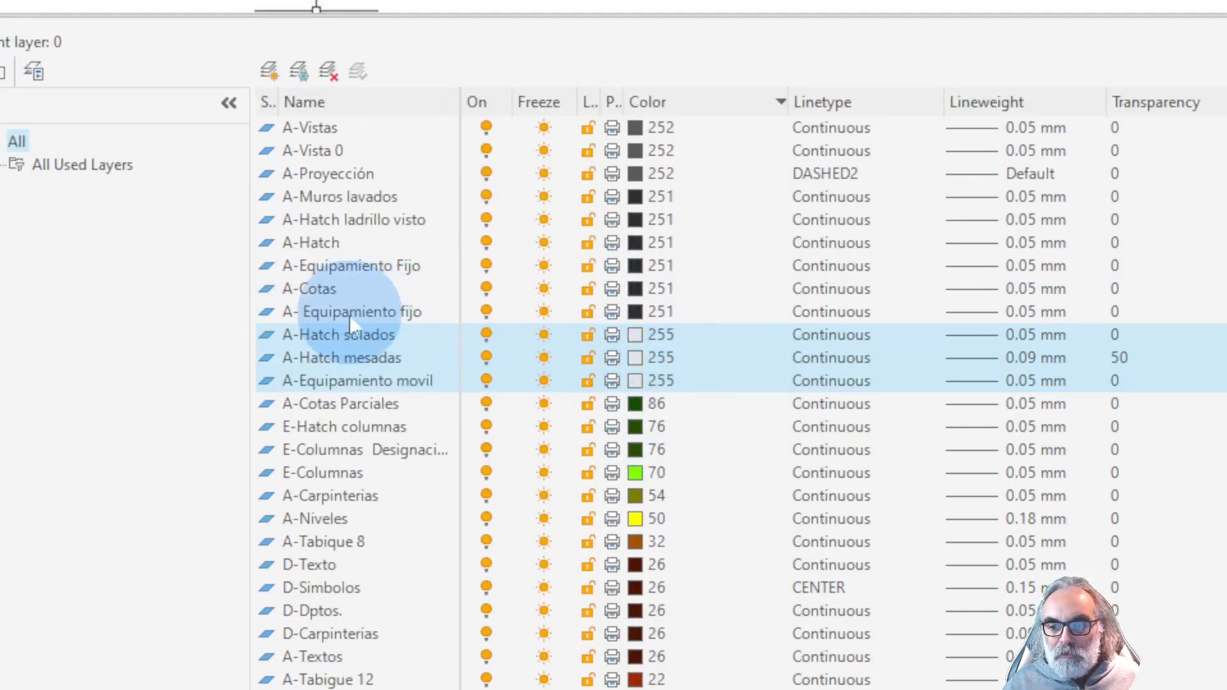
Set the colour of the six layers from A-Muros lavados through A- Equipamiento fijo to index 254
{"action": "left_click_drag", "start_coordinate": [349, 318], "coordinate": [345, 204]}
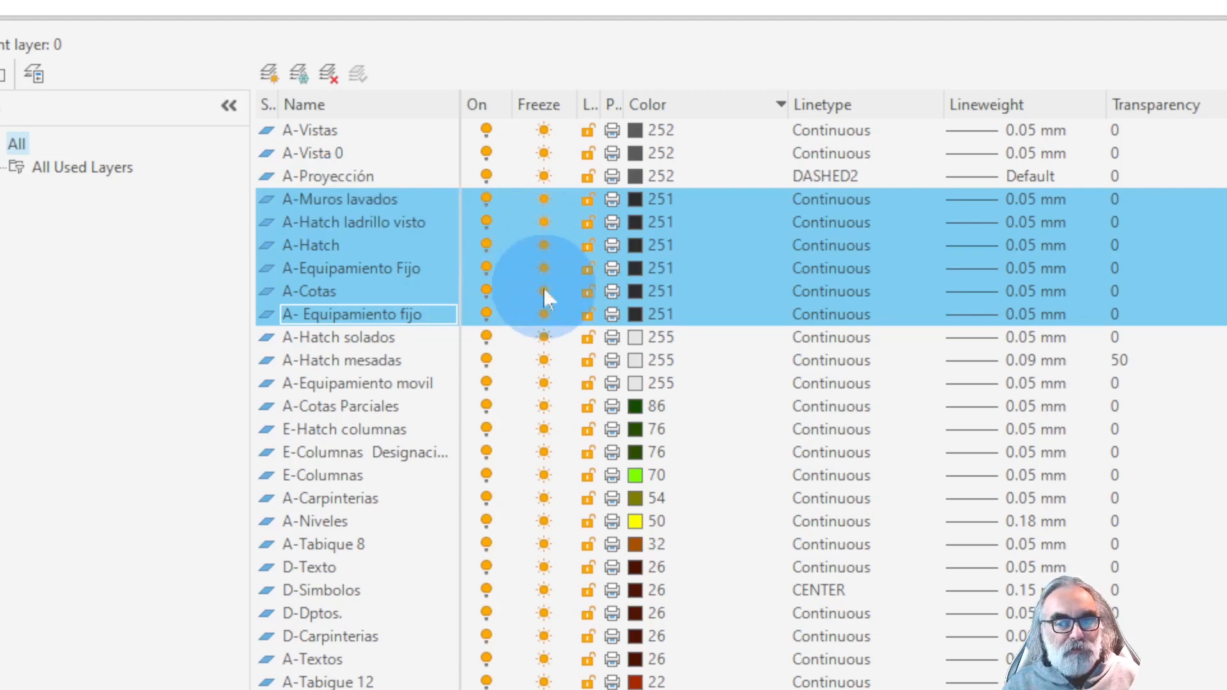
{"action": "left_click", "coordinate": [637, 318]}
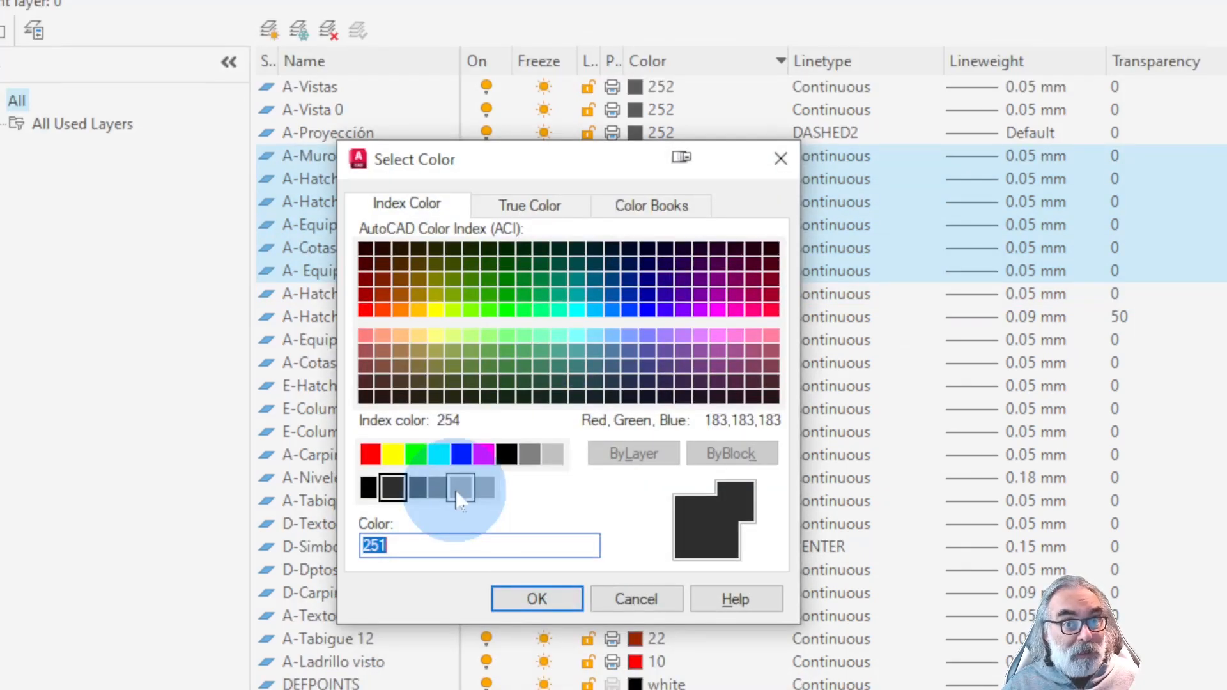
{"action": "left_click", "coordinate": [460, 491]}
{"action": "left_click", "coordinate": [511, 604]}
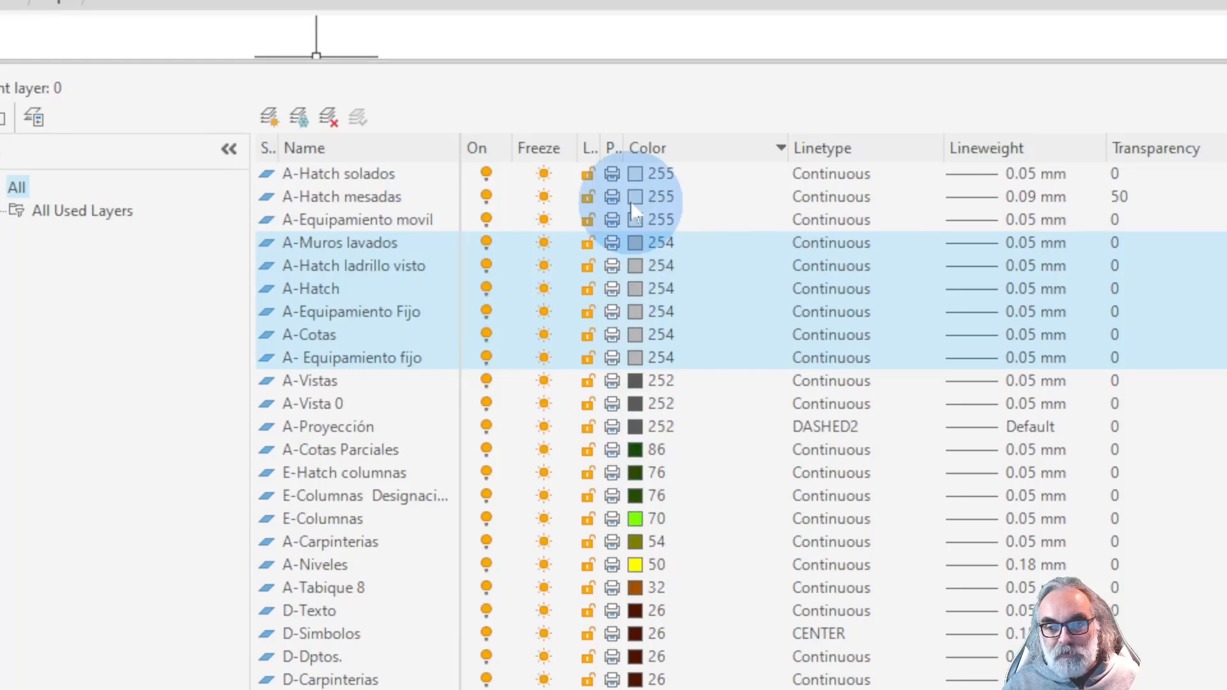
Check the grey index colours in the palette for layers A-Hatch mesadas and A-Equipamiento movil, keeping 255
{"action": "left_click", "coordinate": [709, 200]}
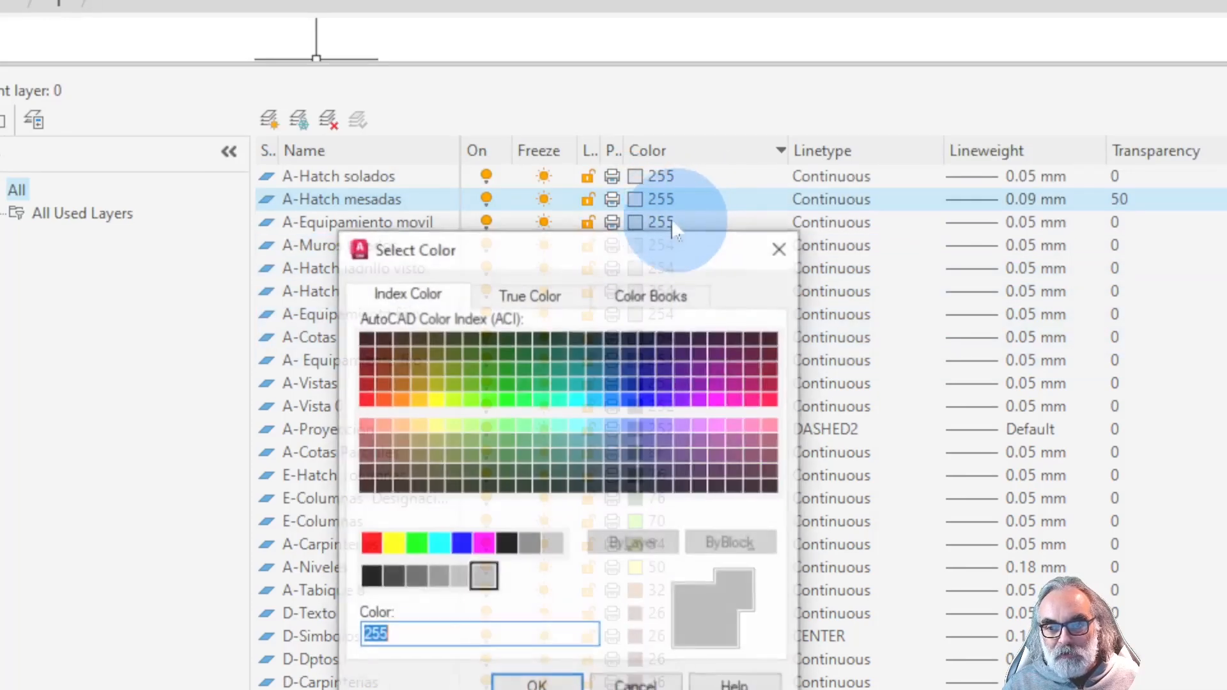
{"action": "left_click", "coordinate": [778, 249]}
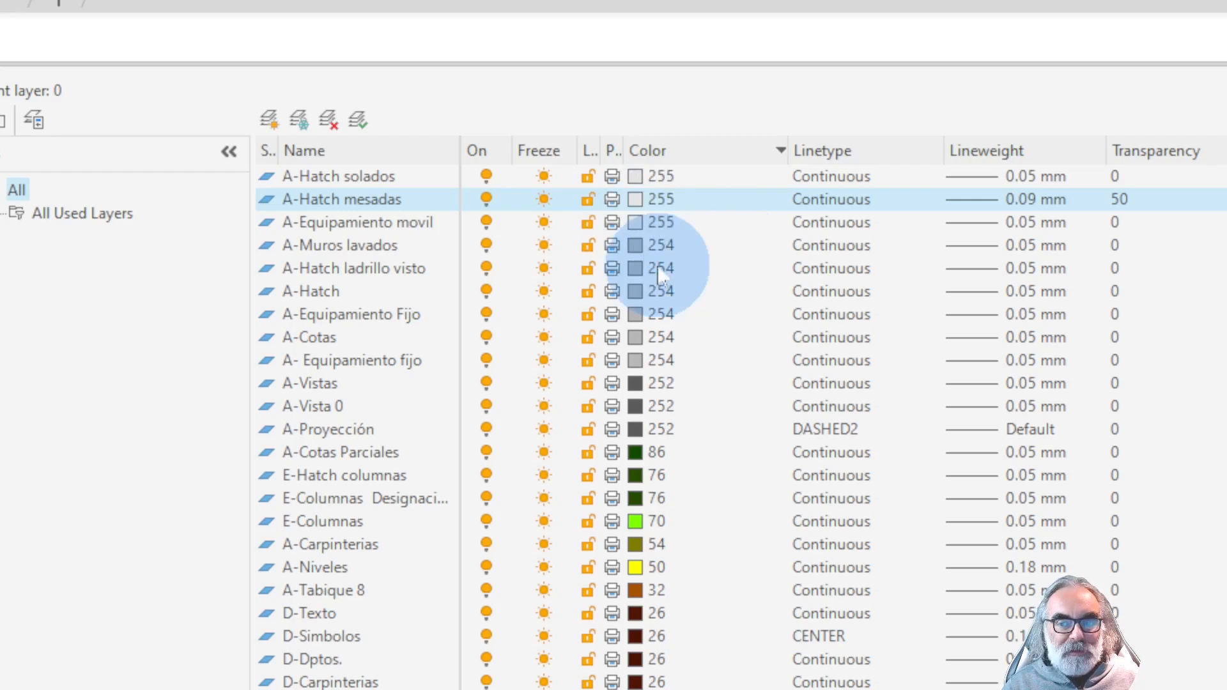
{"action": "left_click", "coordinate": [635, 225]}
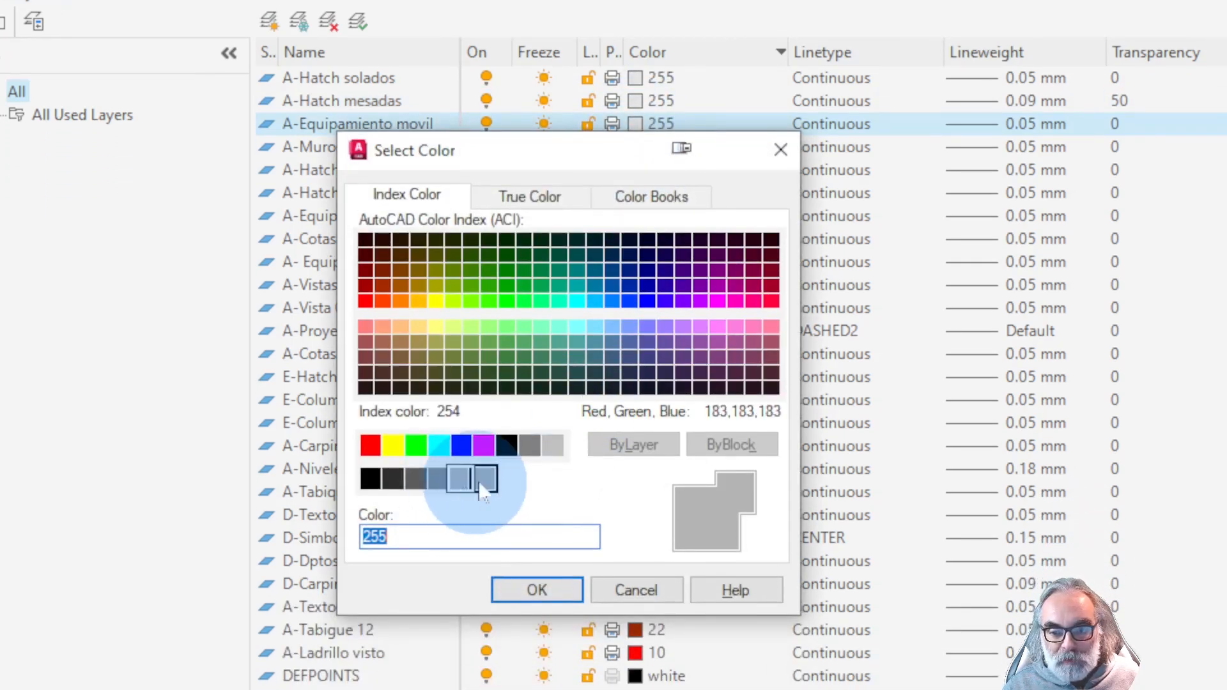
{"action": "double_click", "coordinate": [485, 478]}
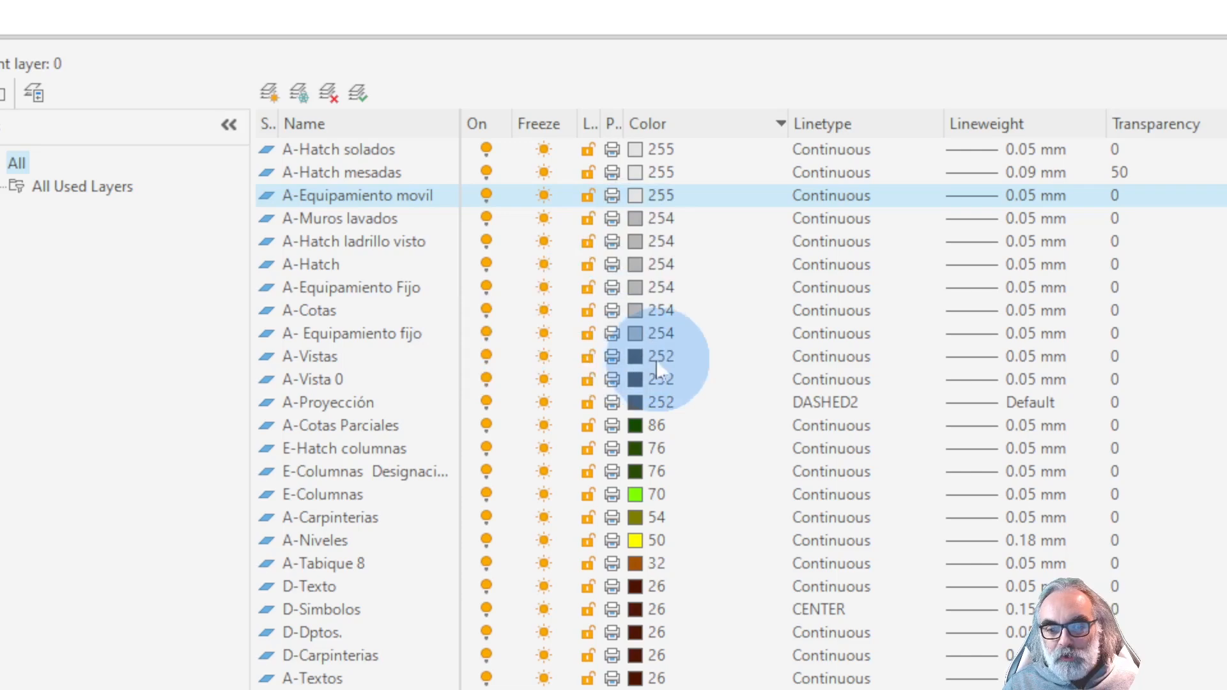
Set the colour of layers A-Vistas, A-Vista 0 and A-Proyección to index 253
{"action": "left_click", "coordinate": [313, 352]}
{"action": "left_click", "coordinate": [319, 401], "text": "shift"}
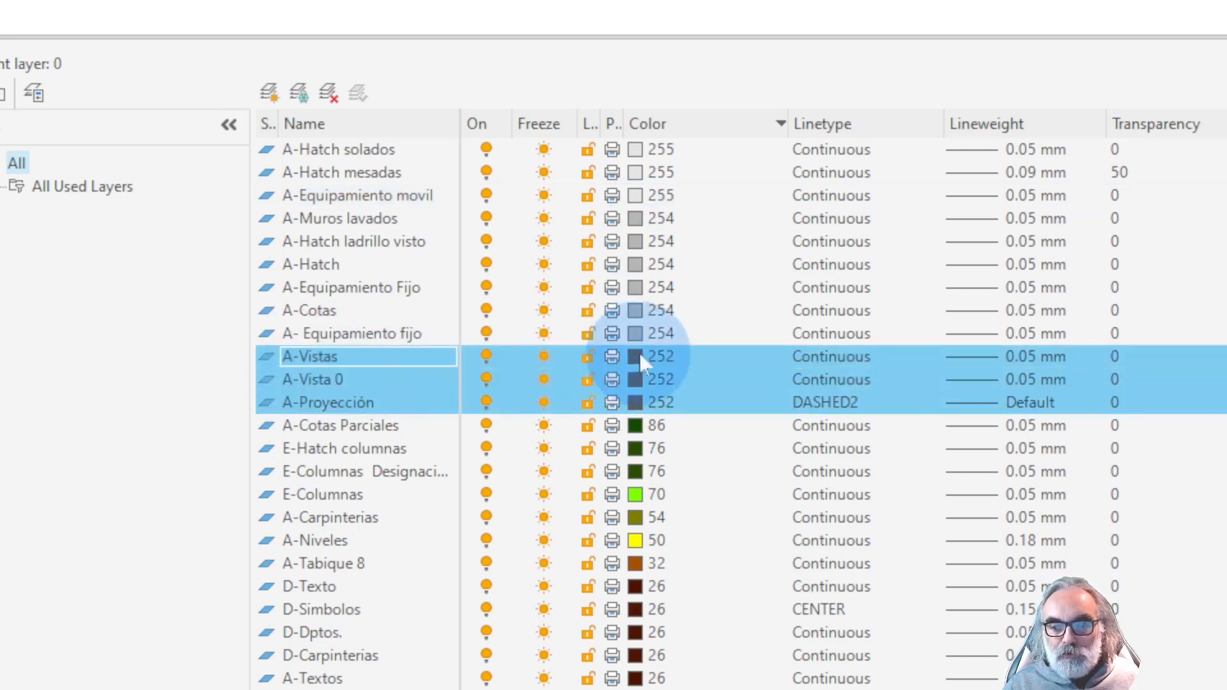
{"action": "left_click", "coordinate": [639, 353]}
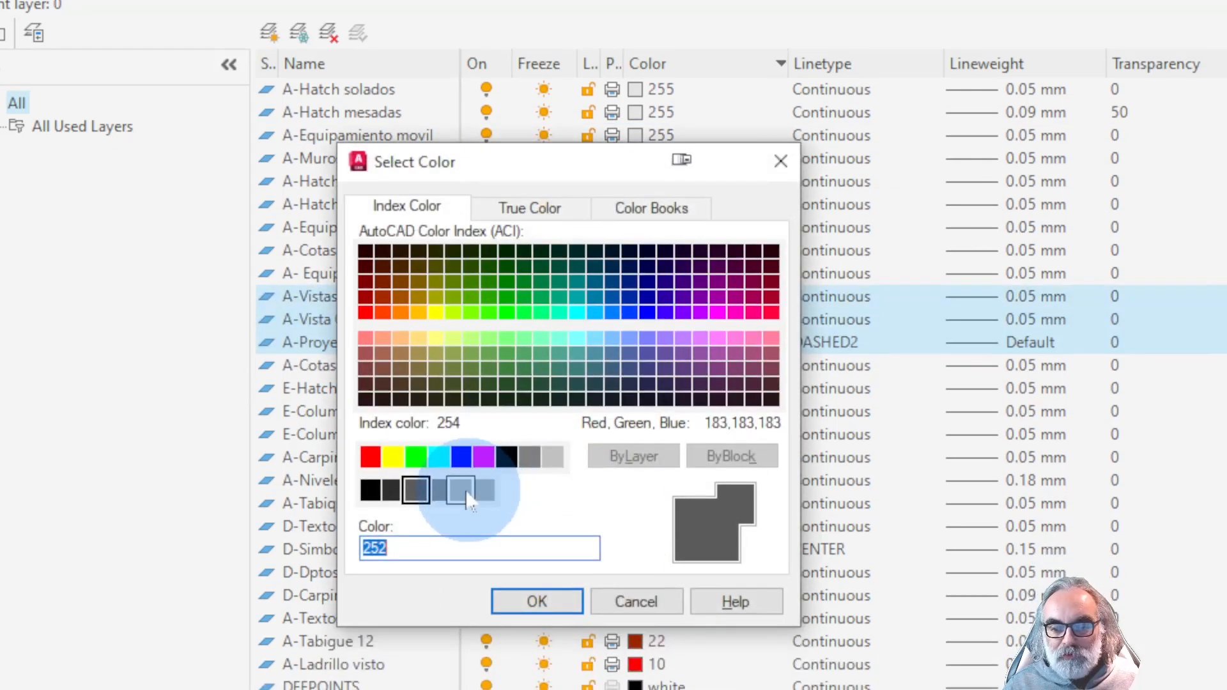
{"action": "left_click", "coordinate": [439, 490]}
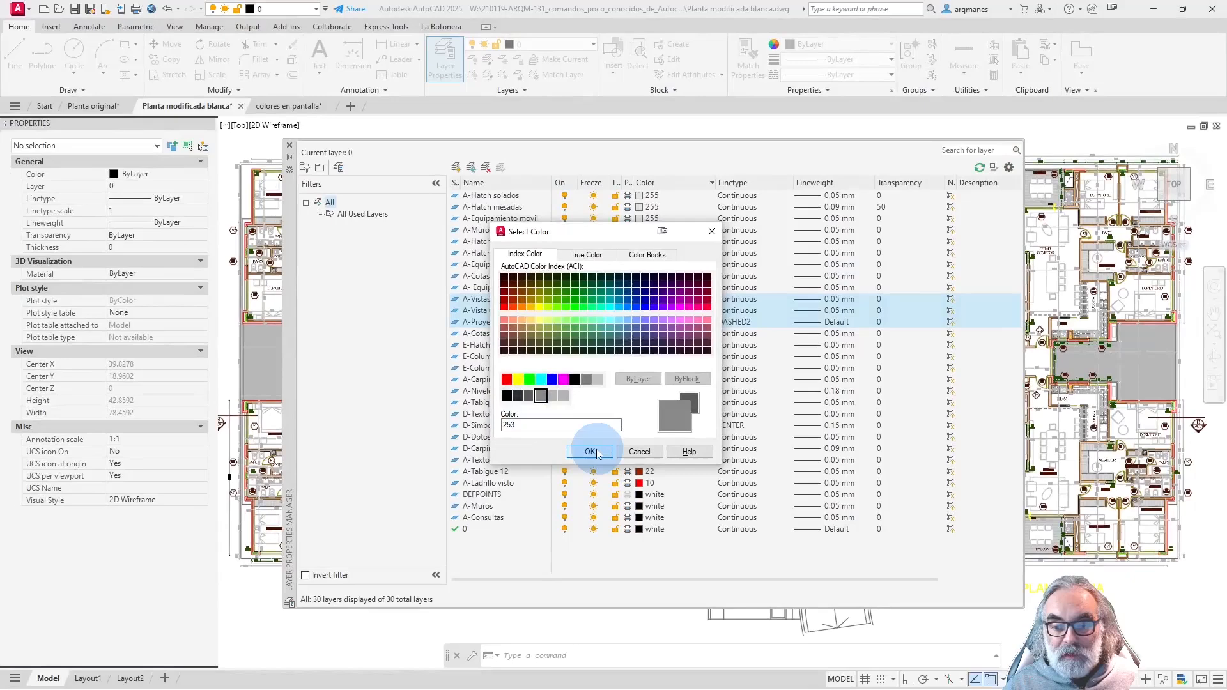
{"action": "left_click", "coordinate": [590, 451]}
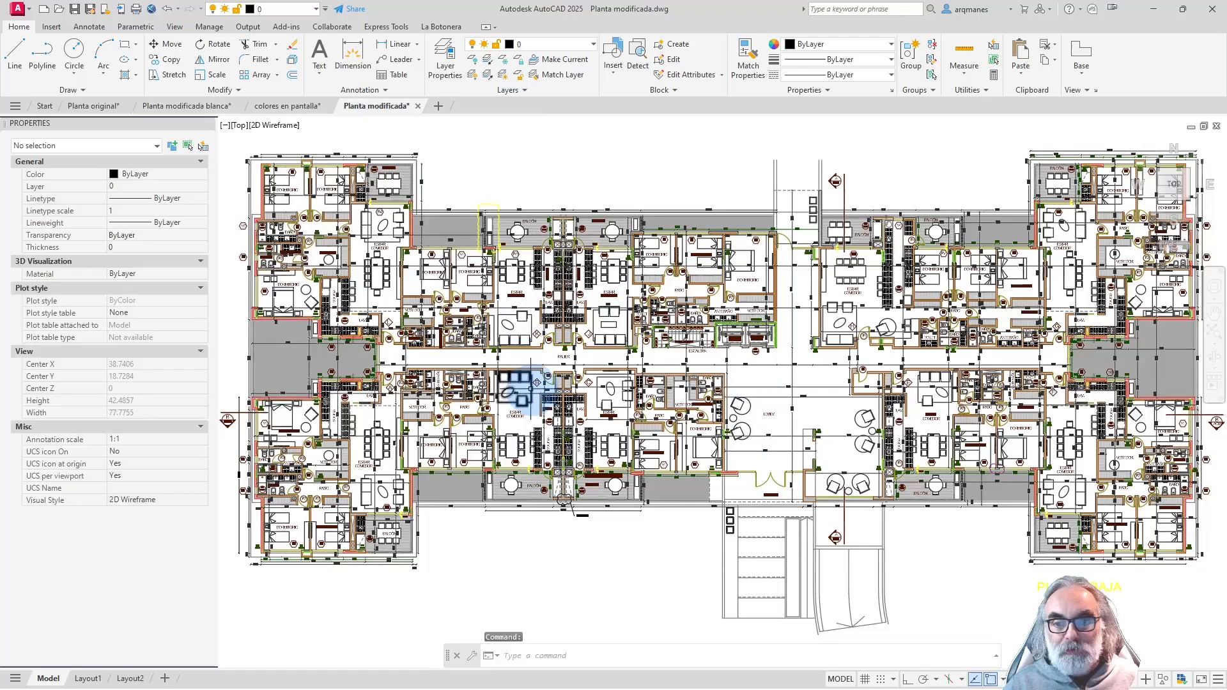
Return to Planta modificada blanca and set the colour of layer A-Cotas Parciales to index 80
{"action": "left_click", "coordinate": [210, 106]}
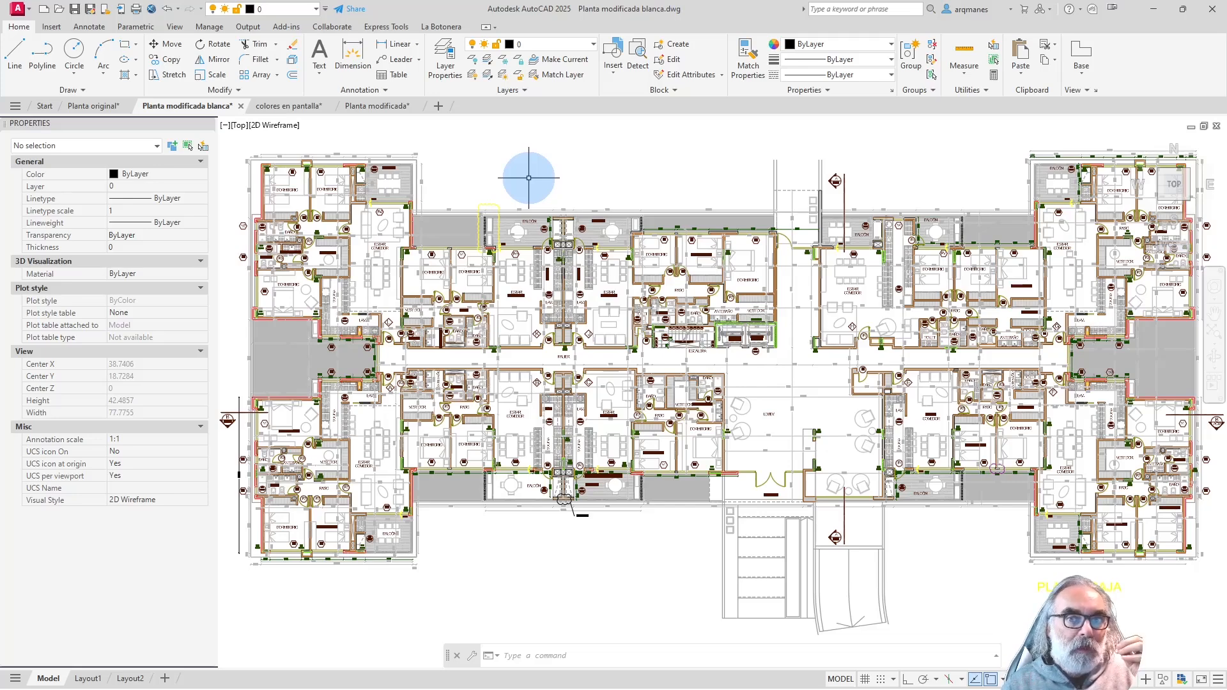
{"action": "left_click", "coordinate": [446, 64]}
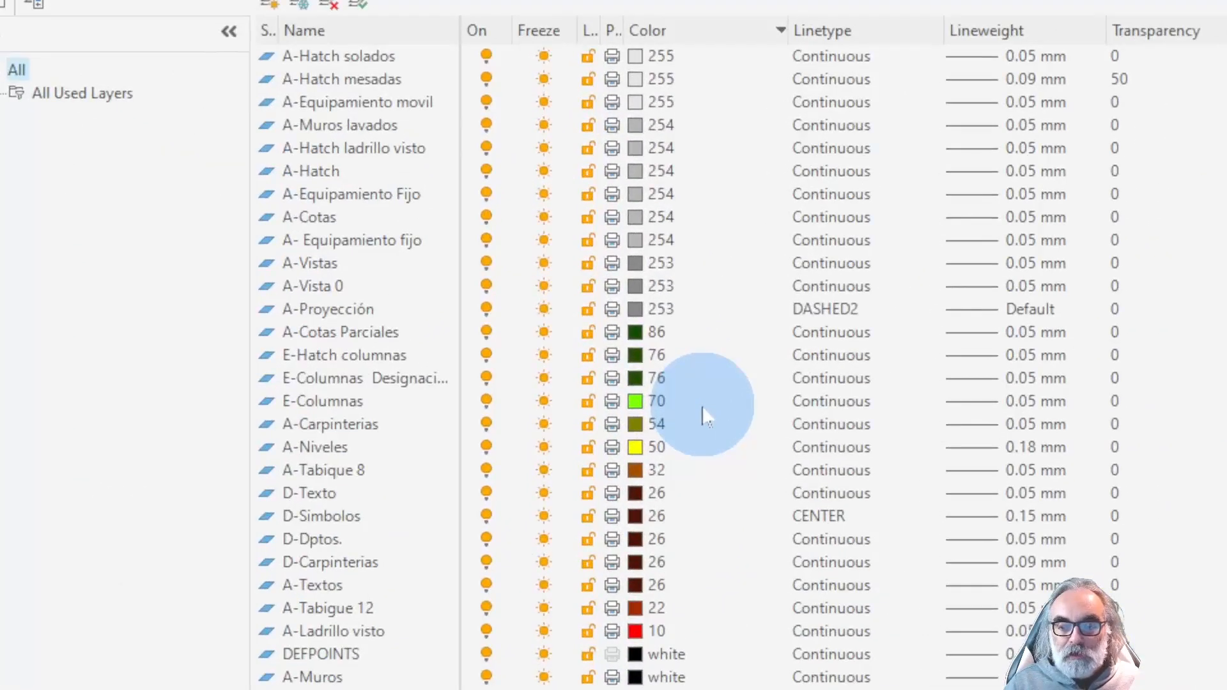
{"action": "left_click", "coordinate": [635, 336]}
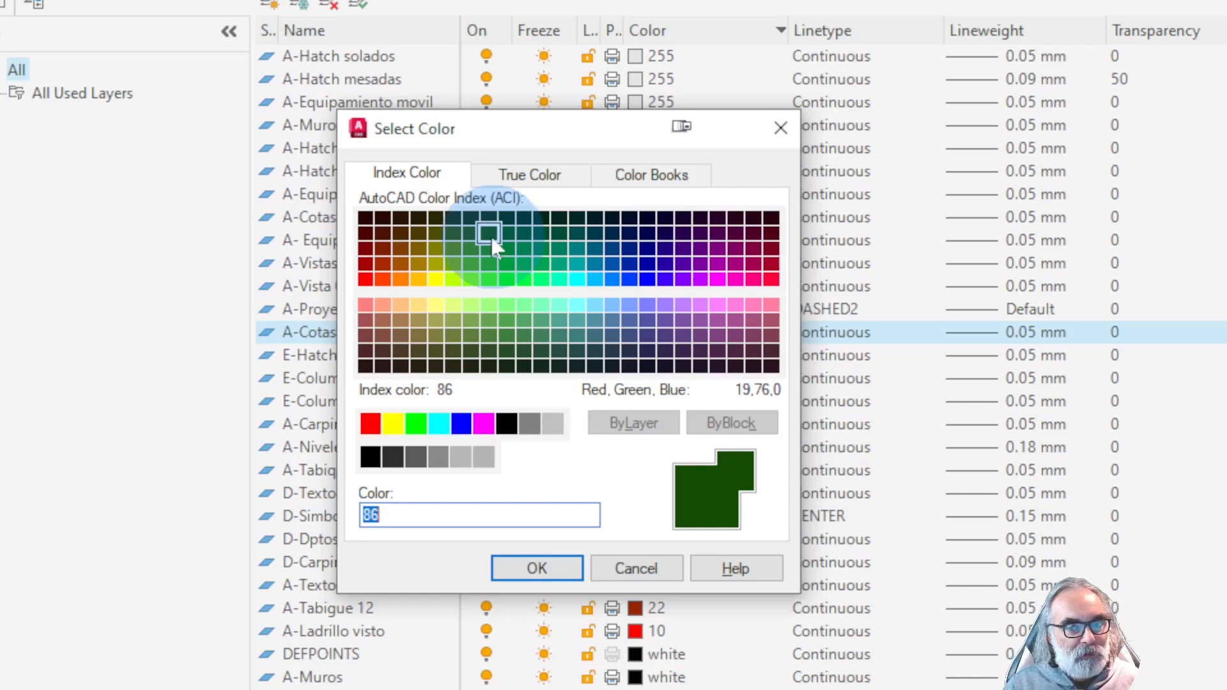
{"action": "left_click", "coordinate": [489, 279]}
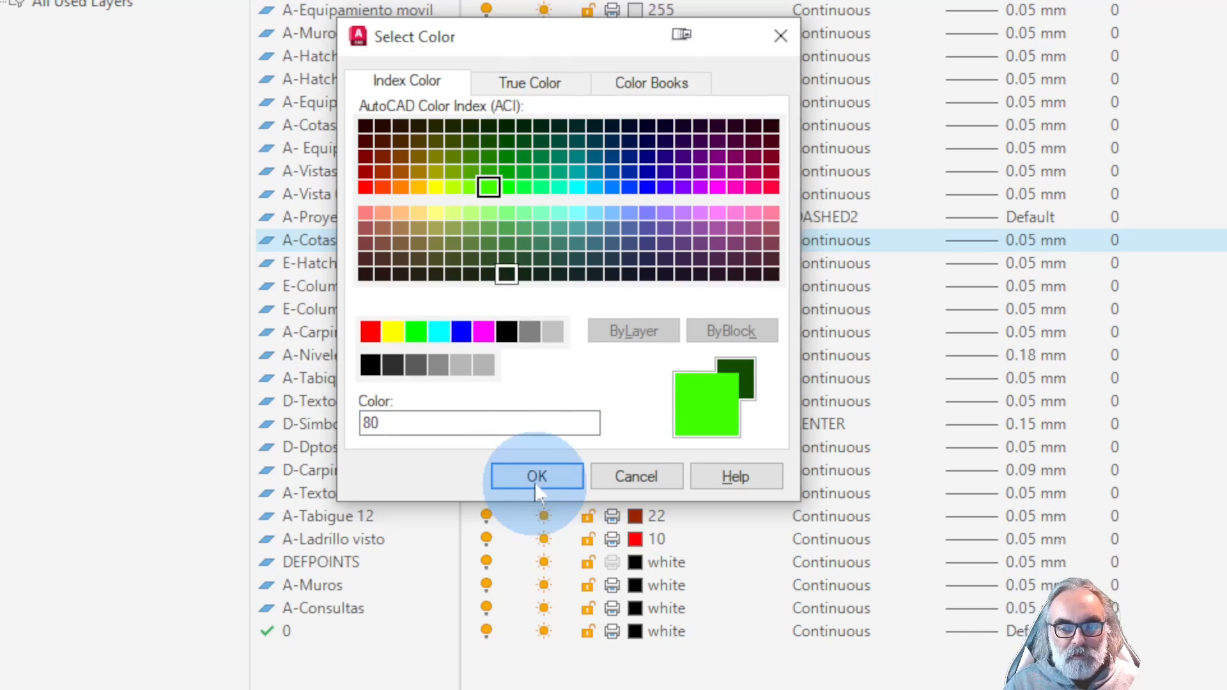
{"action": "left_click", "coordinate": [537, 568]}
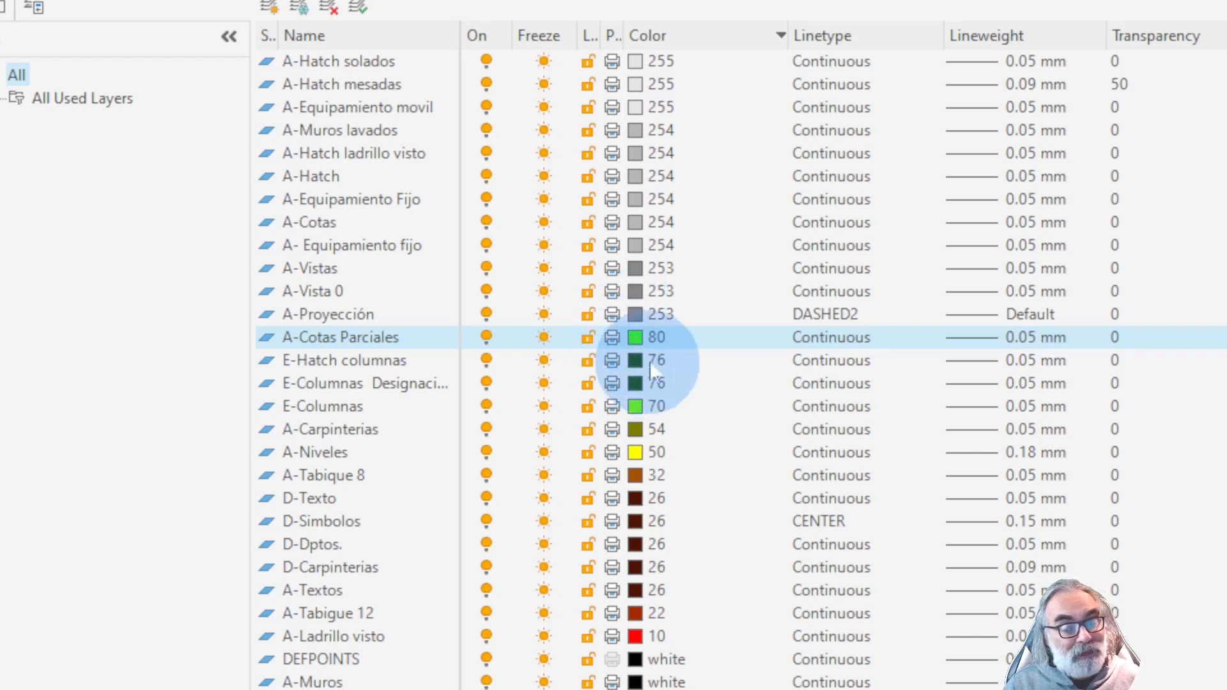
Set the colour of layer E-Hatch columnas and the E-Columnas designation layer to index 72
{"action": "left_click", "coordinate": [391, 361]}
{"action": "left_click", "coordinate": [382, 385], "text": "ctrl"}
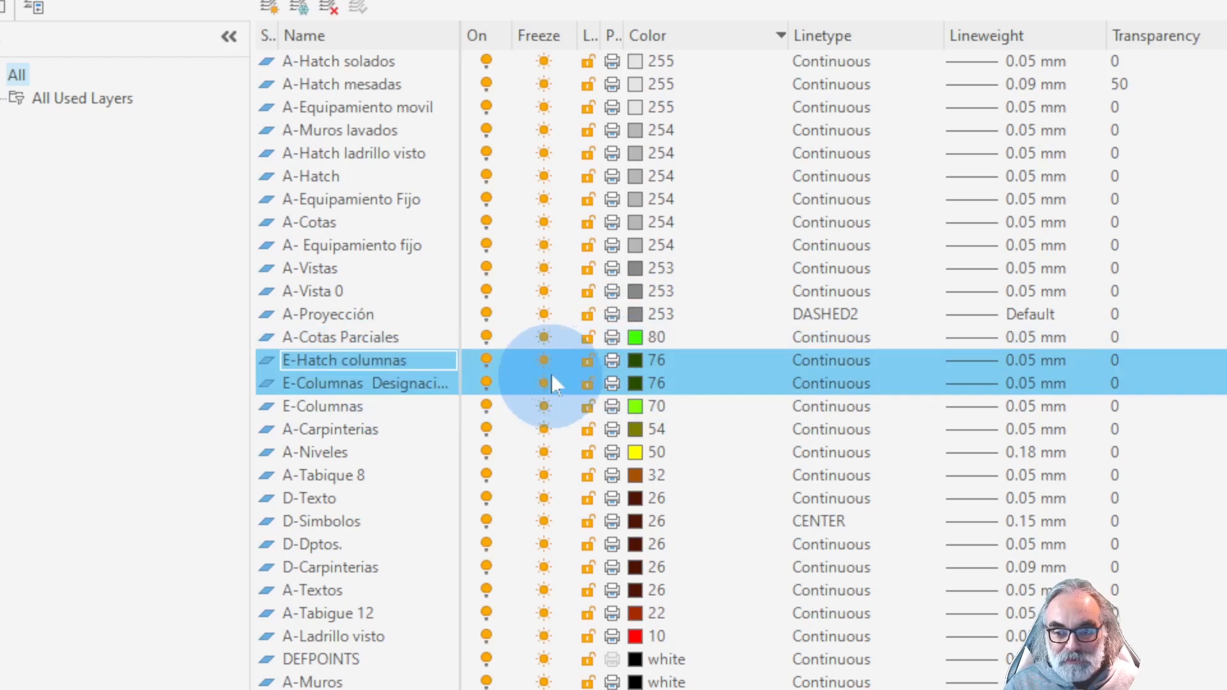
{"action": "left_click", "coordinate": [642, 365]}
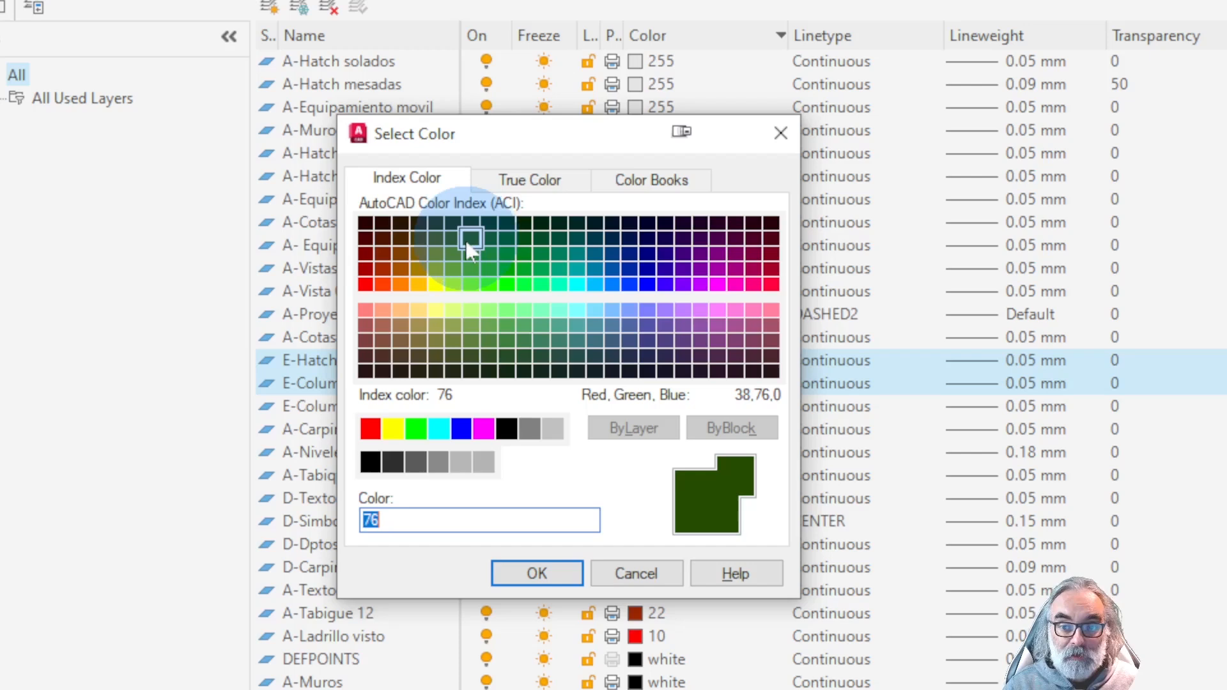
{"action": "left_click", "coordinate": [473, 270]}
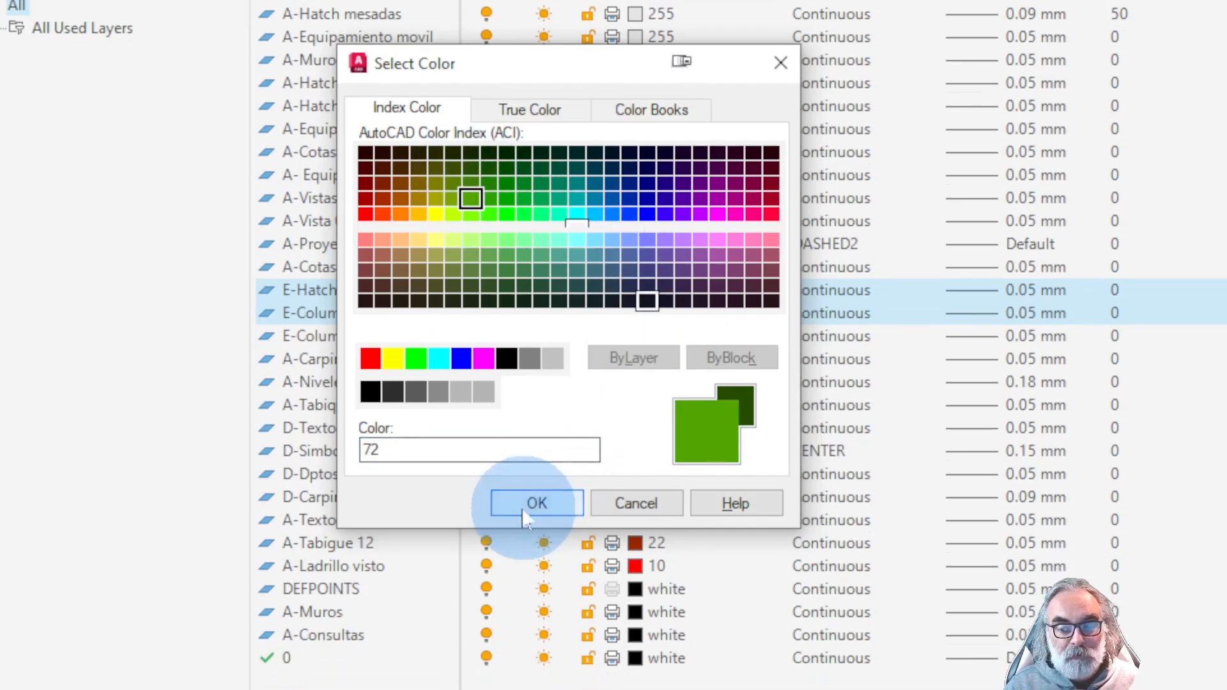
{"action": "left_click", "coordinate": [528, 575]}
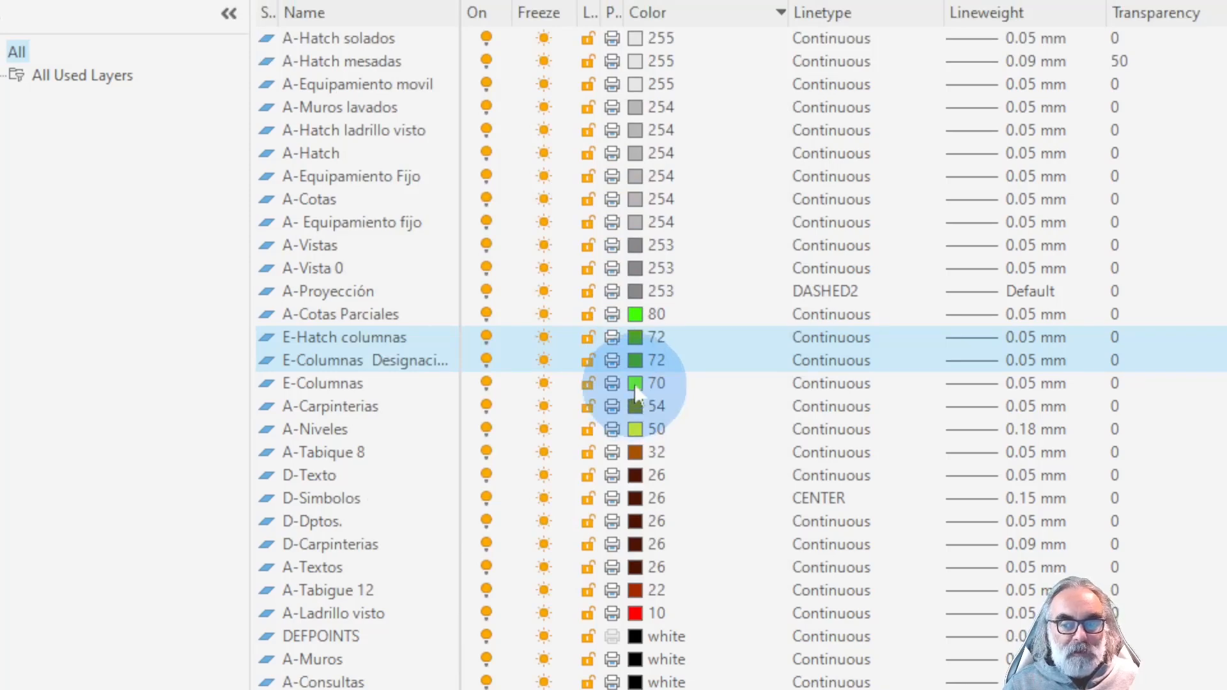
Set the colour of layer E-Columnas to index 74
{"action": "left_click", "coordinate": [634, 388]}
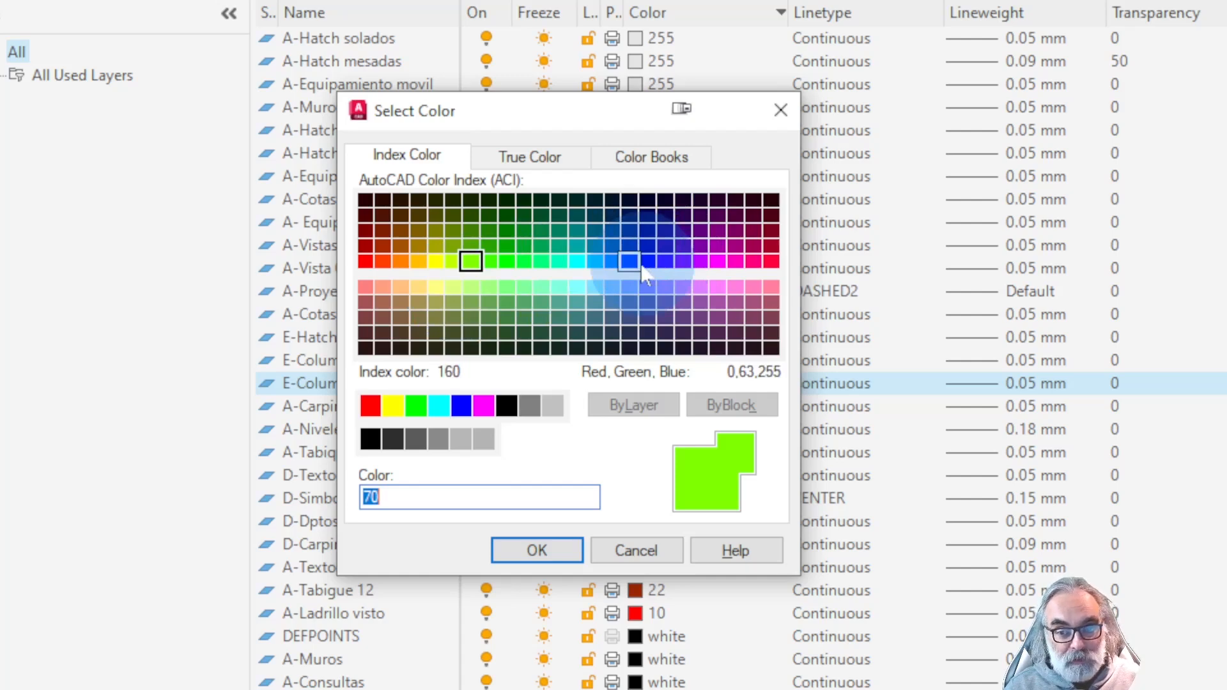
{"action": "left_click", "coordinate": [471, 248]}
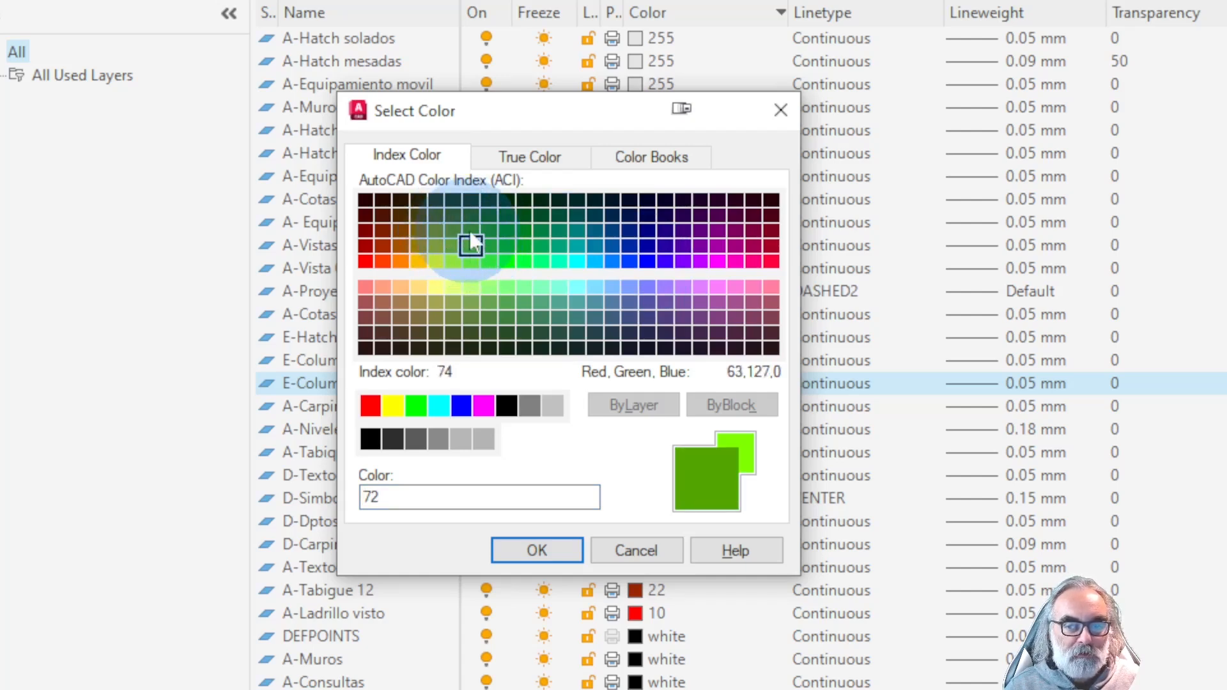
{"action": "left_click", "coordinate": [471, 232]}
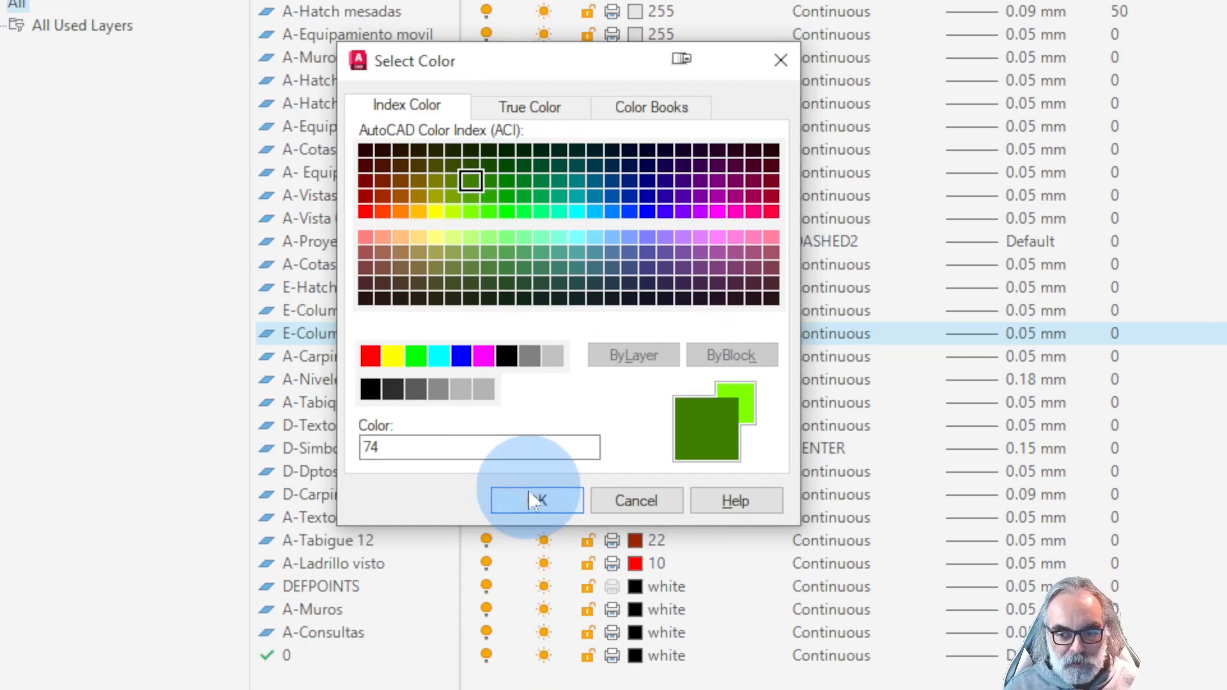
{"action": "left_click", "coordinate": [536, 550]}
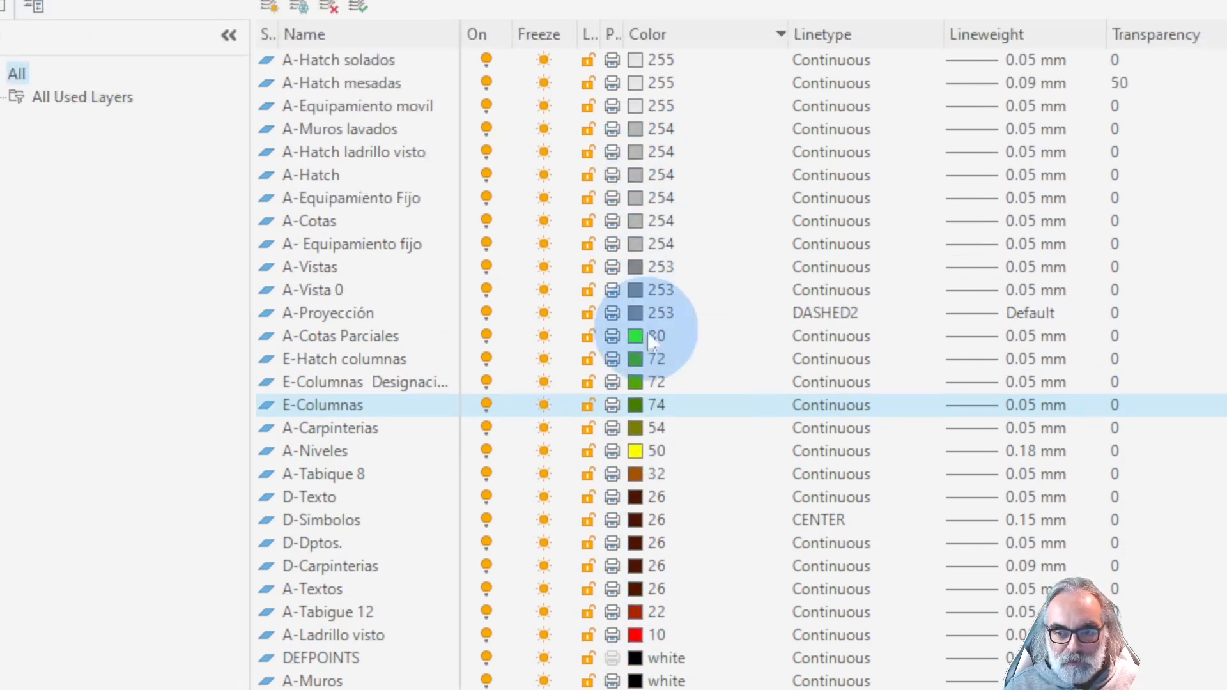
Set the colour of layer A-Carpinterias to index 52 and of layer A-Niveles to index 54
{"action": "left_click", "coordinate": [637, 430]}
{"action": "left_click", "coordinate": [636, 427]}
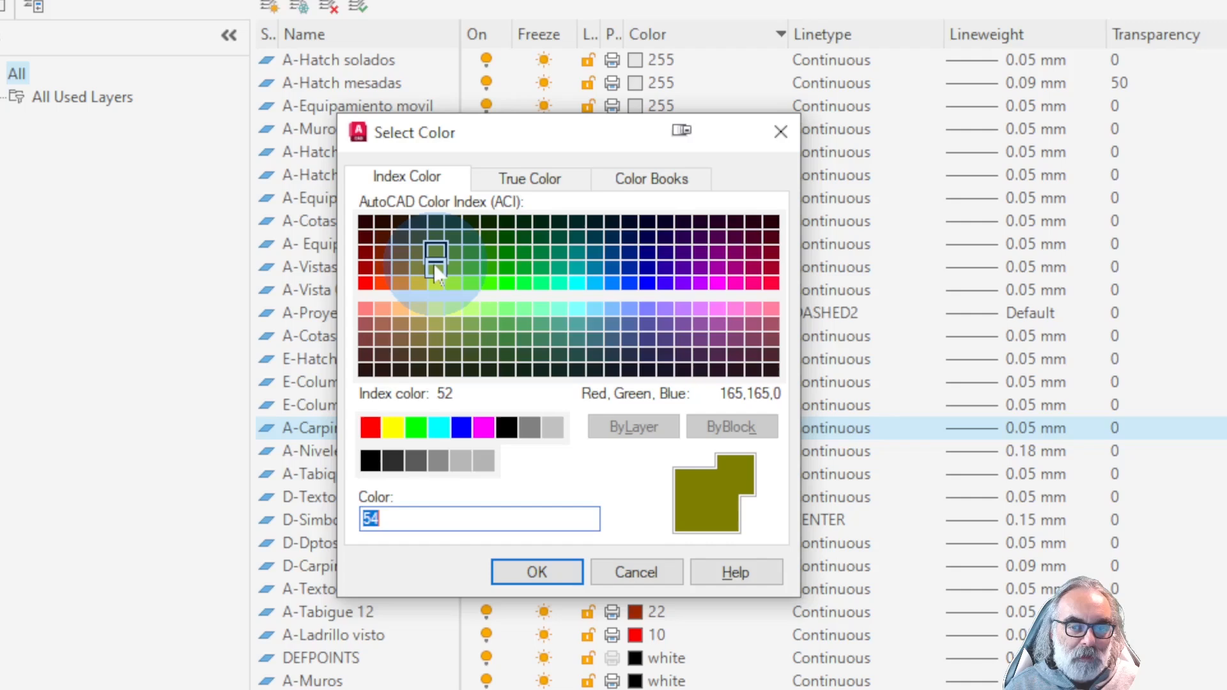
{"action": "left_click", "coordinate": [436, 268]}
{"action": "left_click", "coordinate": [537, 572]}
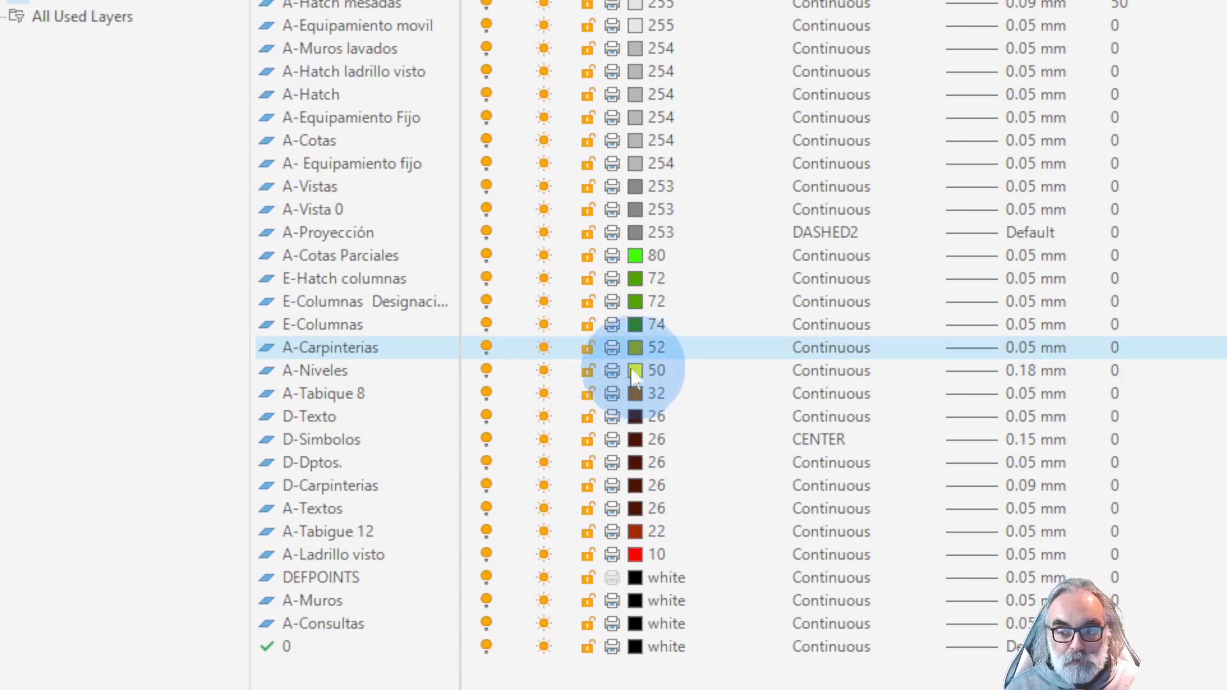
{"action": "left_click", "coordinate": [635, 377]}
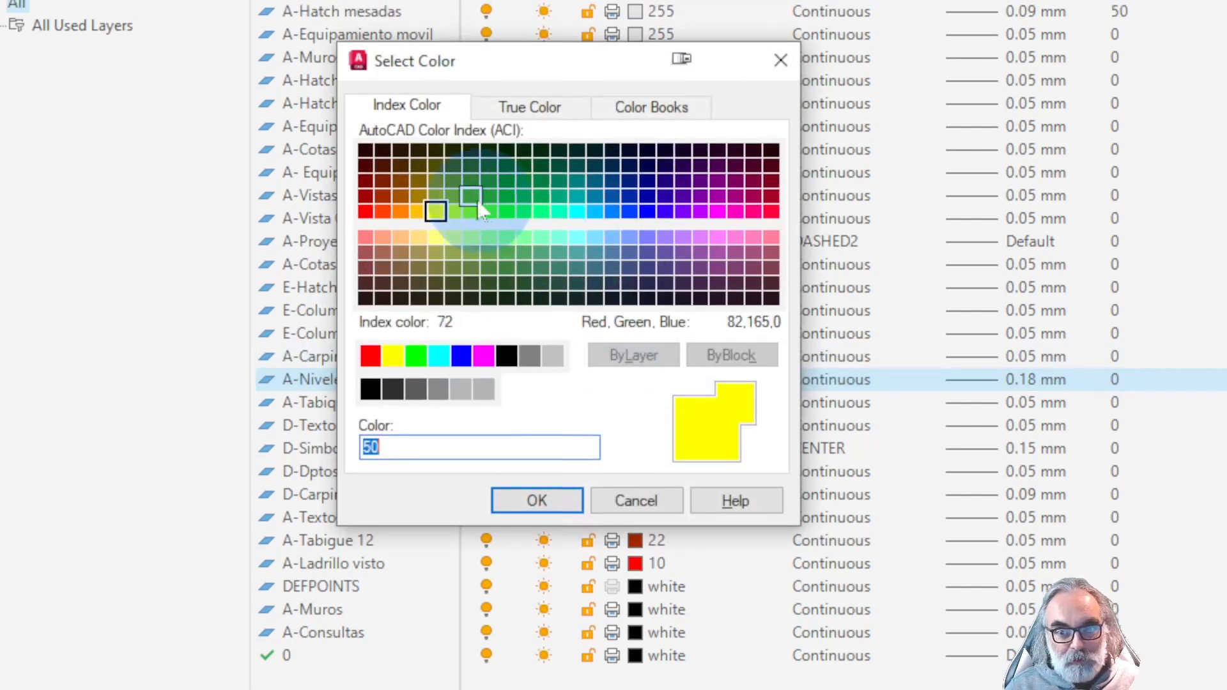
{"action": "left_click", "coordinate": [437, 200]}
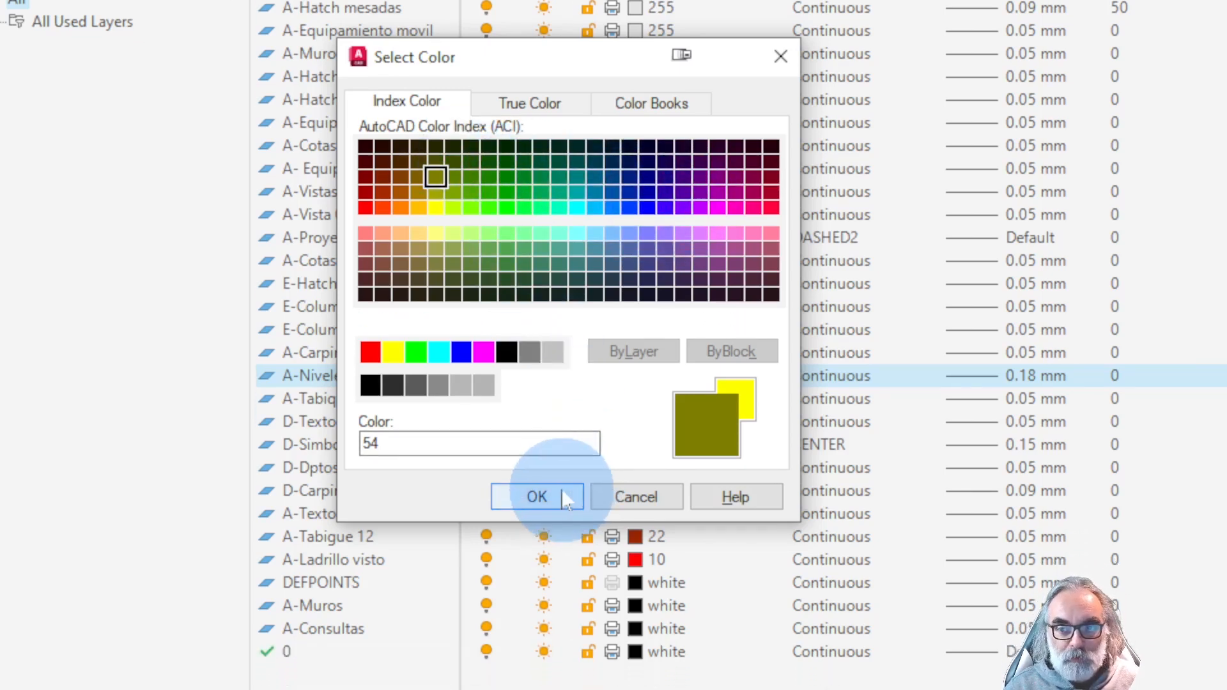
{"action": "left_click", "coordinate": [563, 540]}
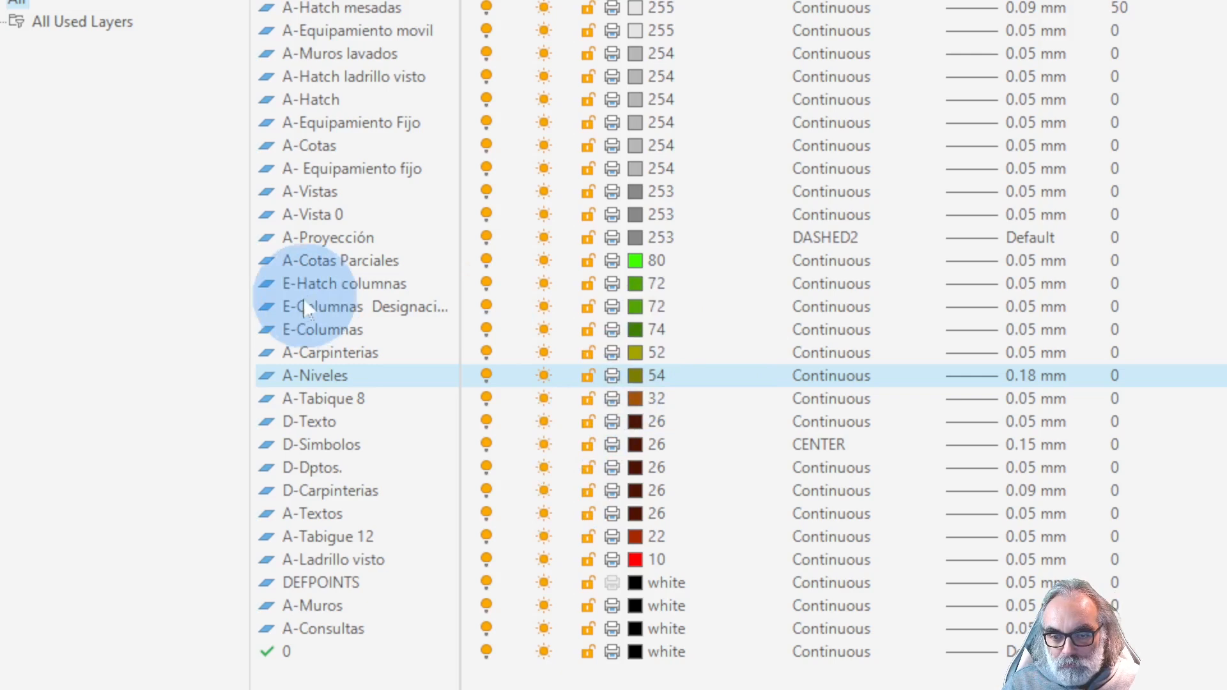
Set the colour of layer A-Tabique 8 to index 34
{"action": "left_click", "coordinate": [314, 331]}
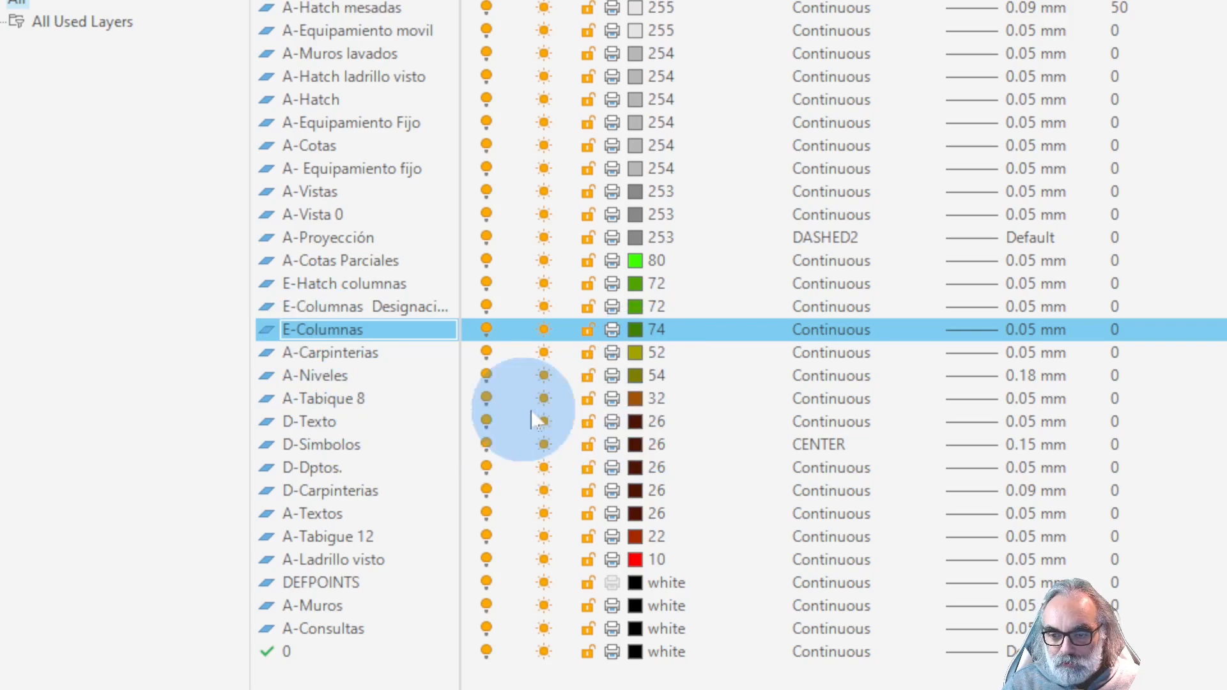
{"action": "left_click", "coordinate": [638, 402]}
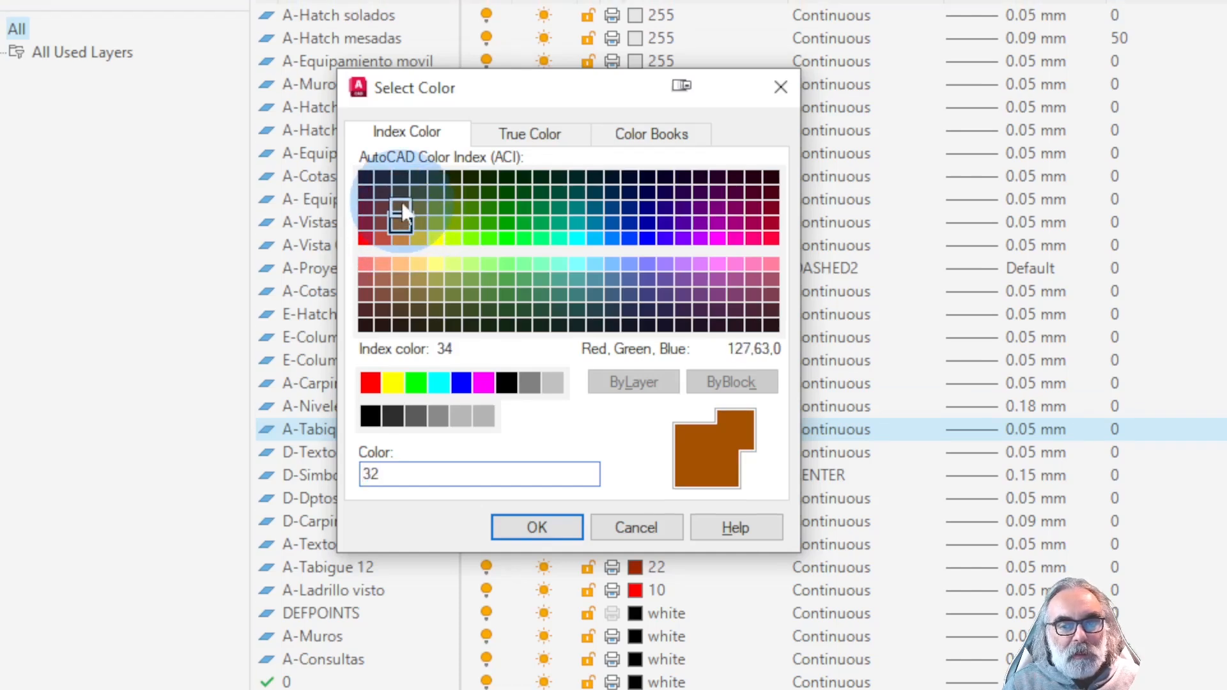
{"action": "left_click", "coordinate": [401, 194]}
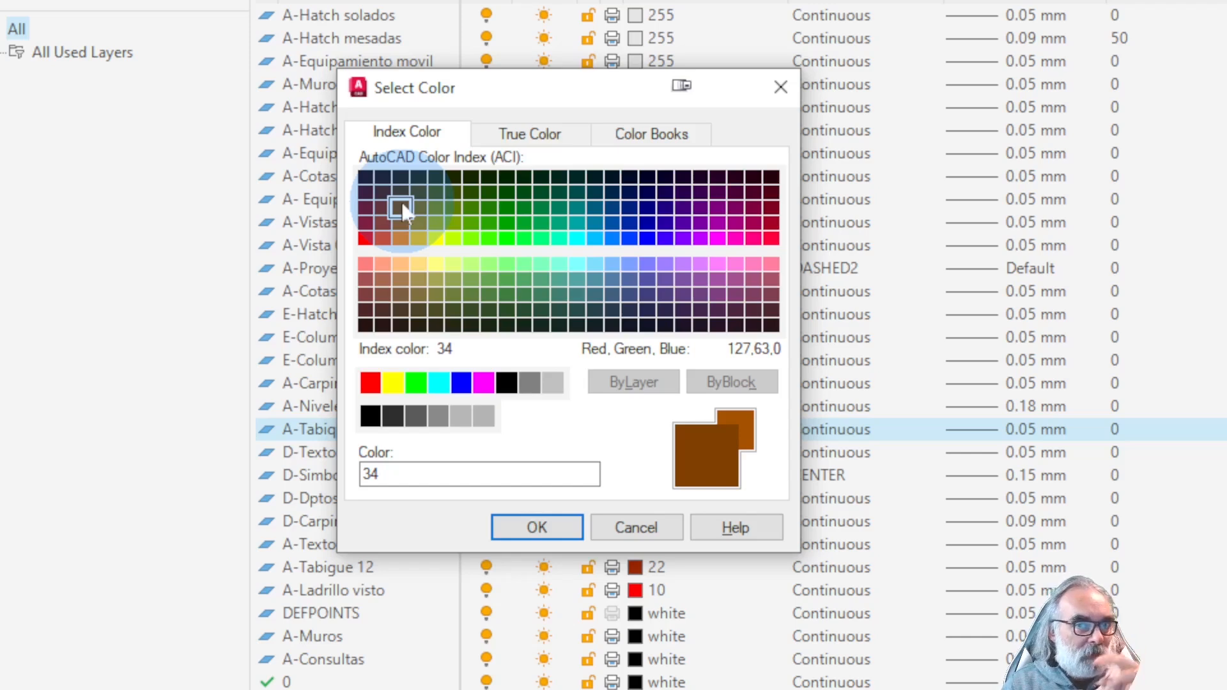
{"action": "left_click", "coordinate": [547, 522]}
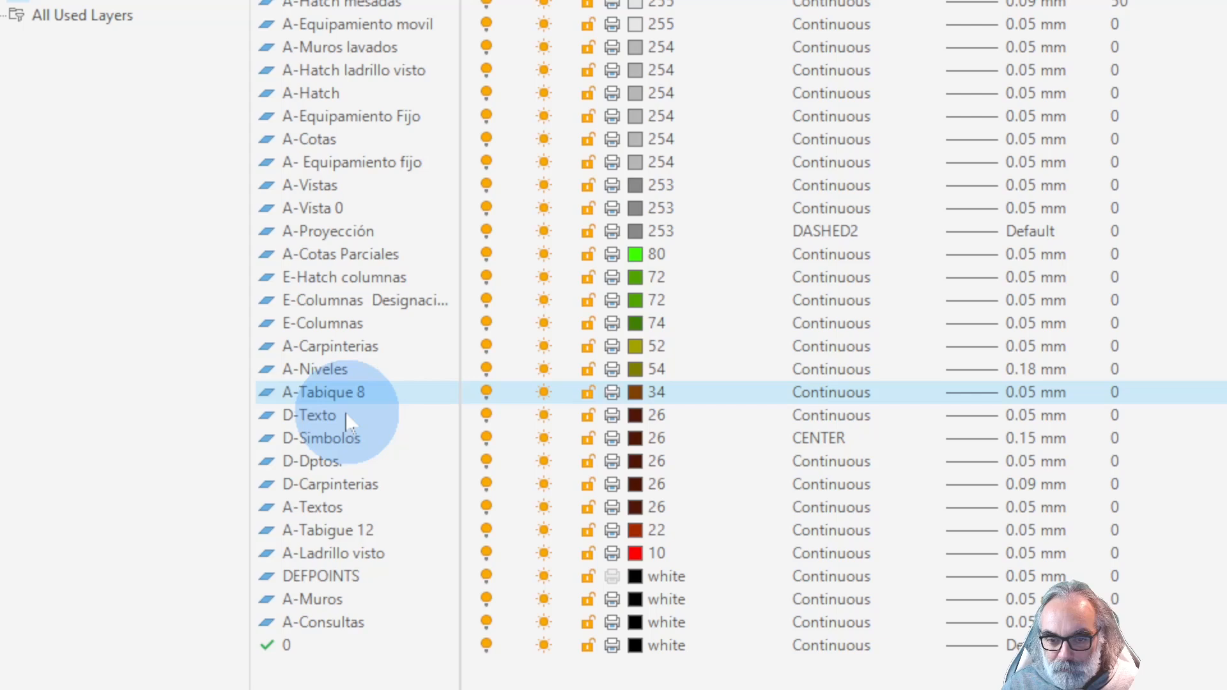
Set the colour of layers D-Texto, D-Simbolos, D-Dptos., D-Carpinterias and A-Textos together to index 30, after comparing it with index 20
{"action": "left_click", "coordinate": [339, 416]}
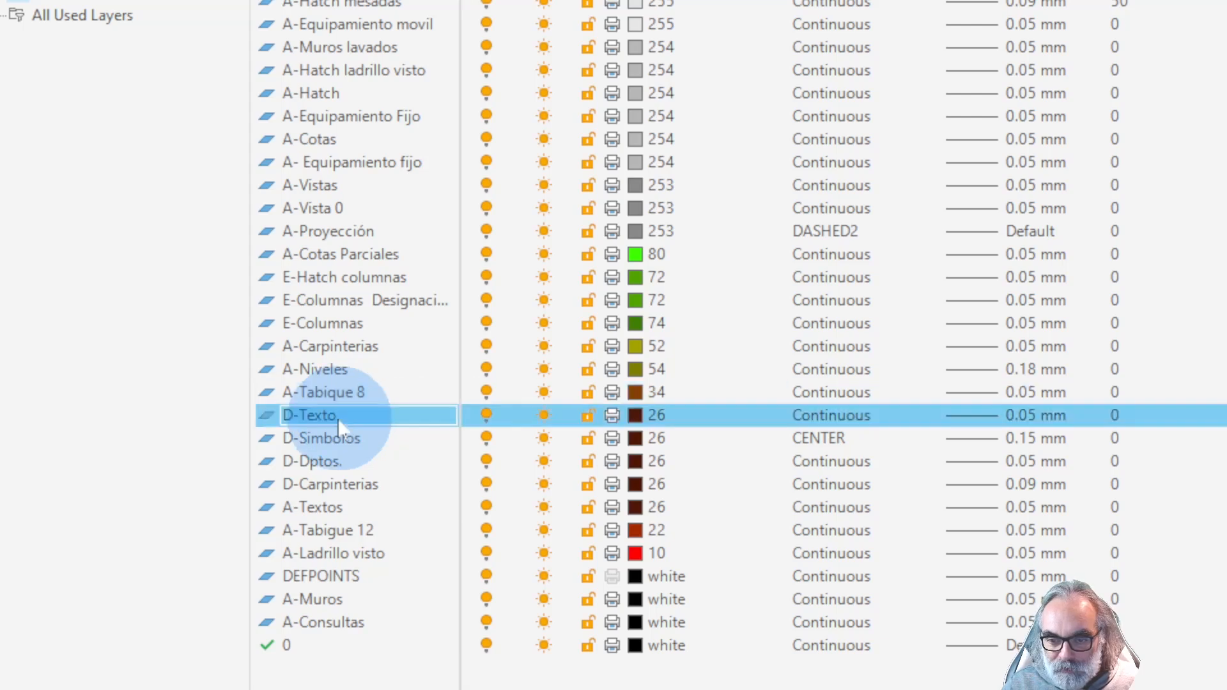
{"action": "scroll", "coordinate": [370, 486], "scroll_direction": "down", "scroll_amount": 1}
{"action": "left_click", "coordinate": [364, 490], "text": "shift"}
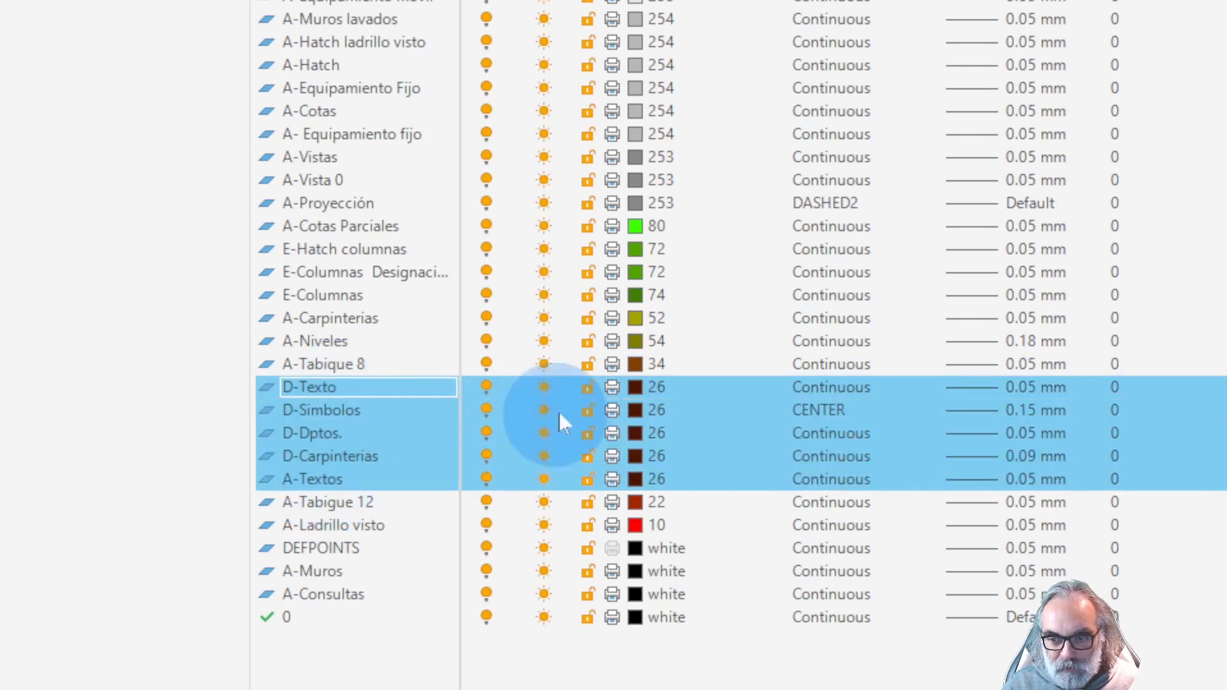
{"action": "left_click", "coordinate": [636, 387]}
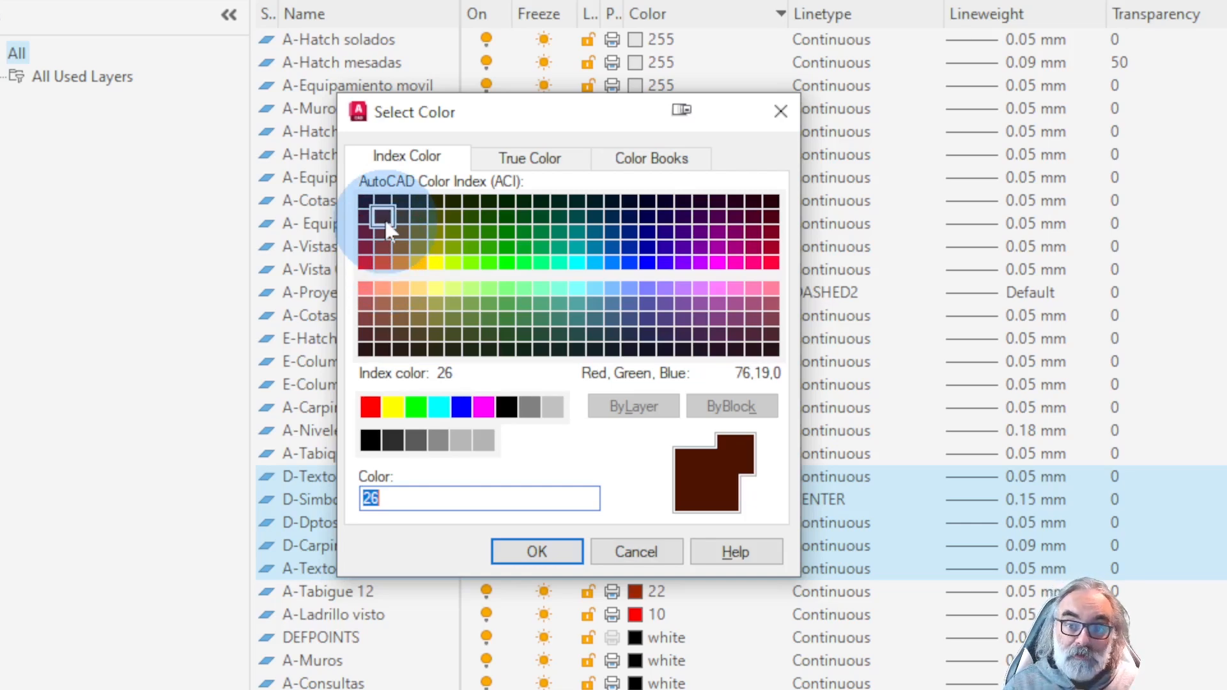
{"action": "left_click", "coordinate": [384, 263]}
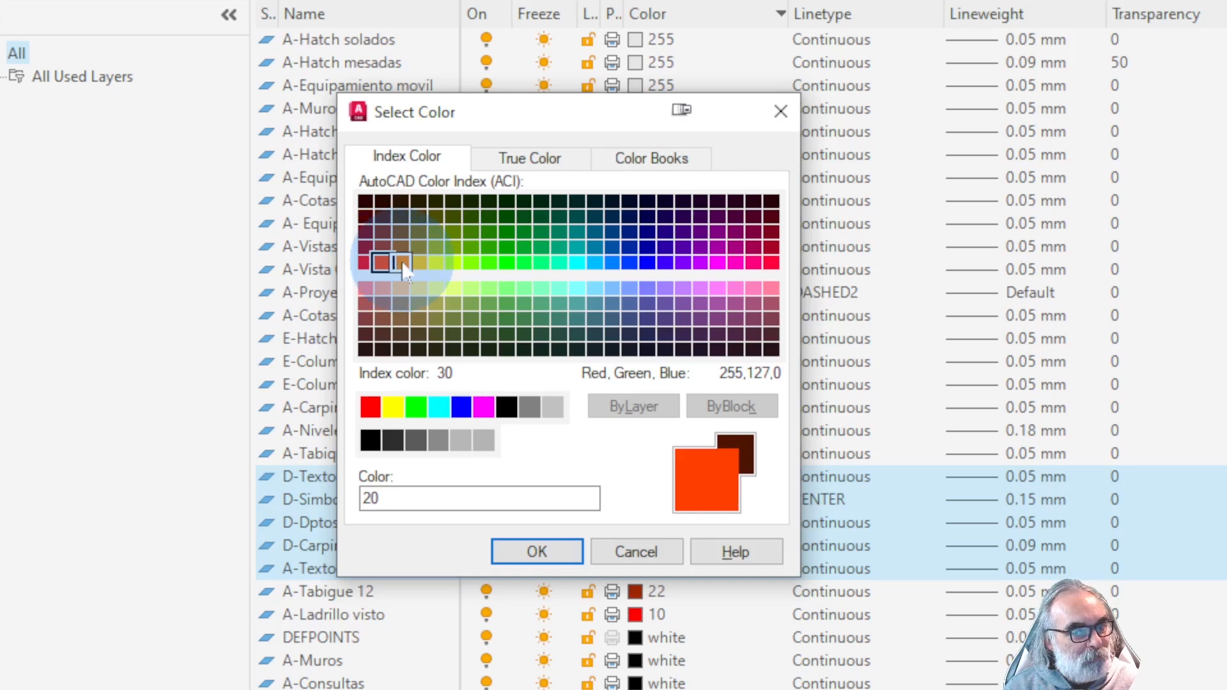
{"action": "left_click", "coordinate": [401, 263]}
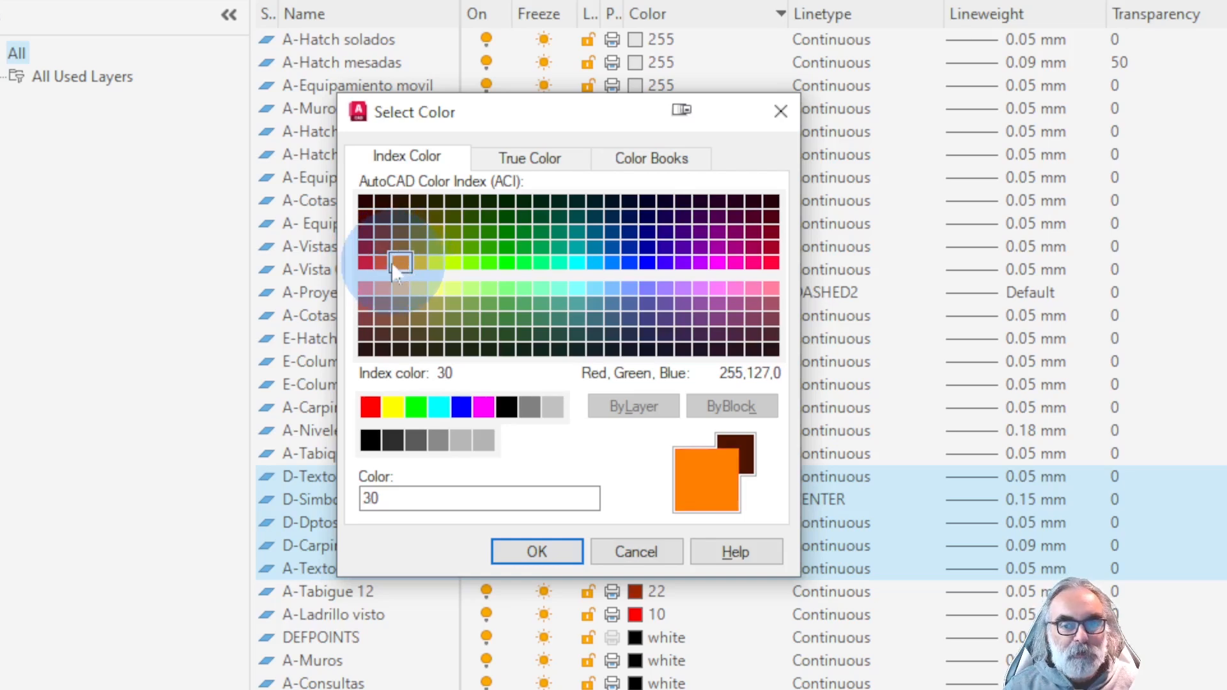
{"action": "left_click", "coordinate": [383, 263]}
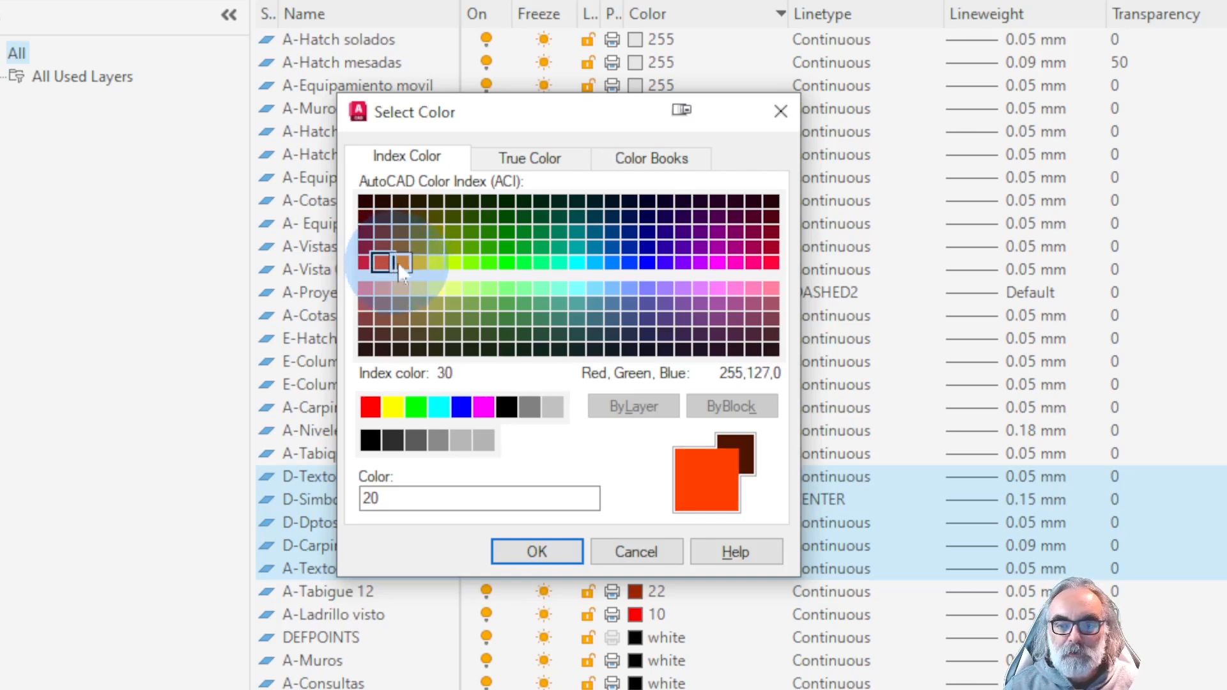
{"action": "left_click", "coordinate": [401, 263]}
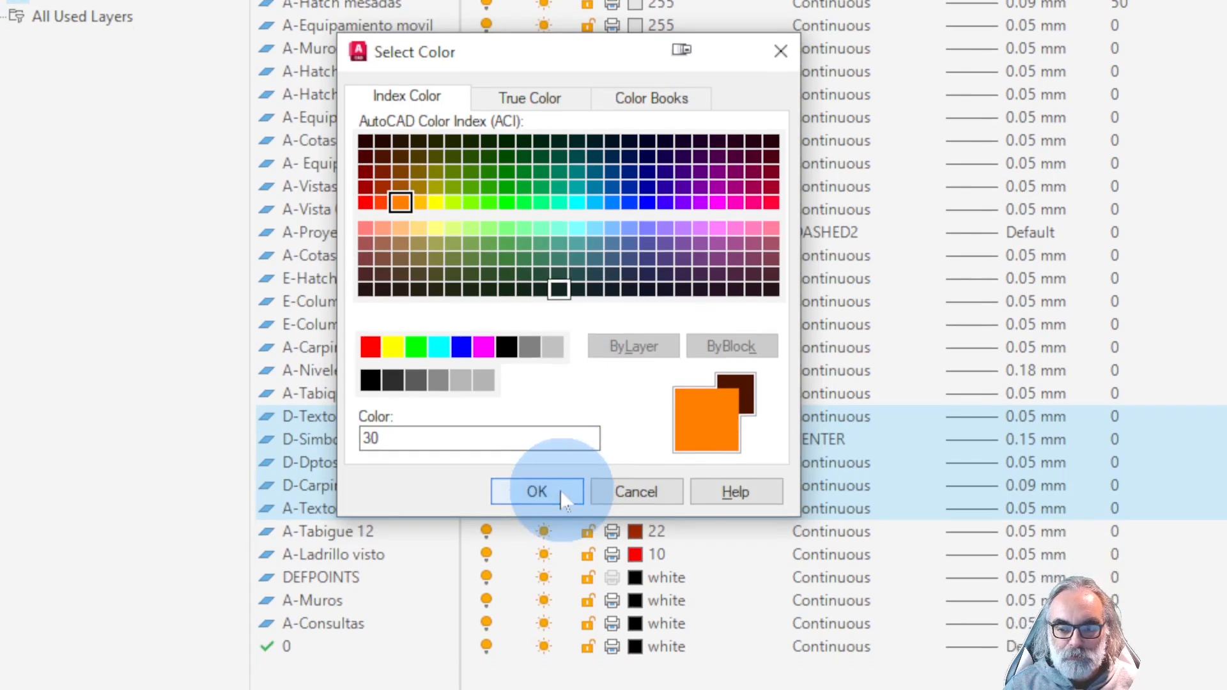
{"action": "left_click", "coordinate": [537, 551]}
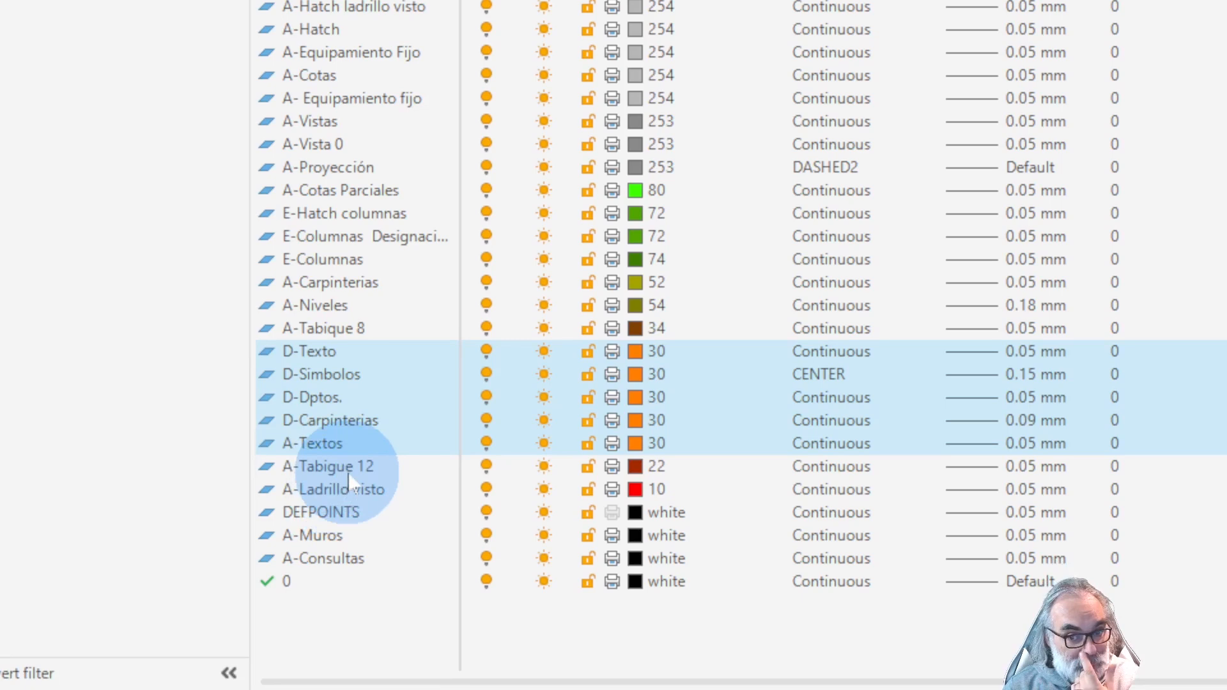
Set the colour of layer A-Tabigue 12 to index 20 and of layer A-Ladrillo visto to index 14
{"action": "left_click", "coordinate": [635, 469]}
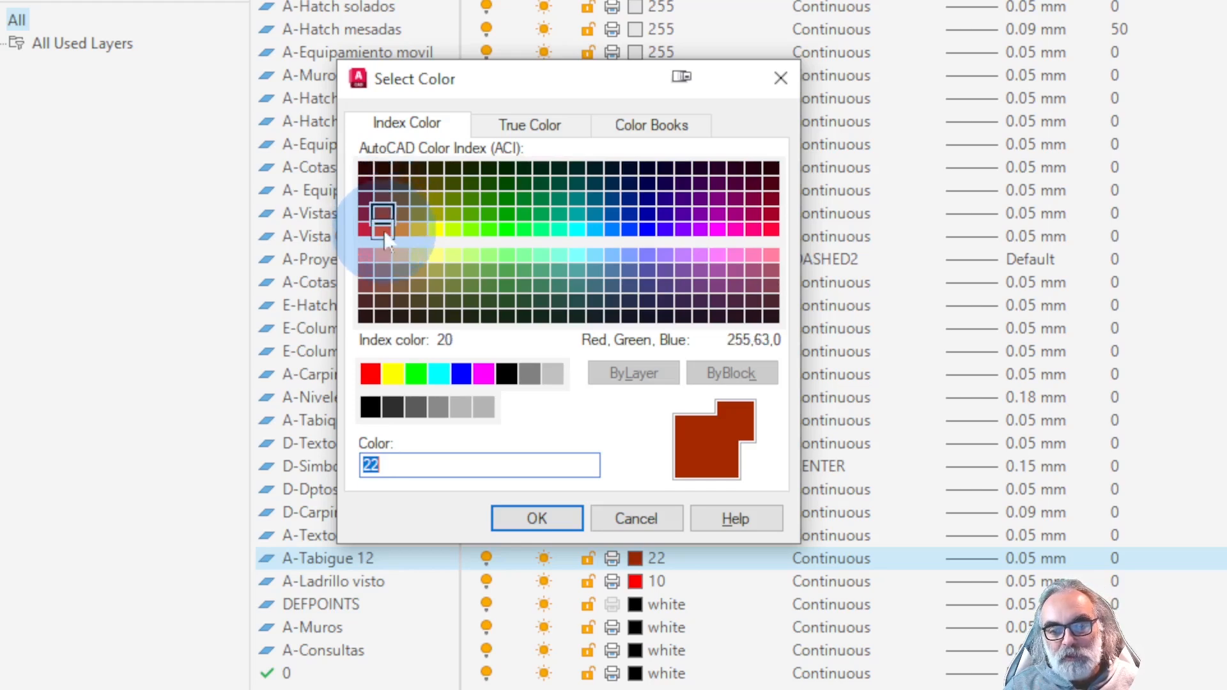
{"action": "left_click", "coordinate": [383, 231]}
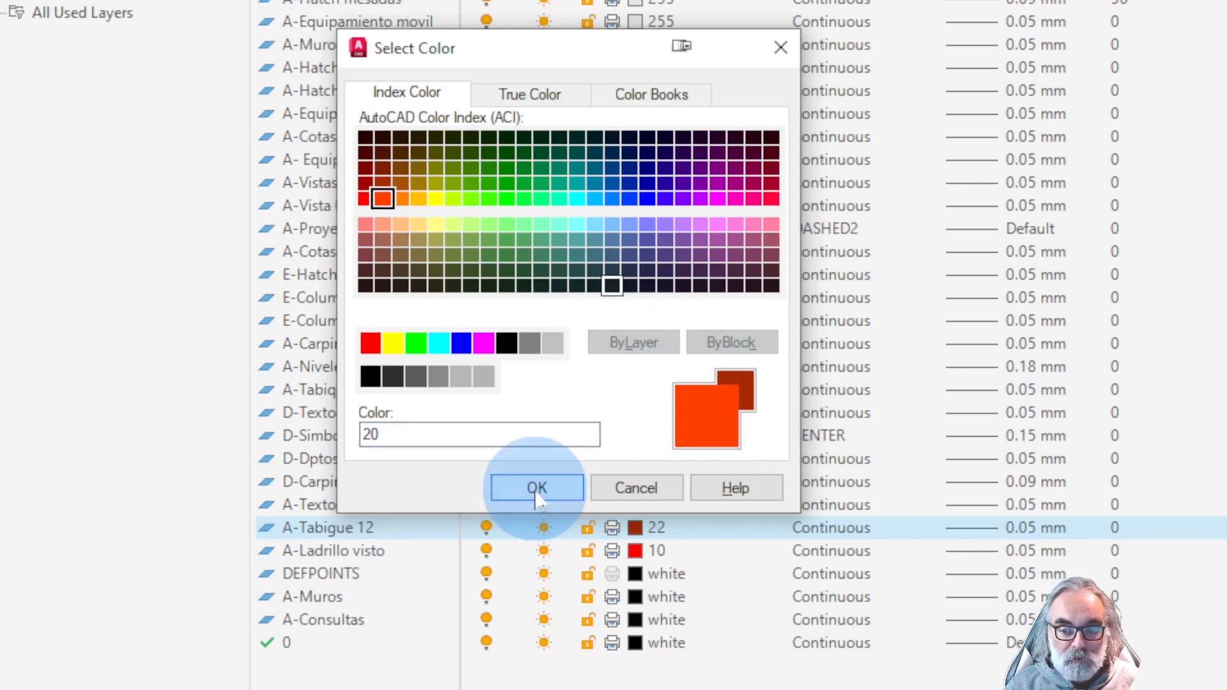
{"action": "left_click", "coordinate": [536, 518]}
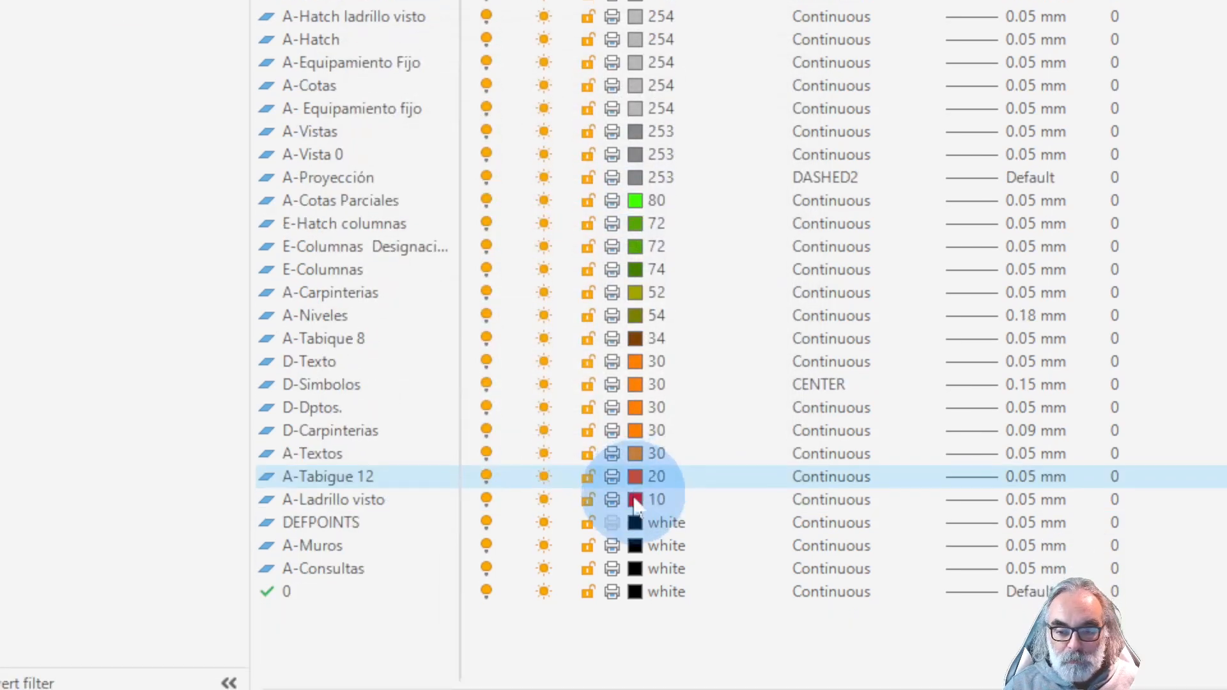
{"action": "left_click", "coordinate": [634, 490]}
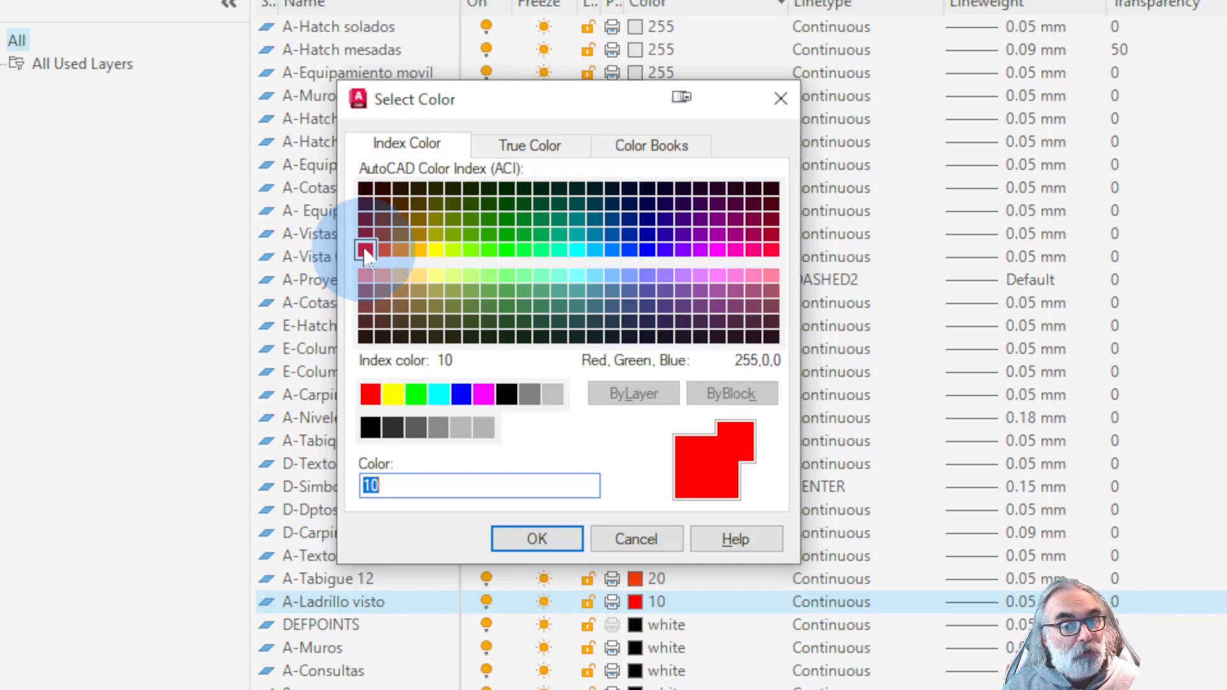
{"action": "left_click", "coordinate": [365, 220]}
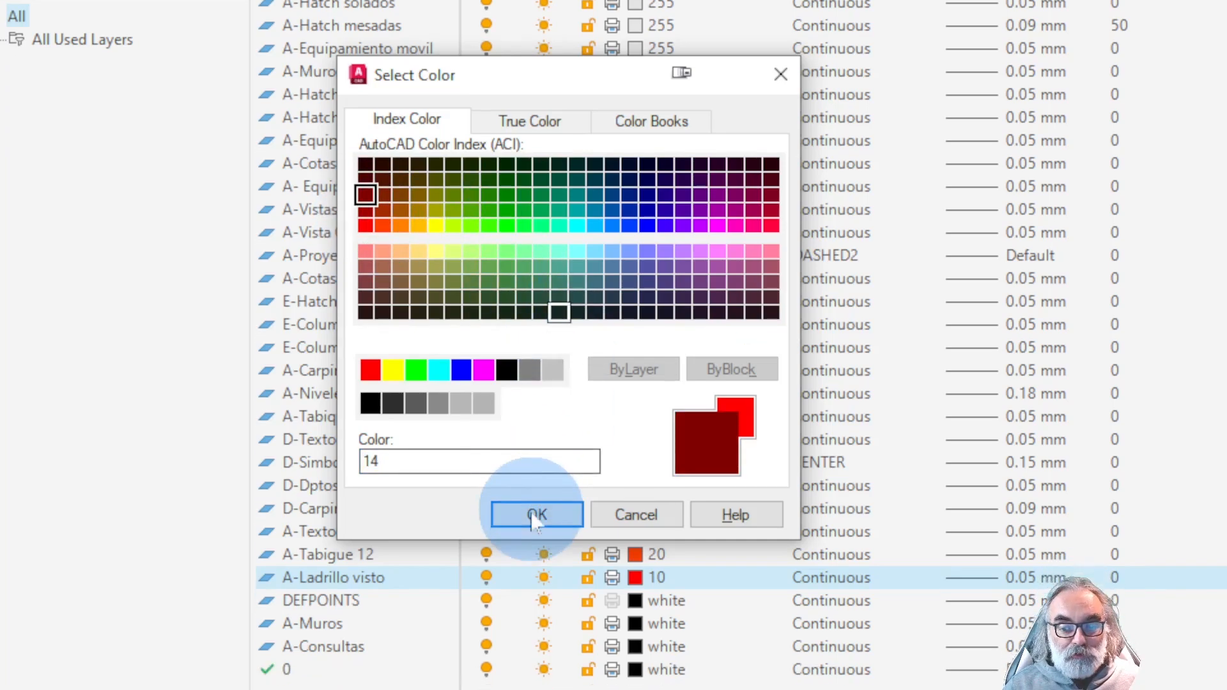
{"action": "left_click", "coordinate": [537, 539]}
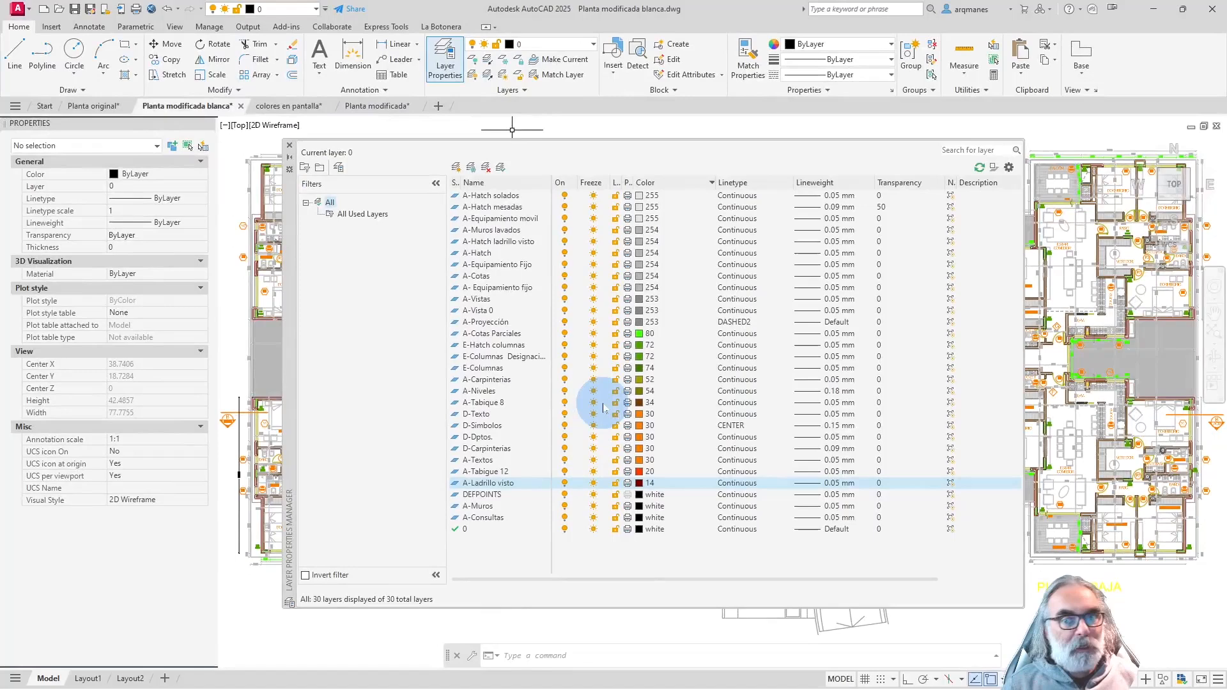
Close the layer manager and check the layer and colour of the green dimension below window V3 and the grey dimension above door P1
{"action": "left_click", "coordinate": [289, 145]}
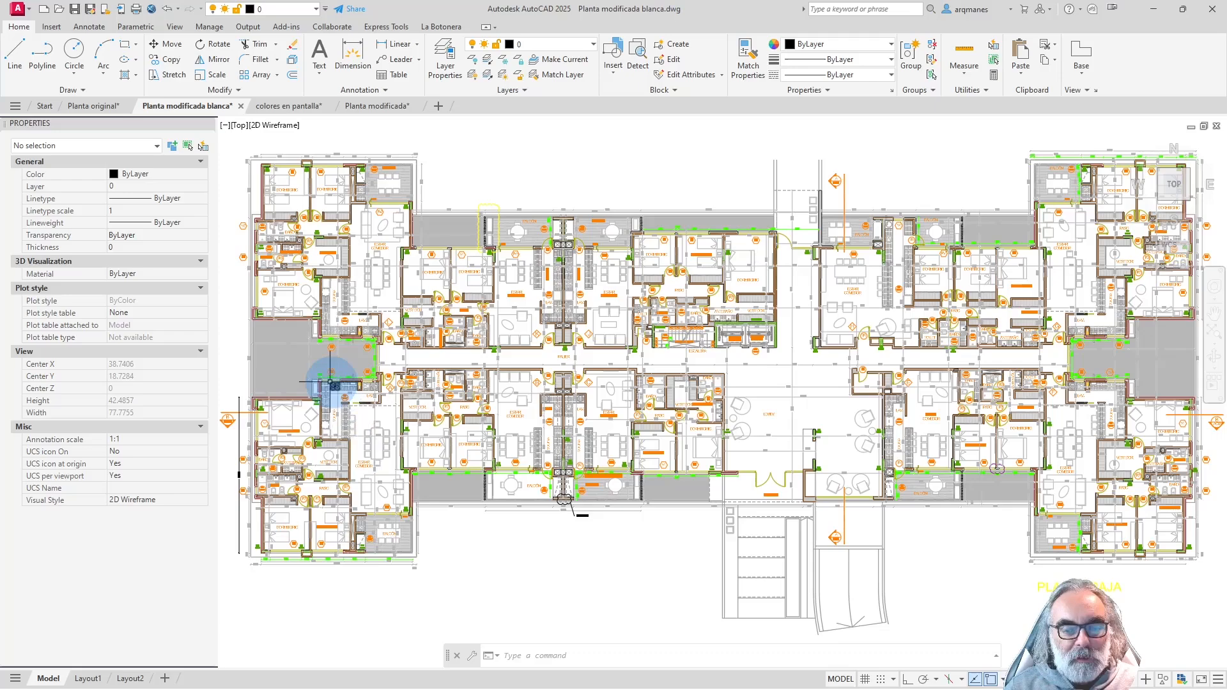
{"action": "scroll", "coordinate": [334, 410], "scroll_direction": "up", "scroll_amount": 6}
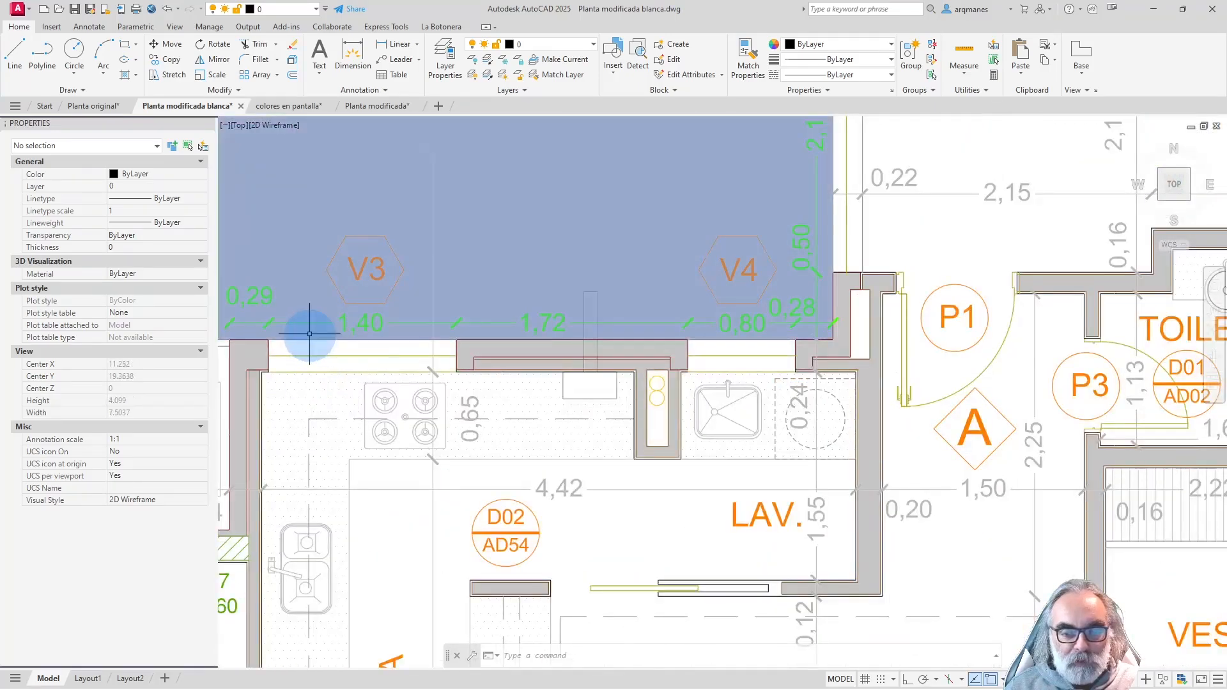
{"action": "left_click", "coordinate": [316, 323]}
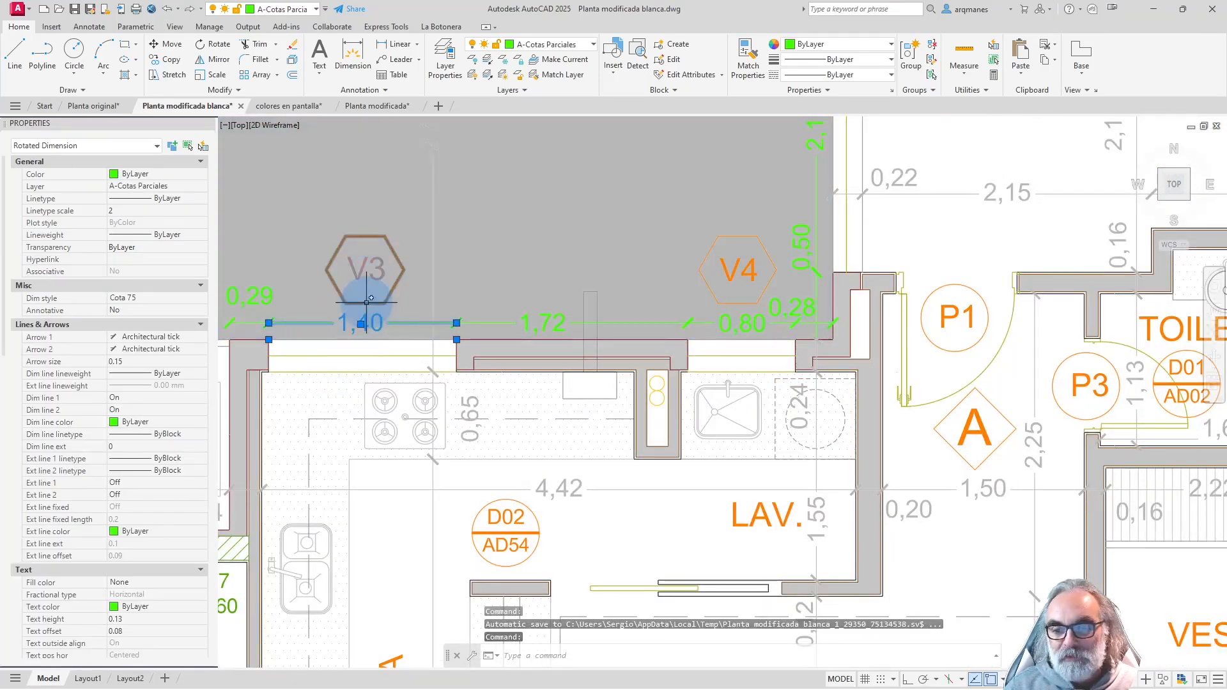
{"action": "key", "text": "Escape"}
{"action": "key", "text": "Escape"}
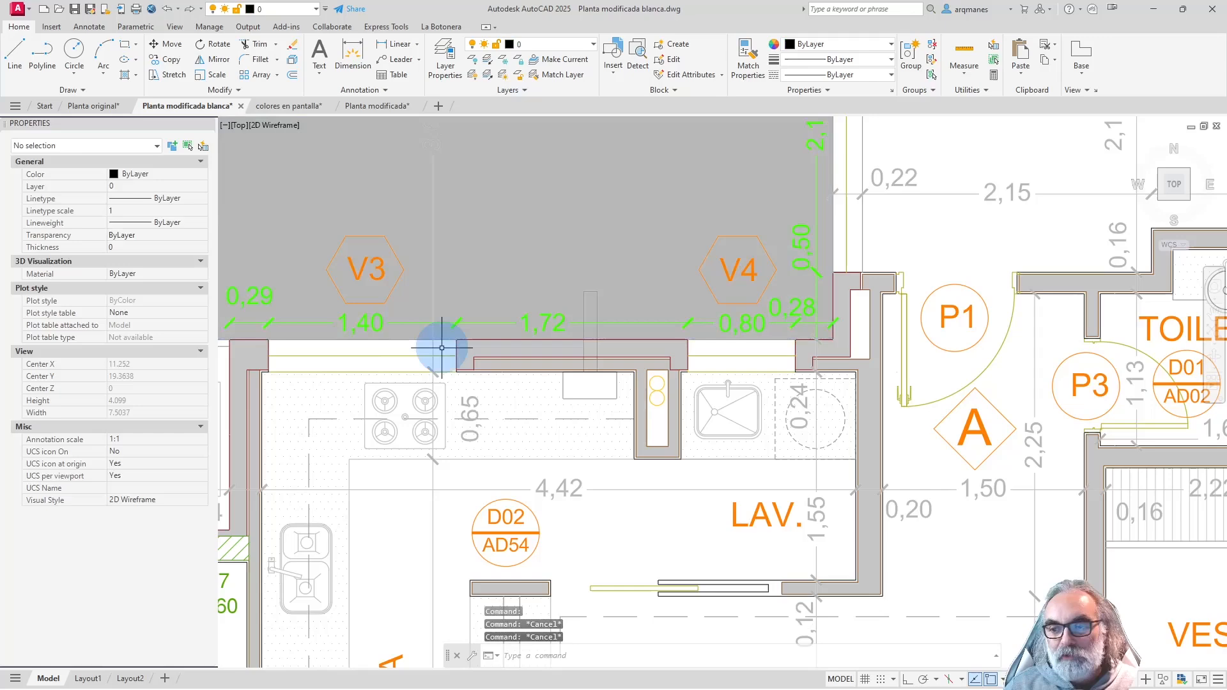
{"action": "scroll", "coordinate": [443, 348], "scroll_direction": "down", "scroll_amount": 1}
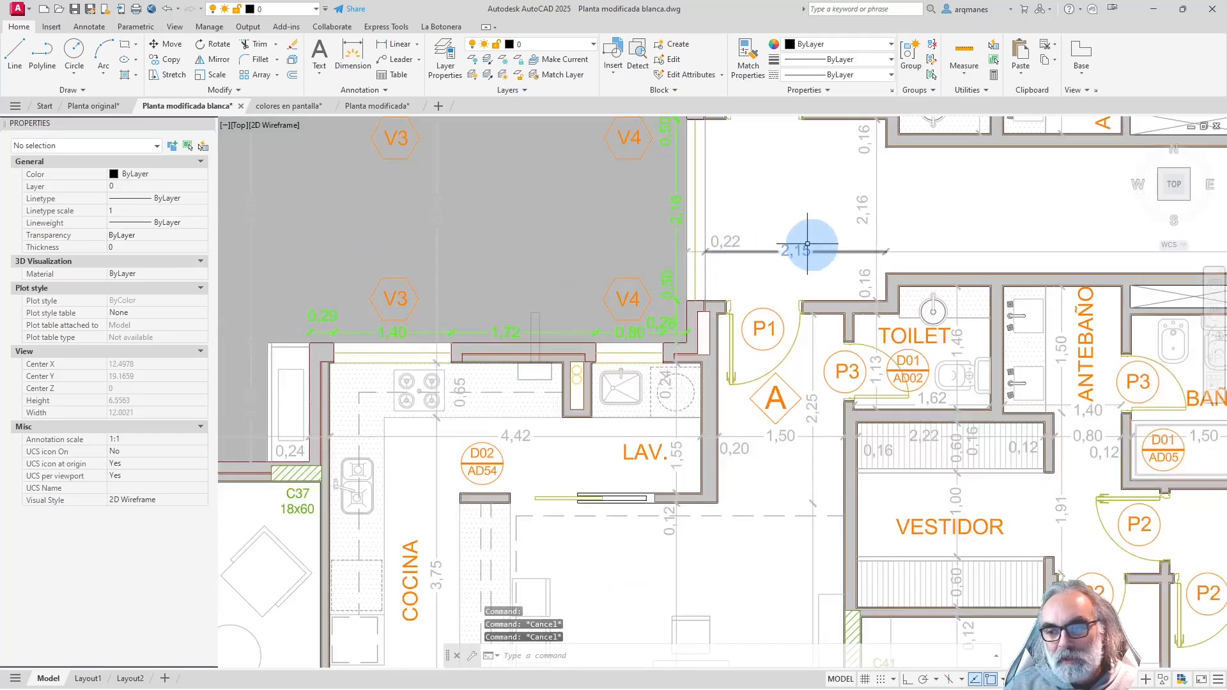
{"action": "left_click", "coordinate": [838, 252]}
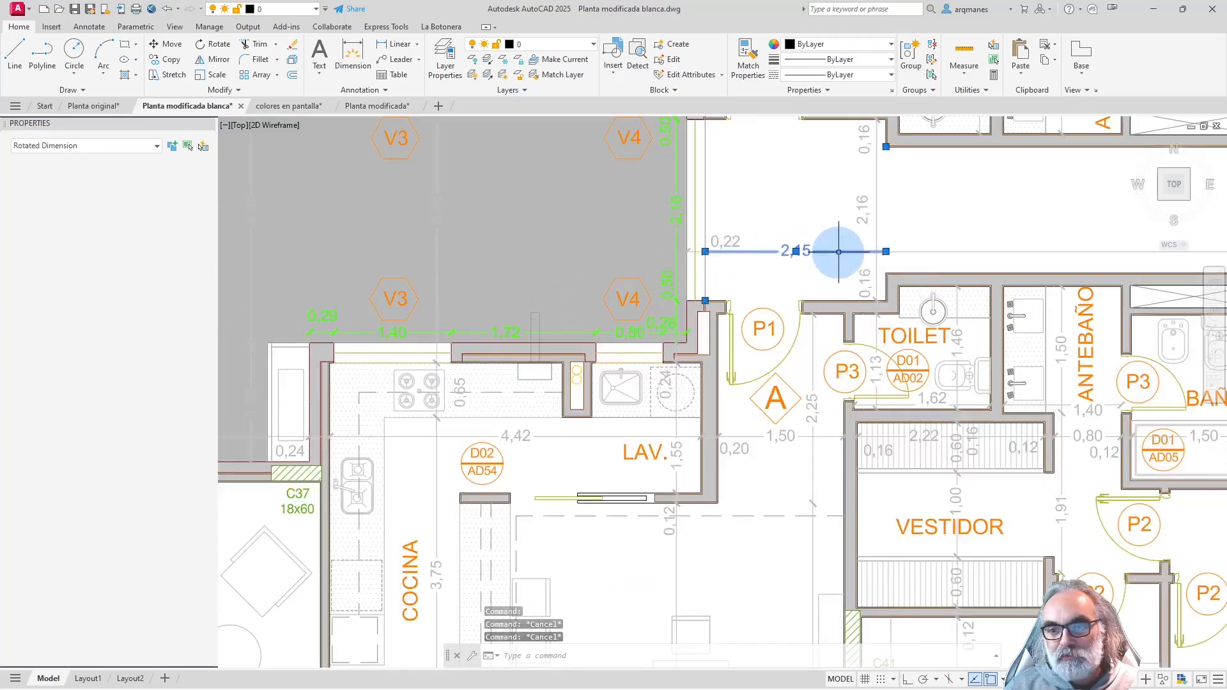
{"action": "key", "text": "Escape"}
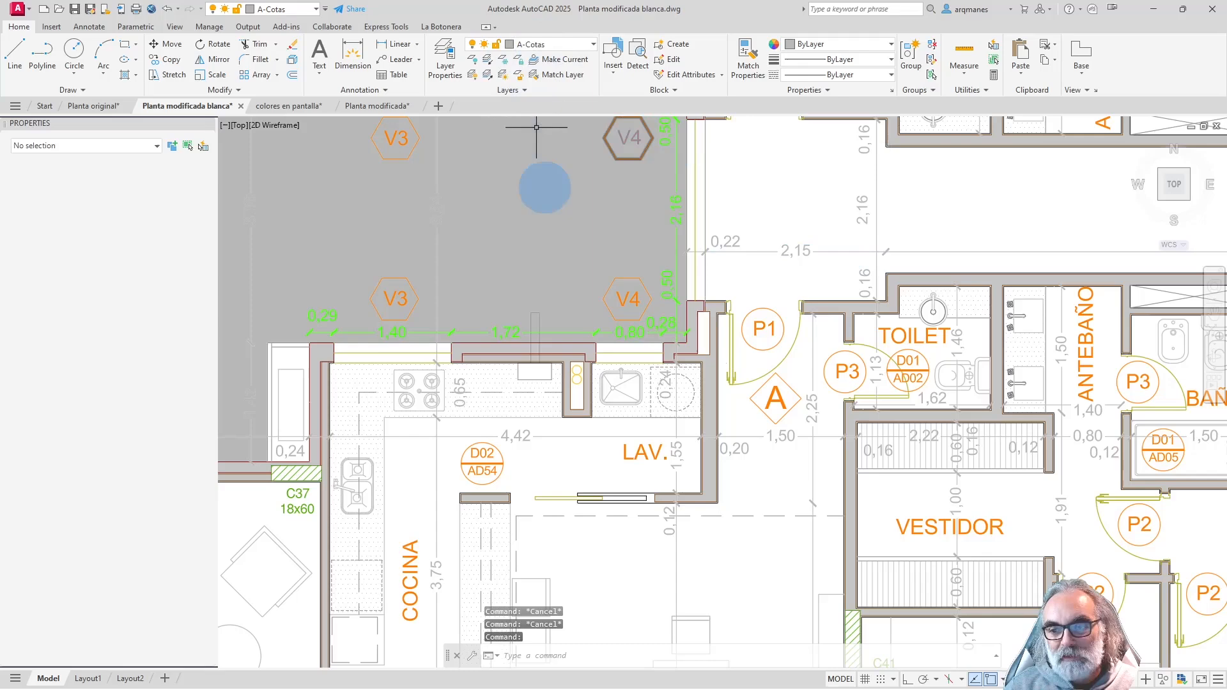
{"action": "key", "text": "Escape"}
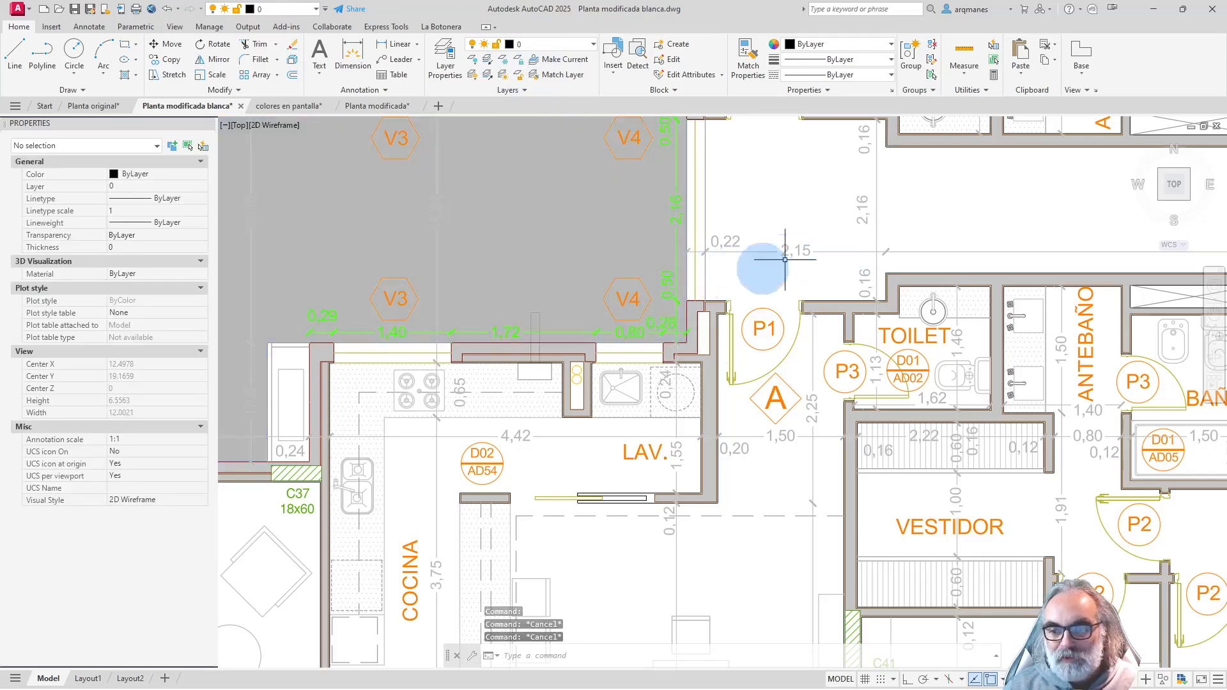
Set the colour of layer A-Cotas Parciales to index 254 and close the layer manager
{"action": "scroll", "coordinate": [465, 391], "scroll_direction": "down", "scroll_amount": 5}
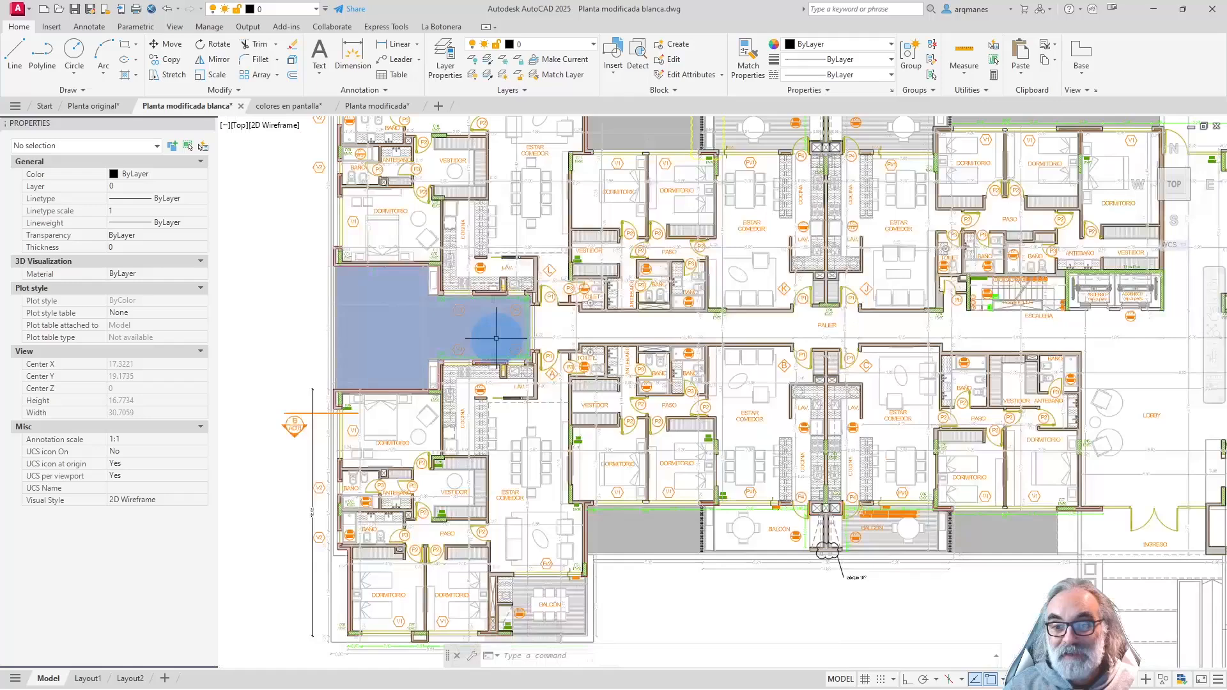
{"action": "left_click", "coordinate": [445, 59]}
{"action": "left_click", "coordinate": [489, 336]}
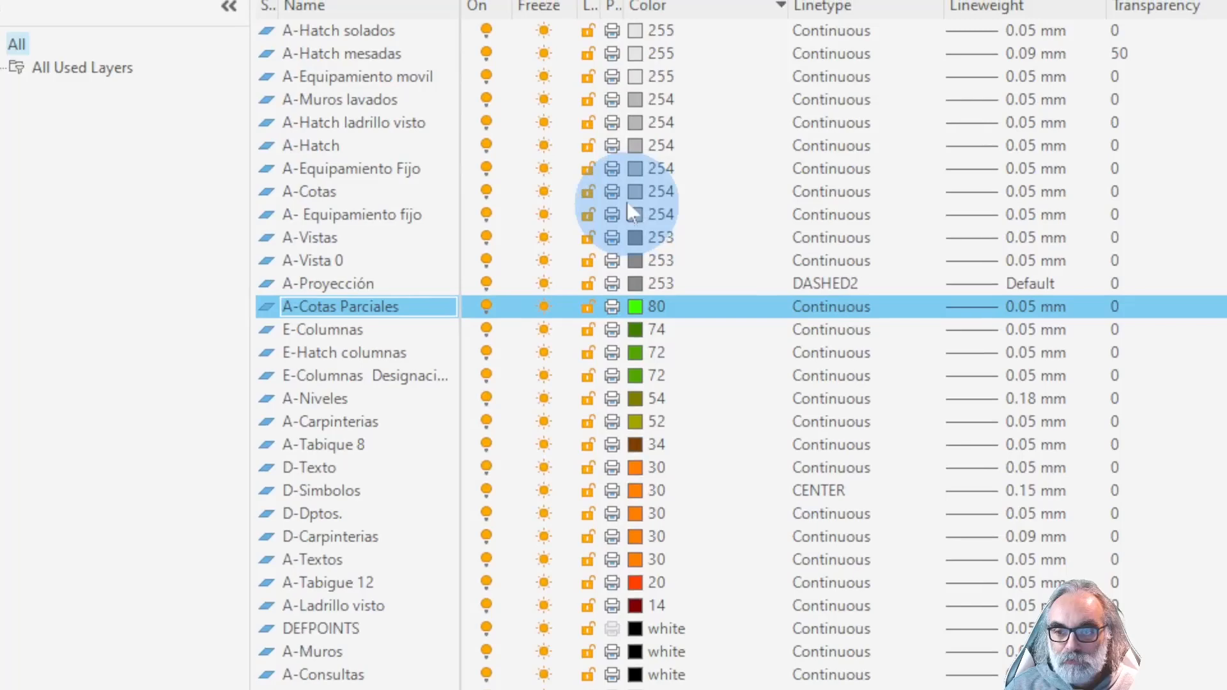
{"action": "left_click", "coordinate": [635, 308]}
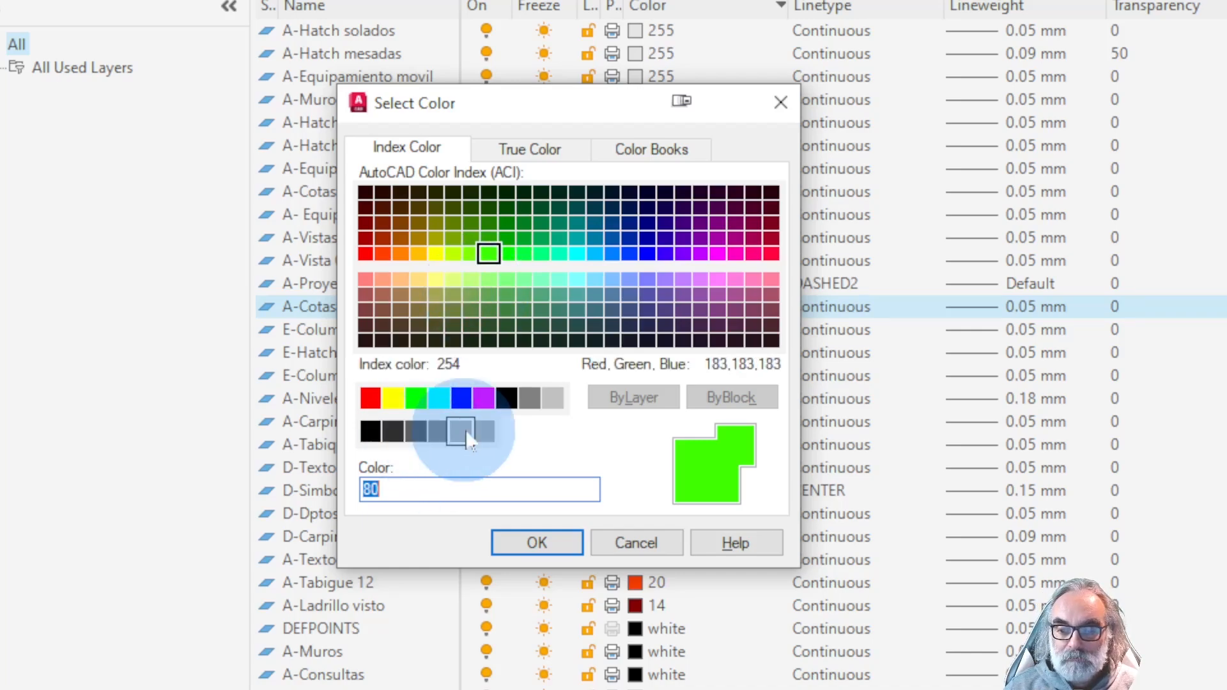
{"action": "left_click", "coordinate": [461, 431]}
{"action": "left_click", "coordinate": [540, 501]}
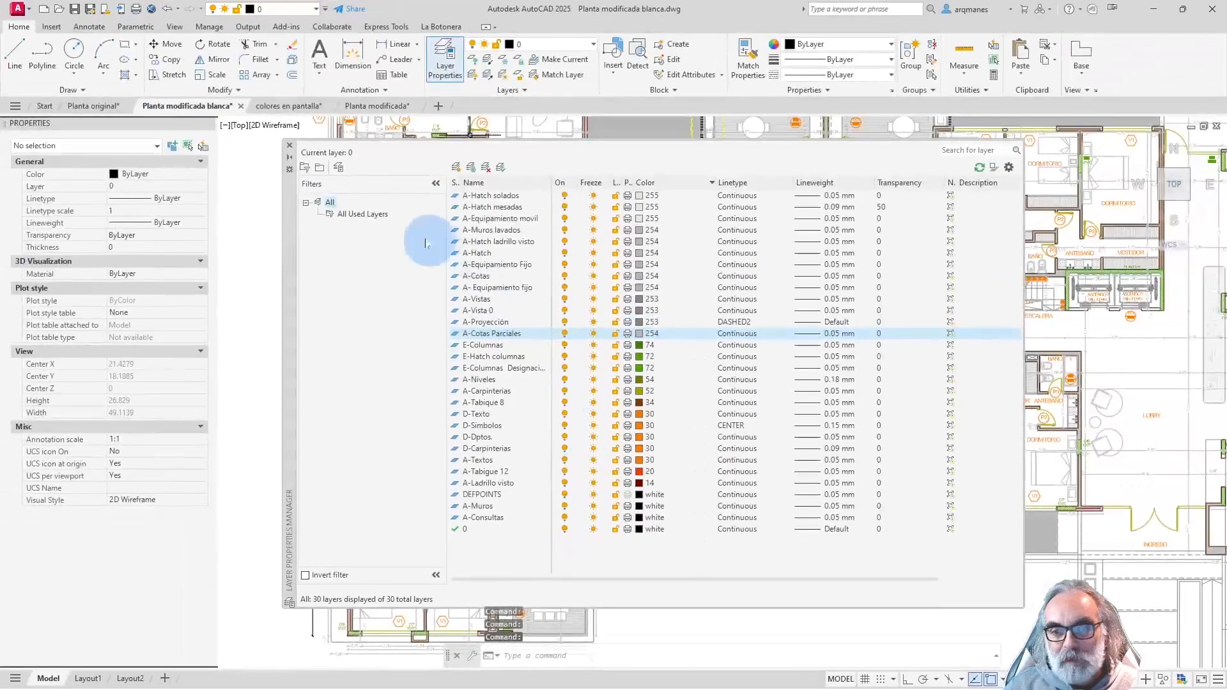
{"action": "left_click", "coordinate": [289, 145]}
Inspect the stair and elevator area and check which layer the green outline of the elevator shaft wall is on
{"action": "middle_click_drag", "start_coordinate": [409, 350], "coordinate": [369, 359]}
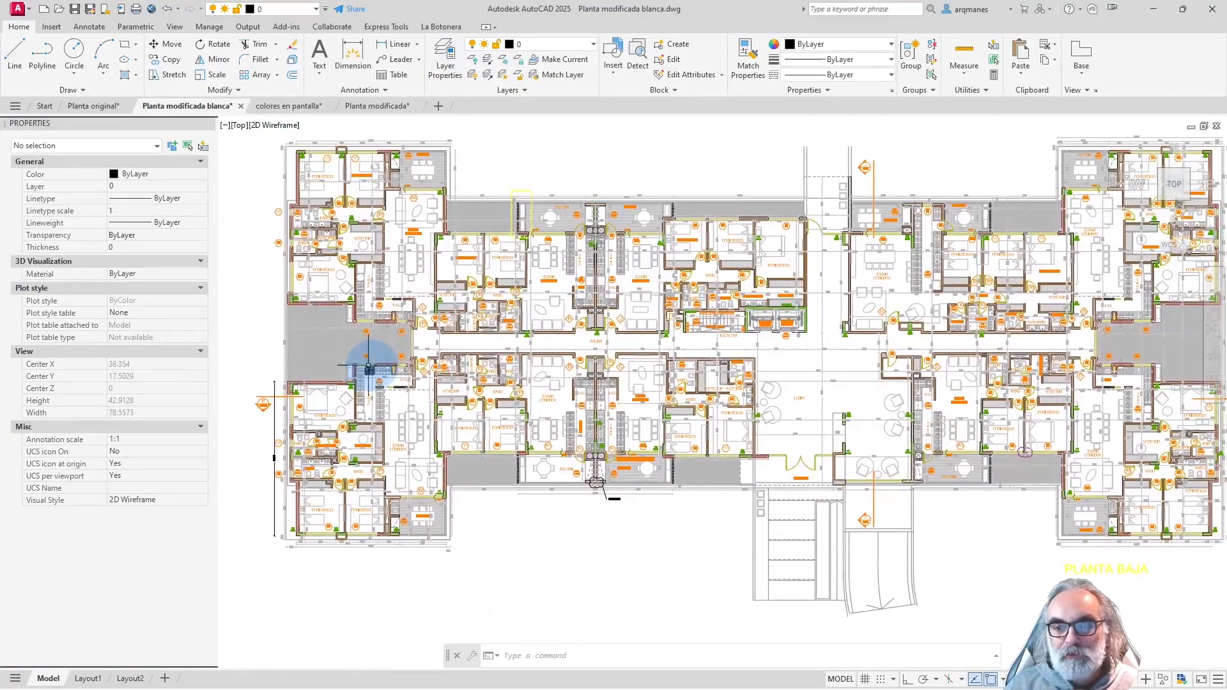
{"action": "mouse_move", "coordinate": [475, 358]}
{"action": "middle_mouse_down"}
{"action": "mouse_move", "coordinate": [451, 351]}
{"action": "mouse_move", "coordinate": [457, 365]}
{"action": "middle_mouse_up"}
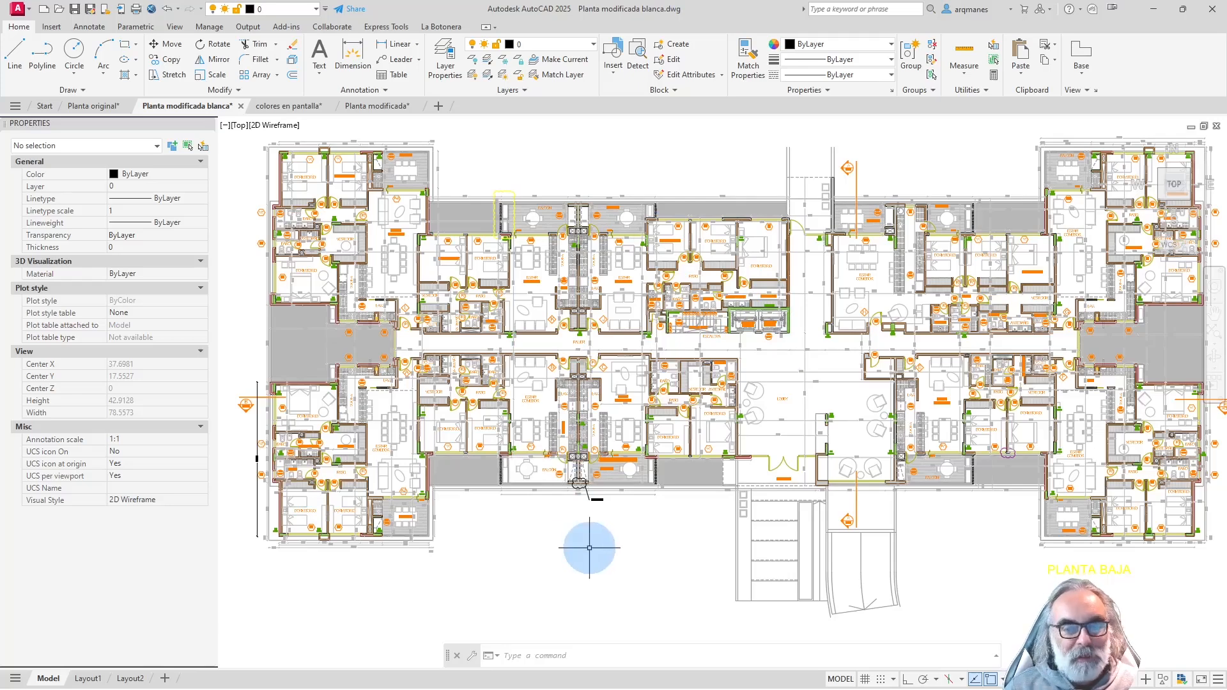
{"action": "middle_click_drag", "start_coordinate": [589, 548], "coordinate": [571, 565]}
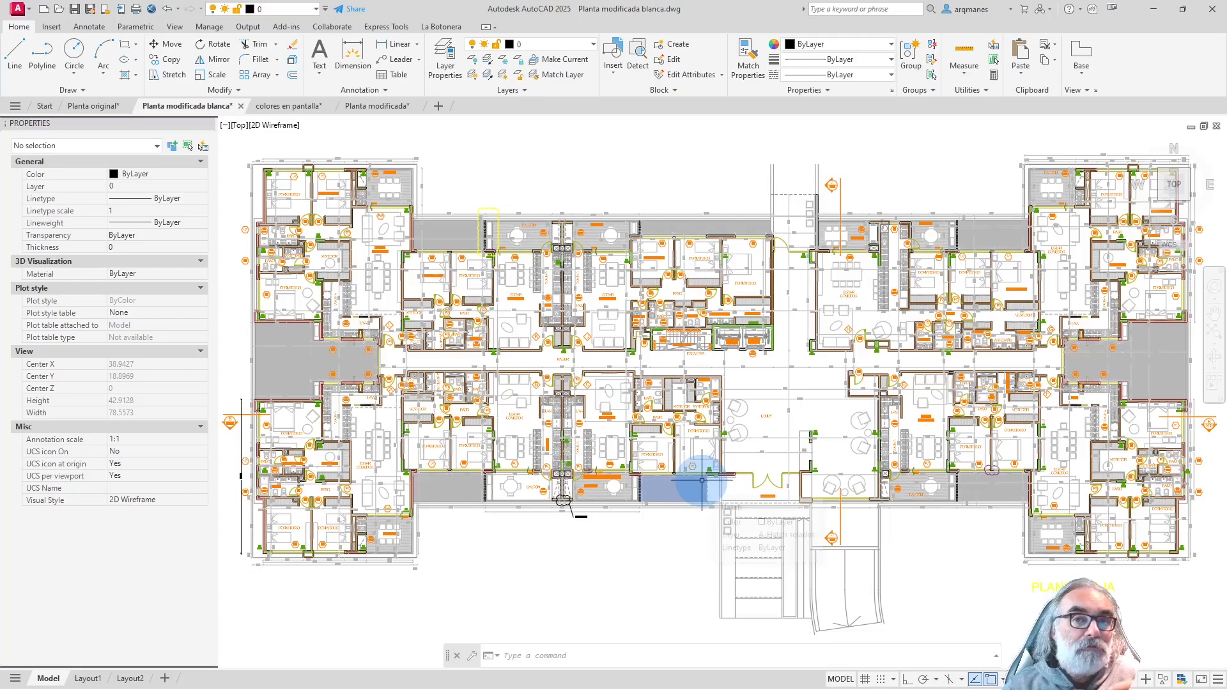
{"action": "mouse_move", "coordinate": [701, 479]}
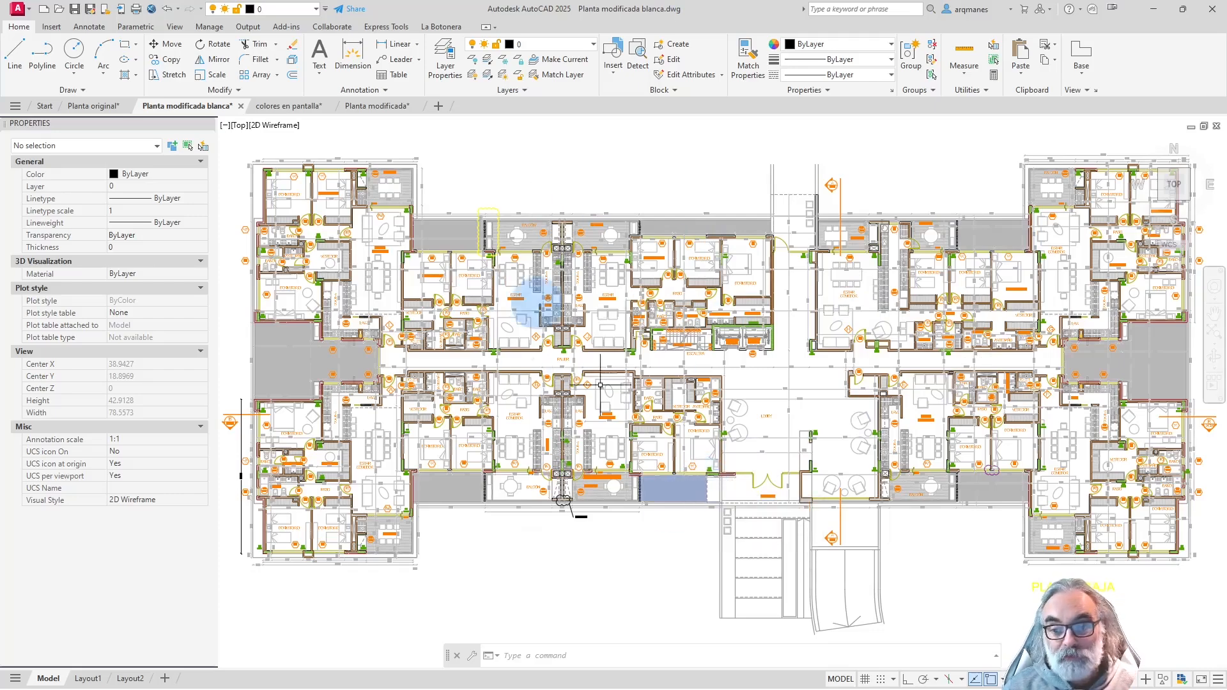
{"action": "scroll", "coordinate": [705, 331], "scroll_direction": "up", "scroll_amount": 10}
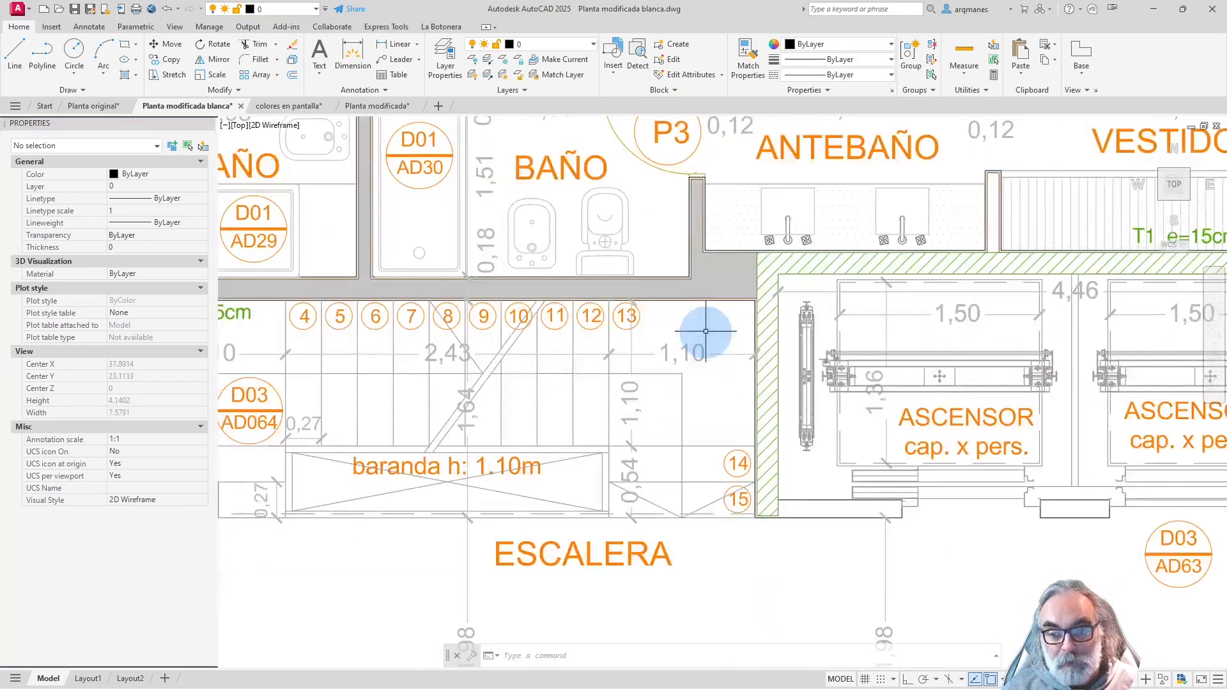
{"action": "scroll", "coordinate": [705, 331], "scroll_direction": "down", "scroll_amount": 2}
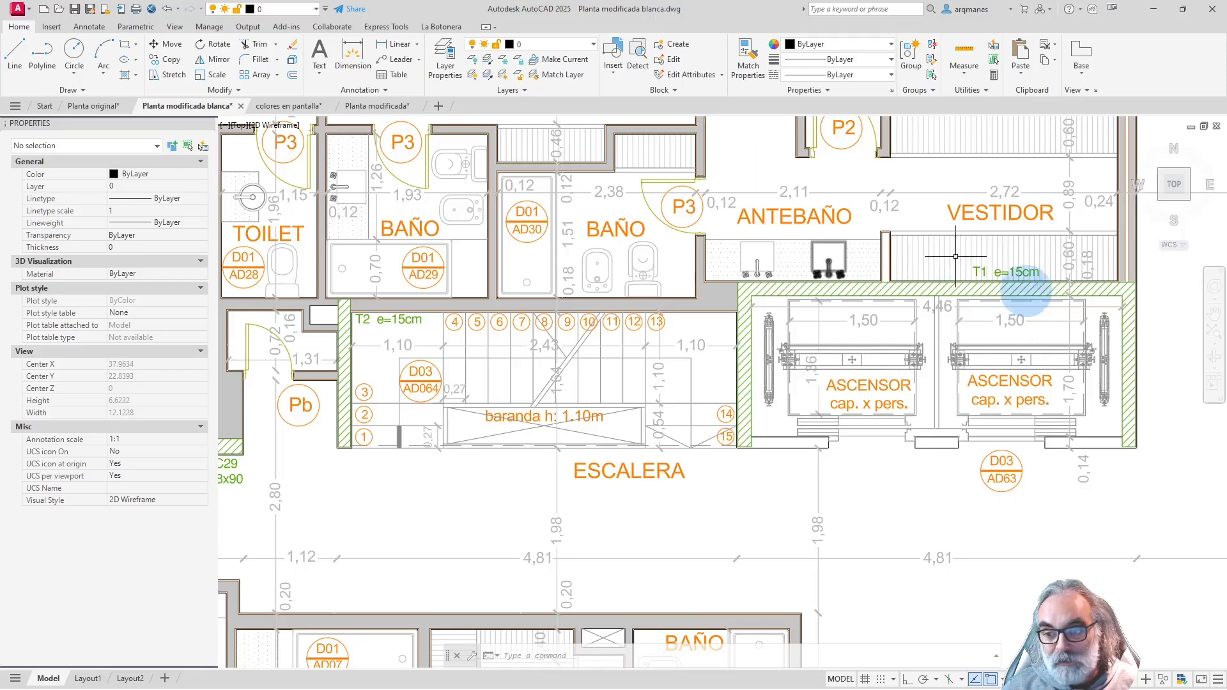
{"action": "left_click", "coordinate": [504, 535]}
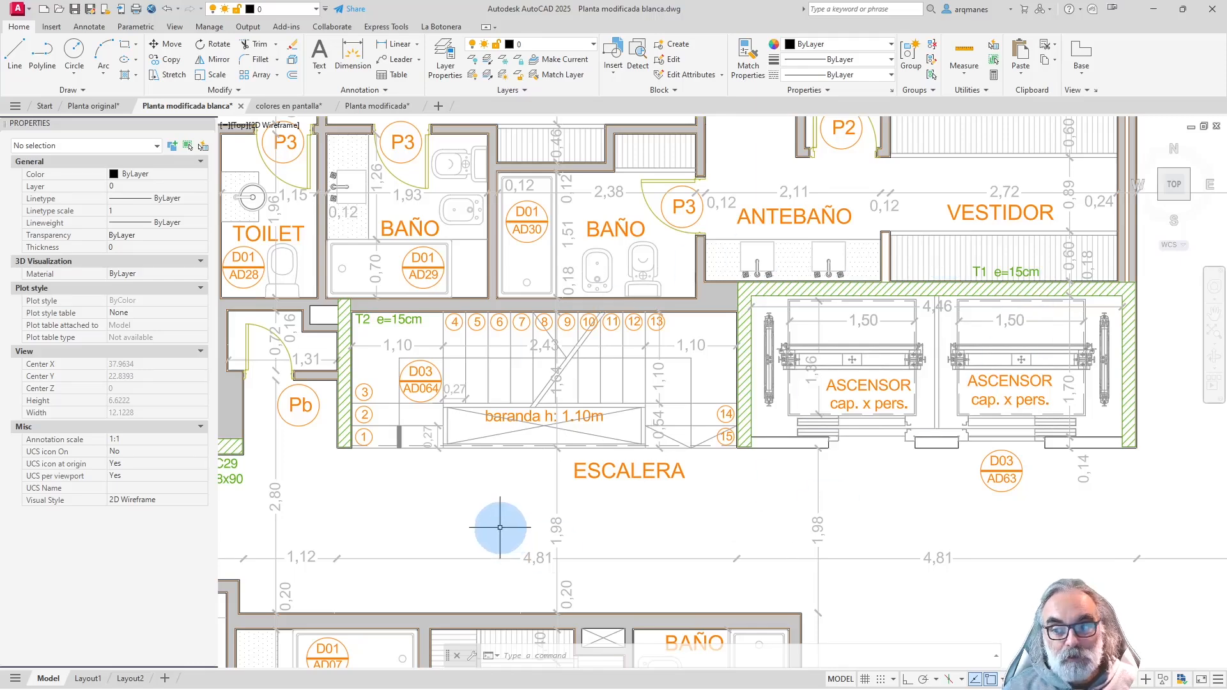
{"action": "scroll", "coordinate": [1142, 297], "scroll_direction": "up", "scroll_amount": 2}
{"action": "scroll", "coordinate": [1142, 297], "scroll_direction": "up", "scroll_amount": 4}
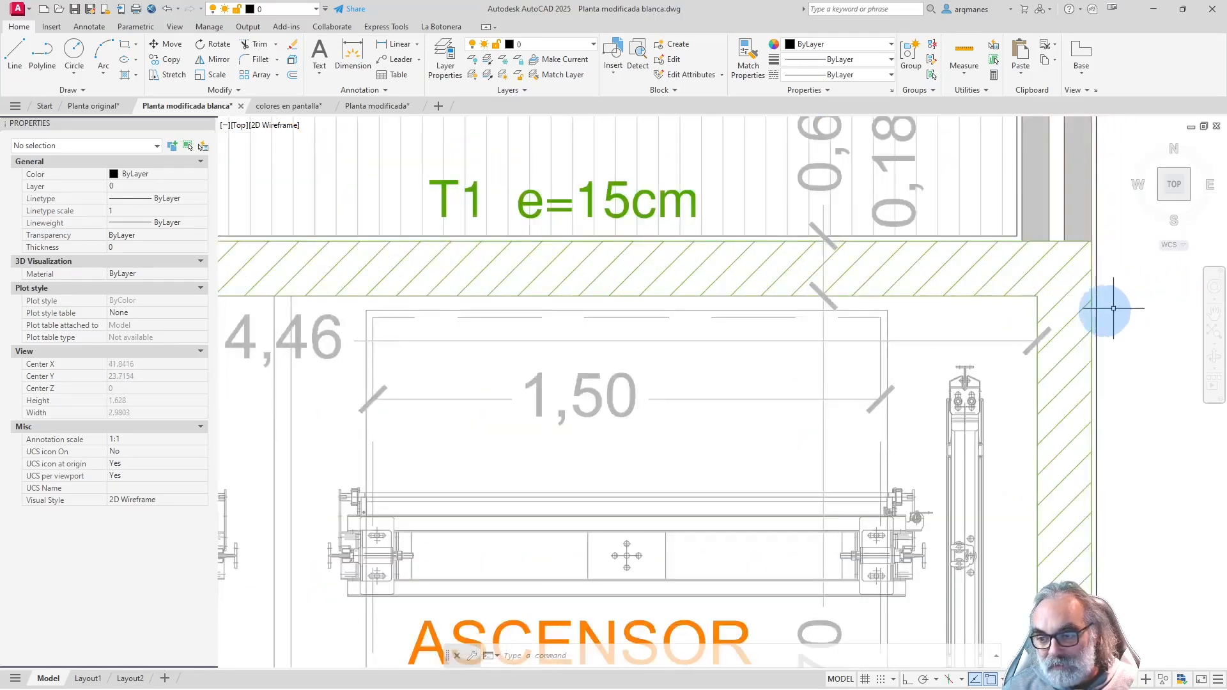
{"action": "left_click", "coordinate": [1037, 304]}
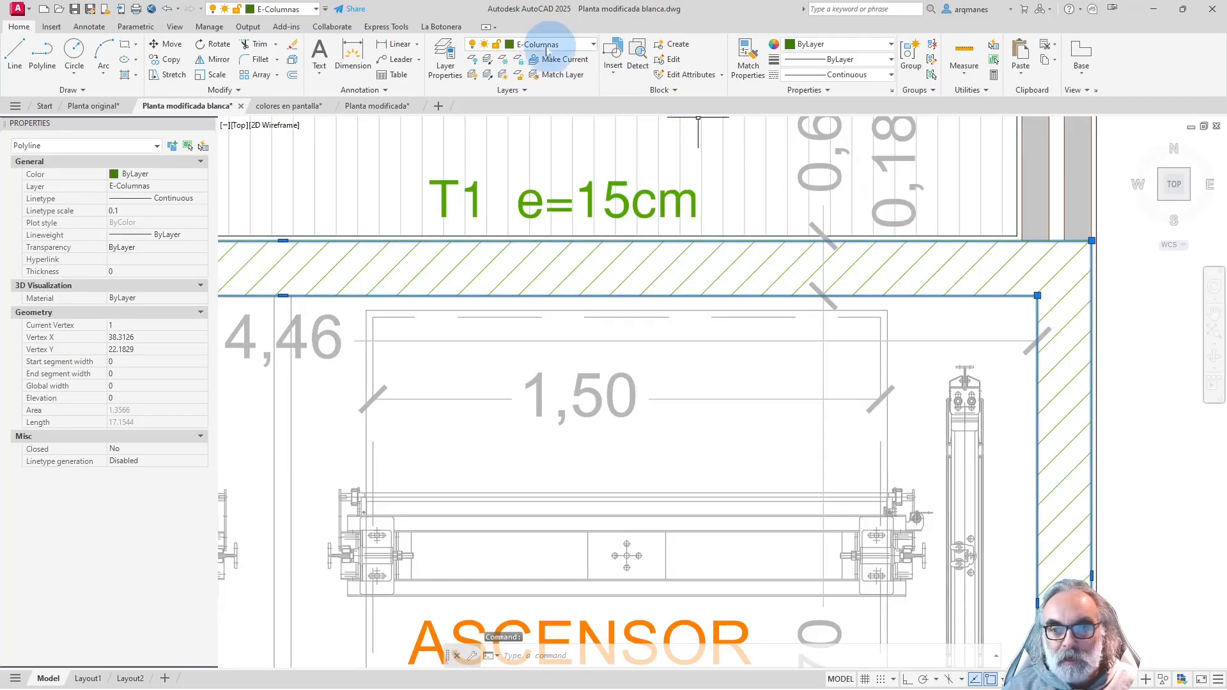
{"action": "key", "text": "Escape"}
Set the colour of layer E-Columnas to index 104 and close the layer manager
{"action": "middle_click", "coordinate": [657, 394]}
{"action": "middle_click", "coordinate": [657, 394]}
{"action": "middle_click_drag", "start_coordinate": [657, 393], "coordinate": [647, 416]}
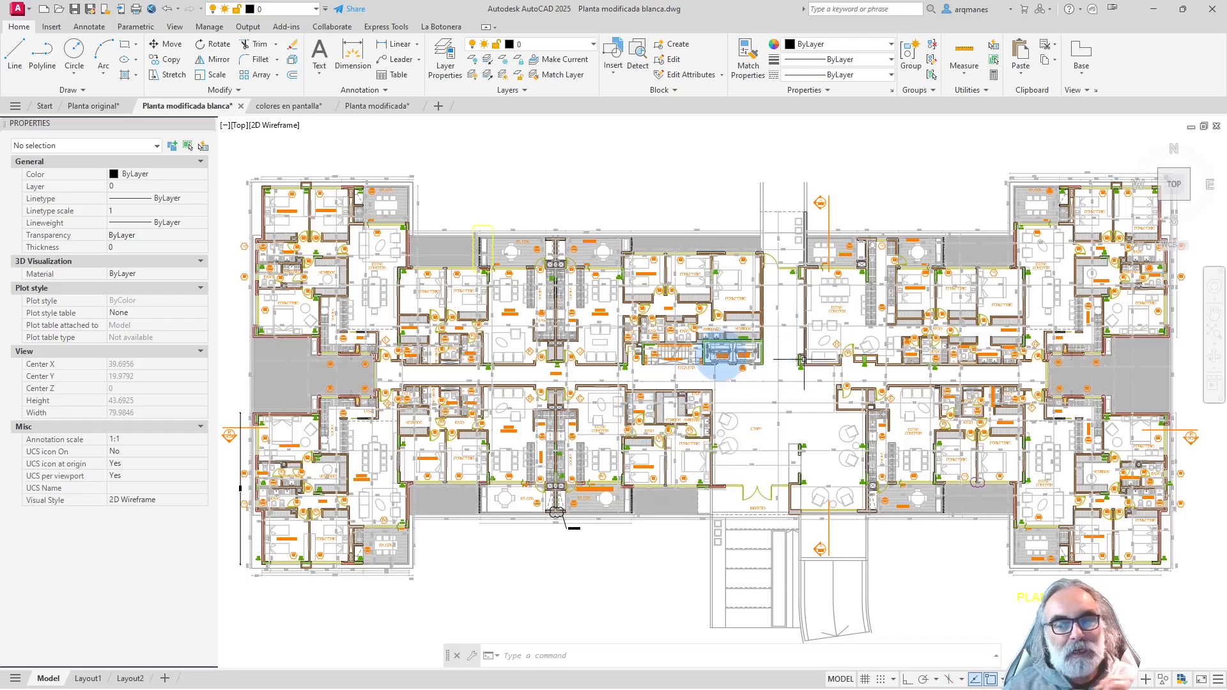
{"action": "scroll", "coordinate": [761, 348], "scroll_direction": "up", "scroll_amount": 10}
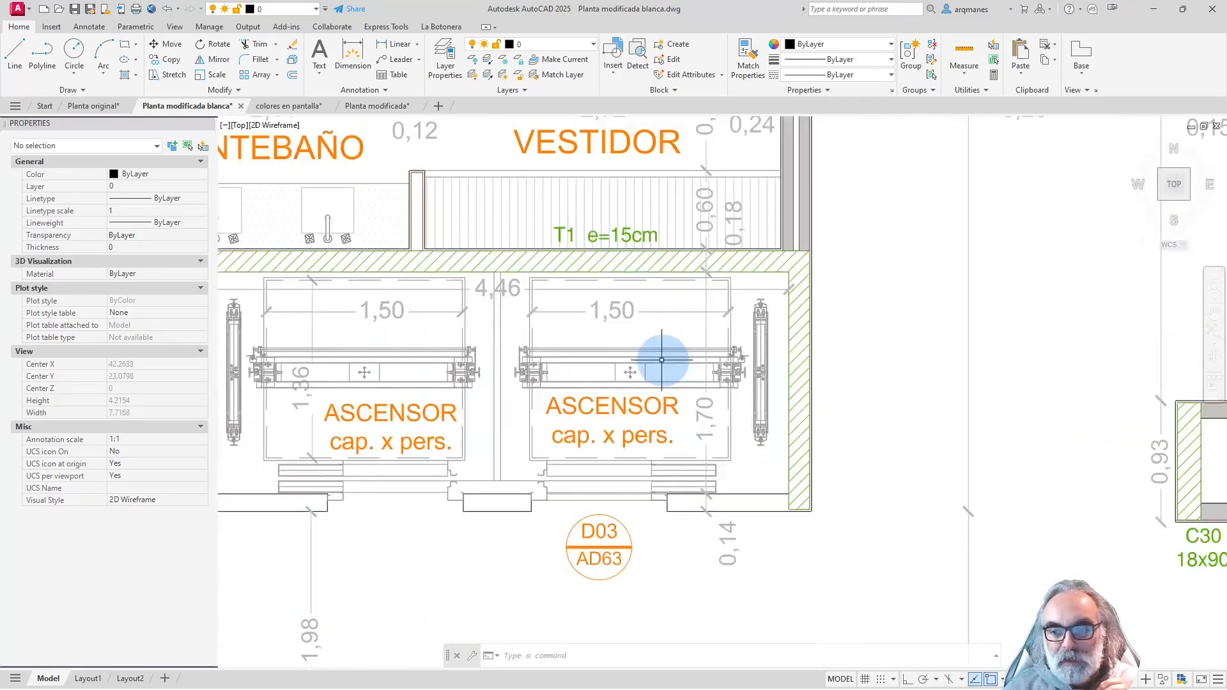
{"action": "scroll", "coordinate": [711, 357], "scroll_direction": "down", "scroll_amount": 9}
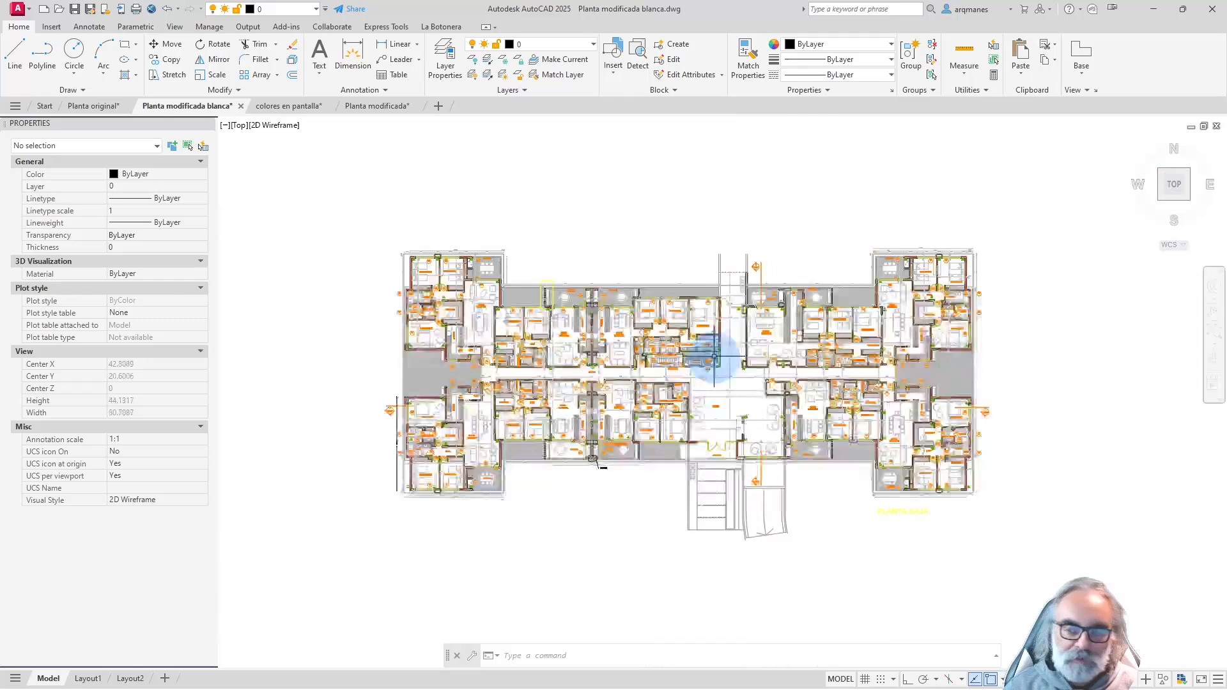
{"action": "scroll", "coordinate": [712, 358], "scroll_direction": "up", "scroll_amount": 2}
{"action": "middle_click_drag", "start_coordinate": [712, 357], "coordinate": [731, 352]}
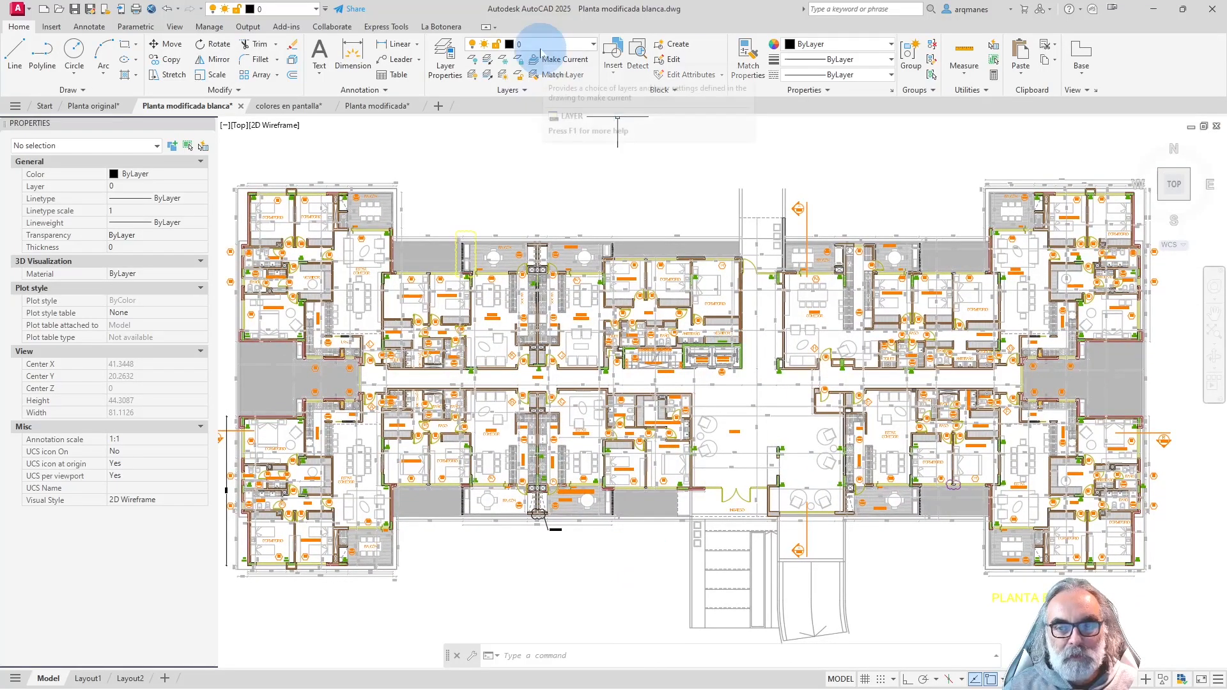
{"action": "left_click", "coordinate": [461, 58]}
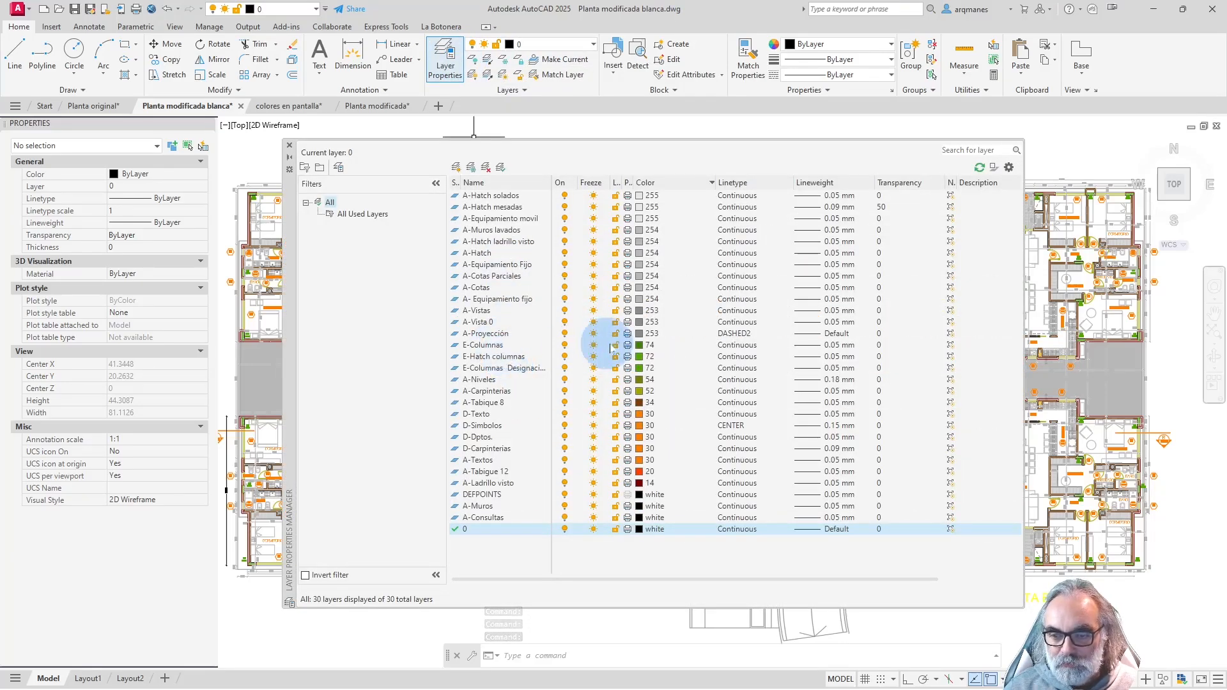
{"action": "left_click", "coordinate": [639, 345]}
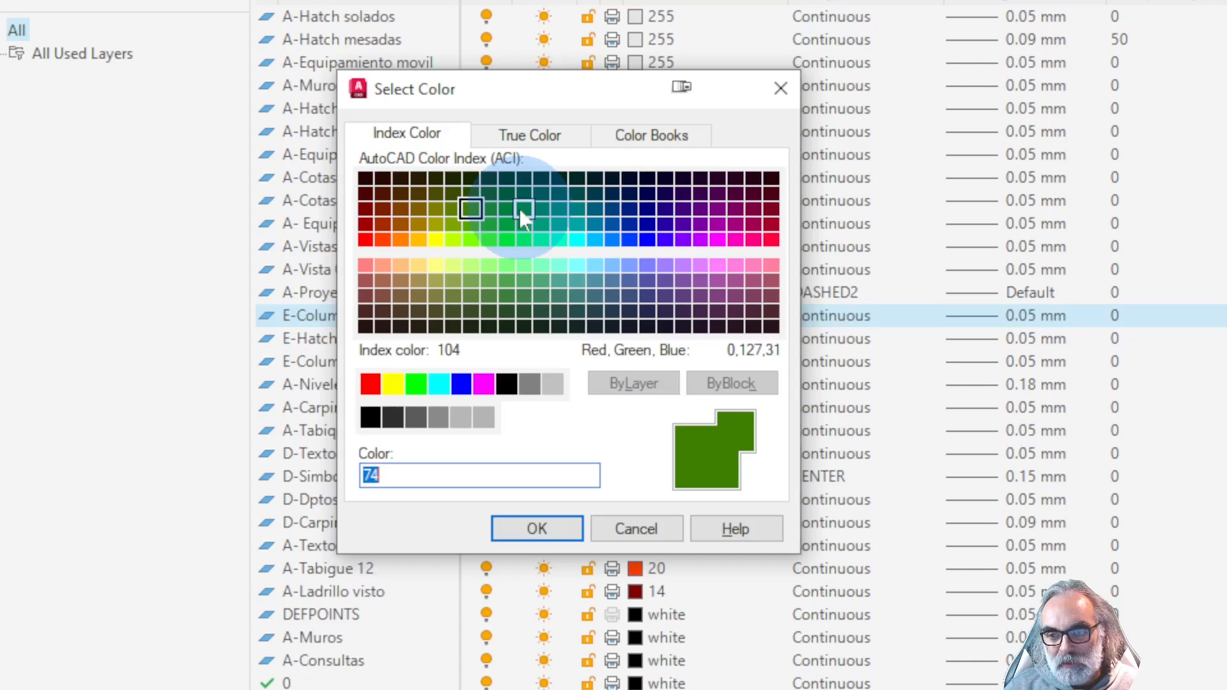
{"action": "left_click", "coordinate": [524, 210]}
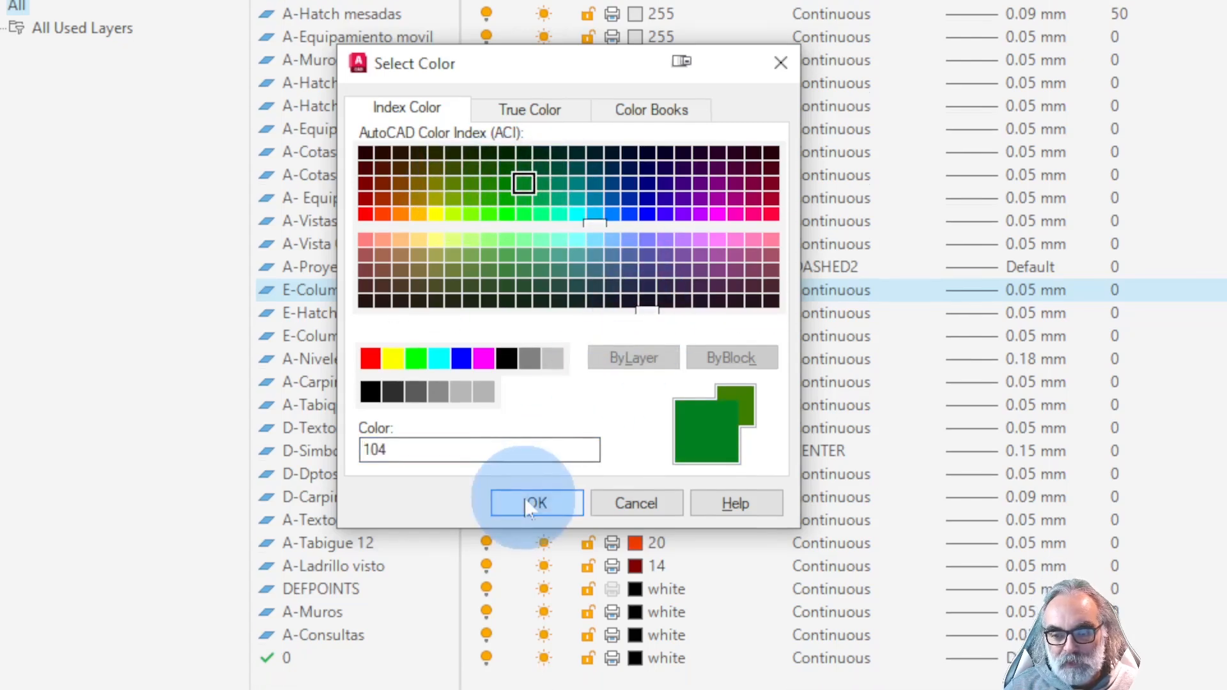
{"action": "left_click", "coordinate": [531, 529]}
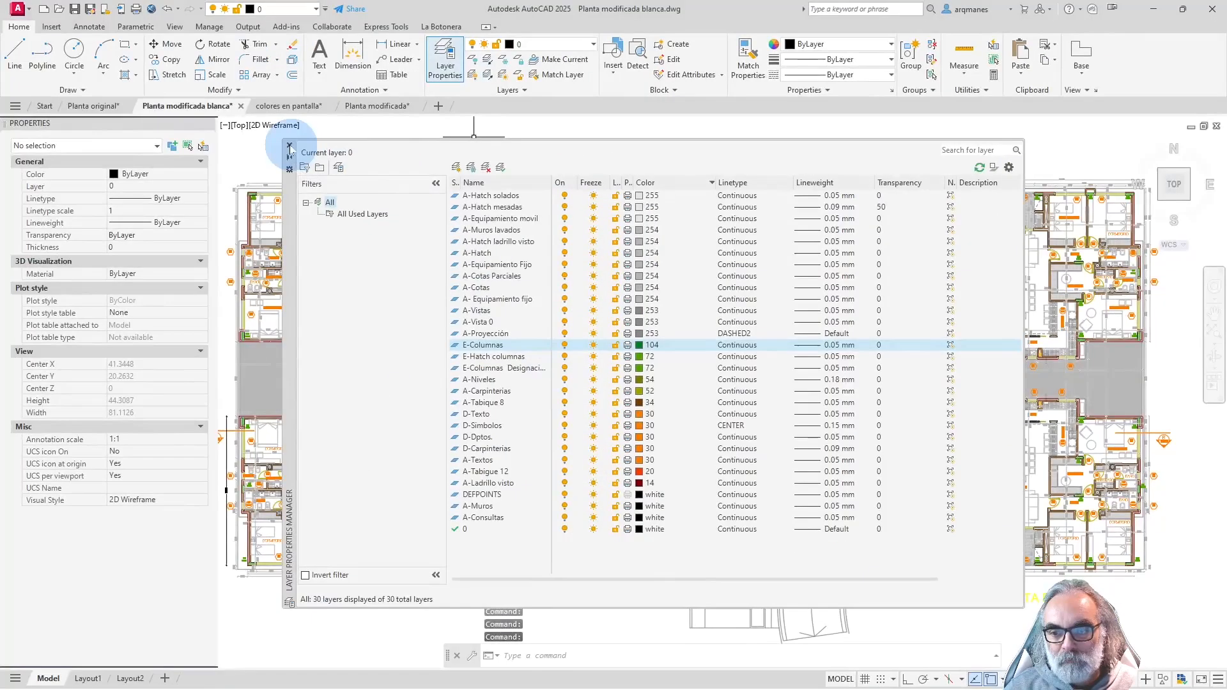
{"action": "left_click", "coordinate": [293, 144]}
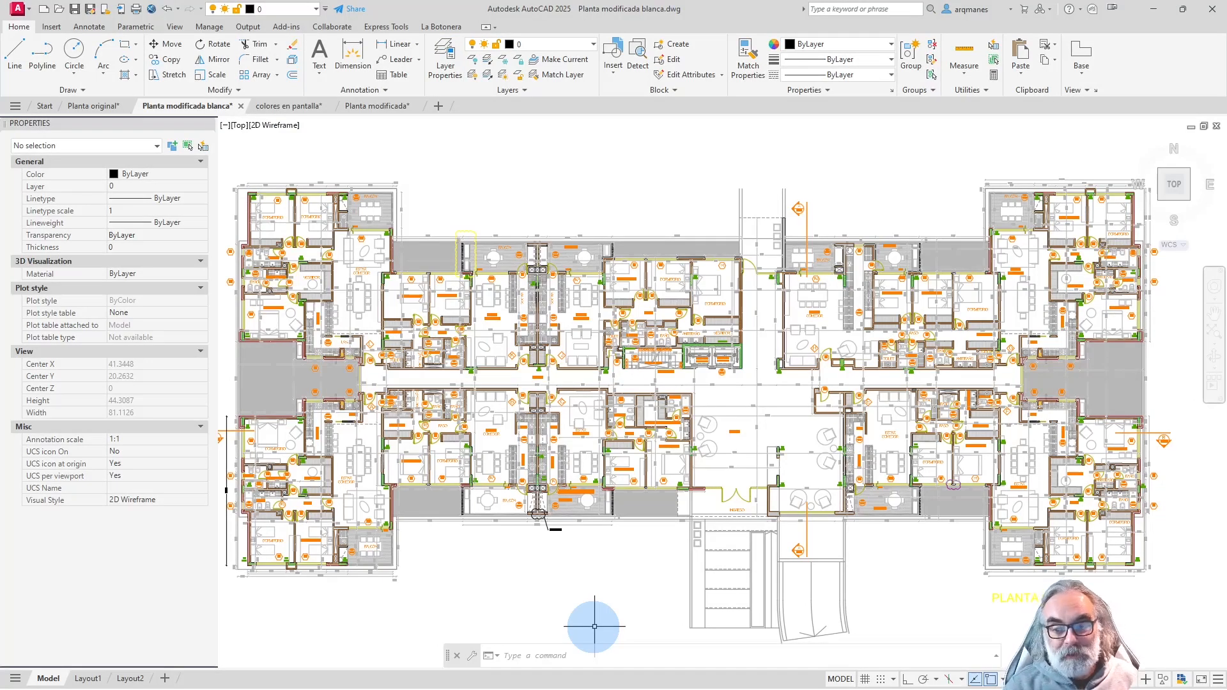
Set the colour of the yellow revision cloud at the upper balconies to ByLayer and clear the selection
{"action": "left_click", "coordinate": [457, 232]}
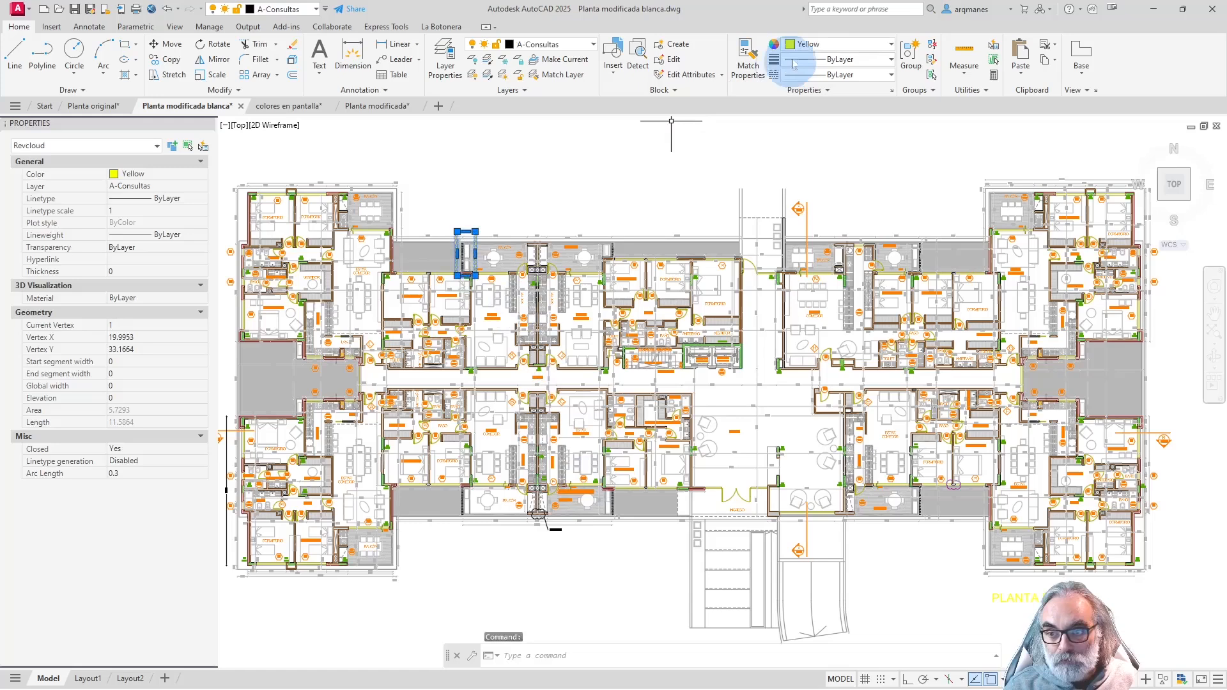
{"action": "left_click", "coordinate": [844, 46]}
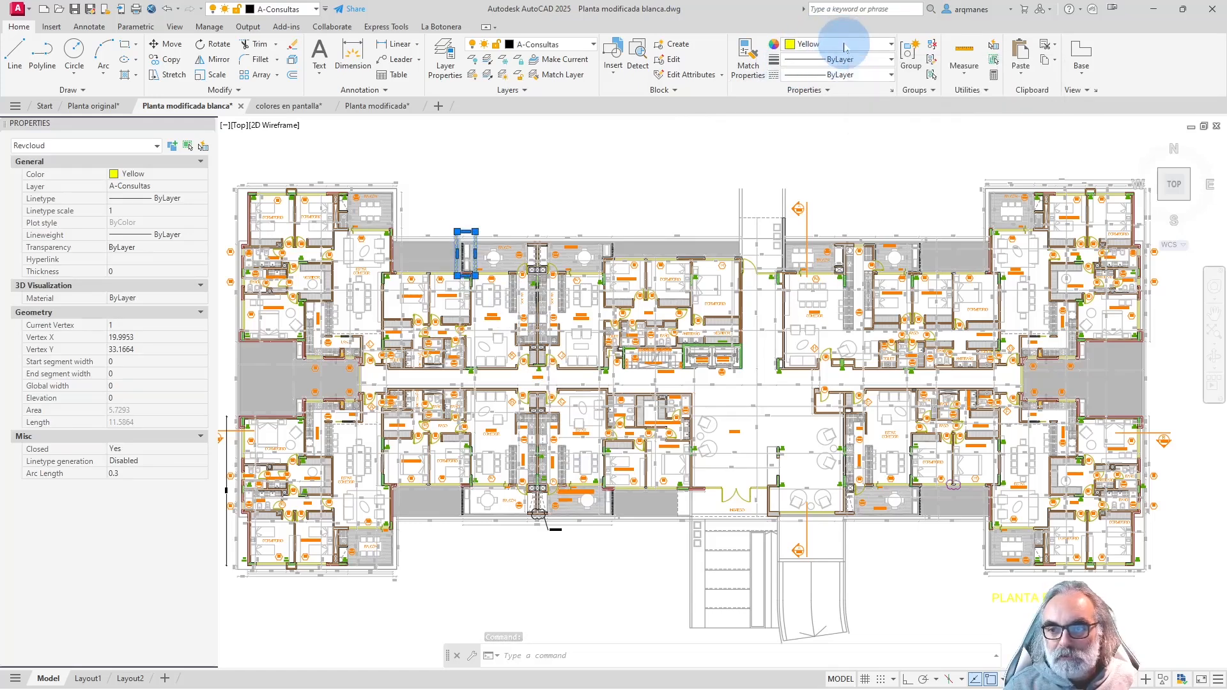
{"action": "left_click", "coordinate": [818, 58]}
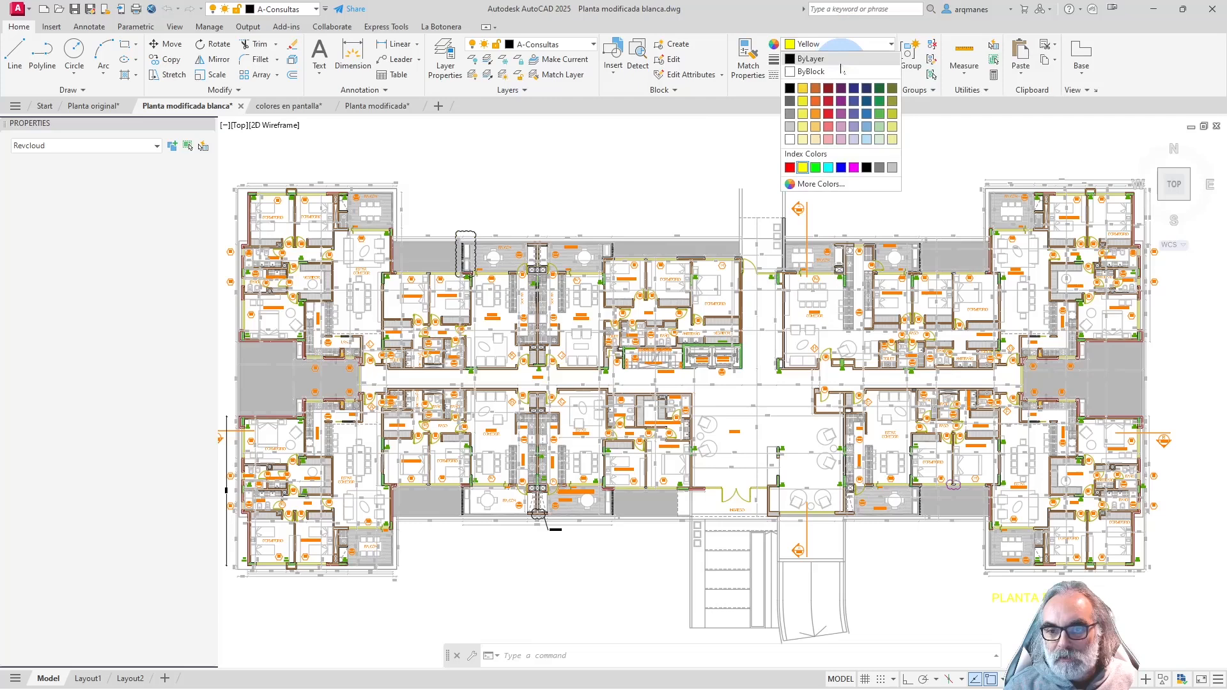
{"action": "key", "text": "Escape"}
{"action": "key", "text": "Escape"}
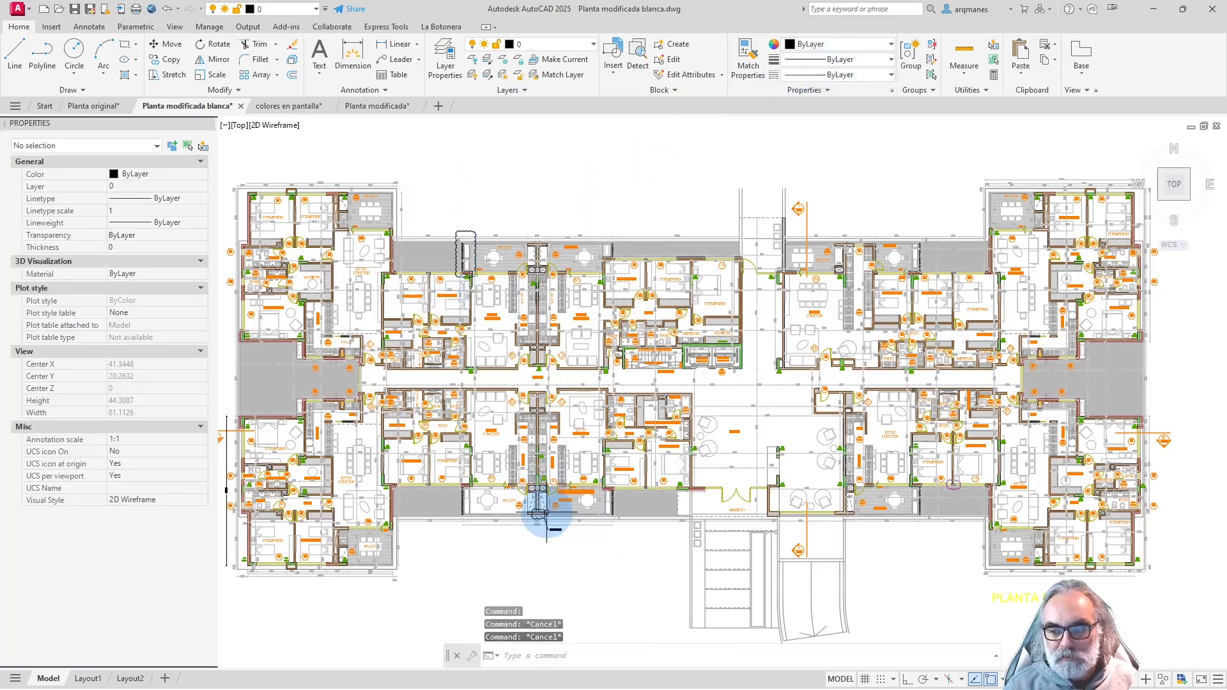
Set the colour of layers D-Texto, D-Simbolos, D-Dptos., D-Carpinterias and A-Textos together to index 31 and close the layer manager
{"action": "mouse_move", "coordinate": [546, 516]}
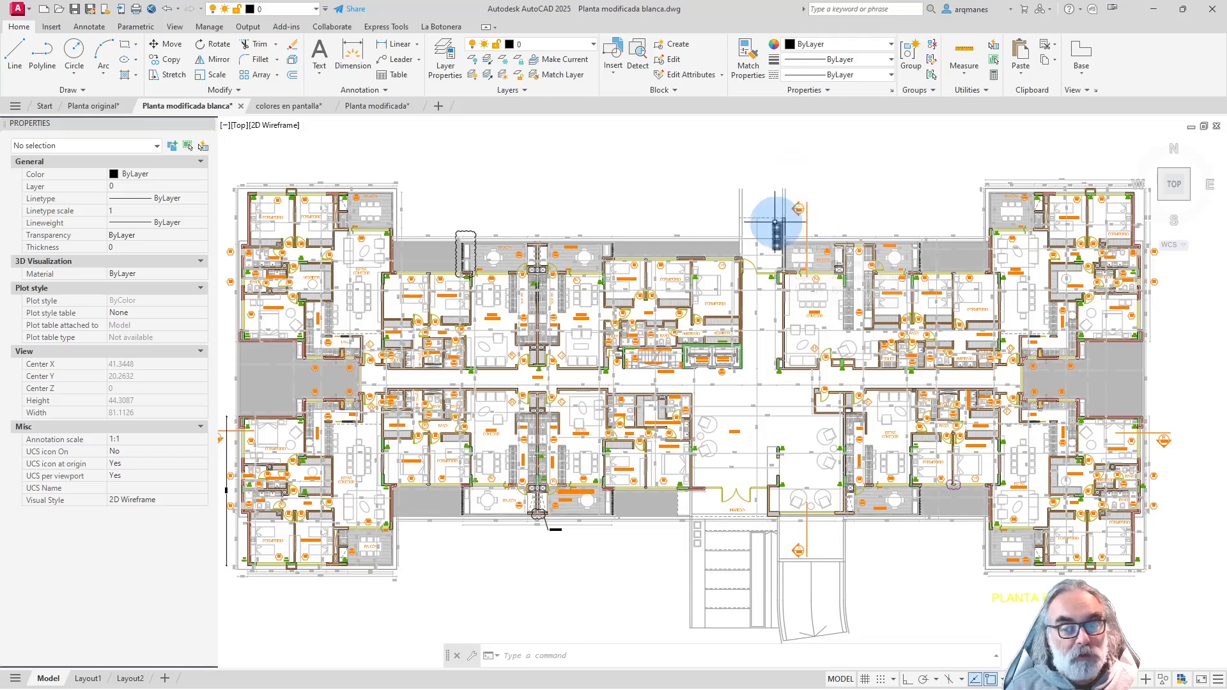
{"action": "left_click", "coordinate": [456, 75]}
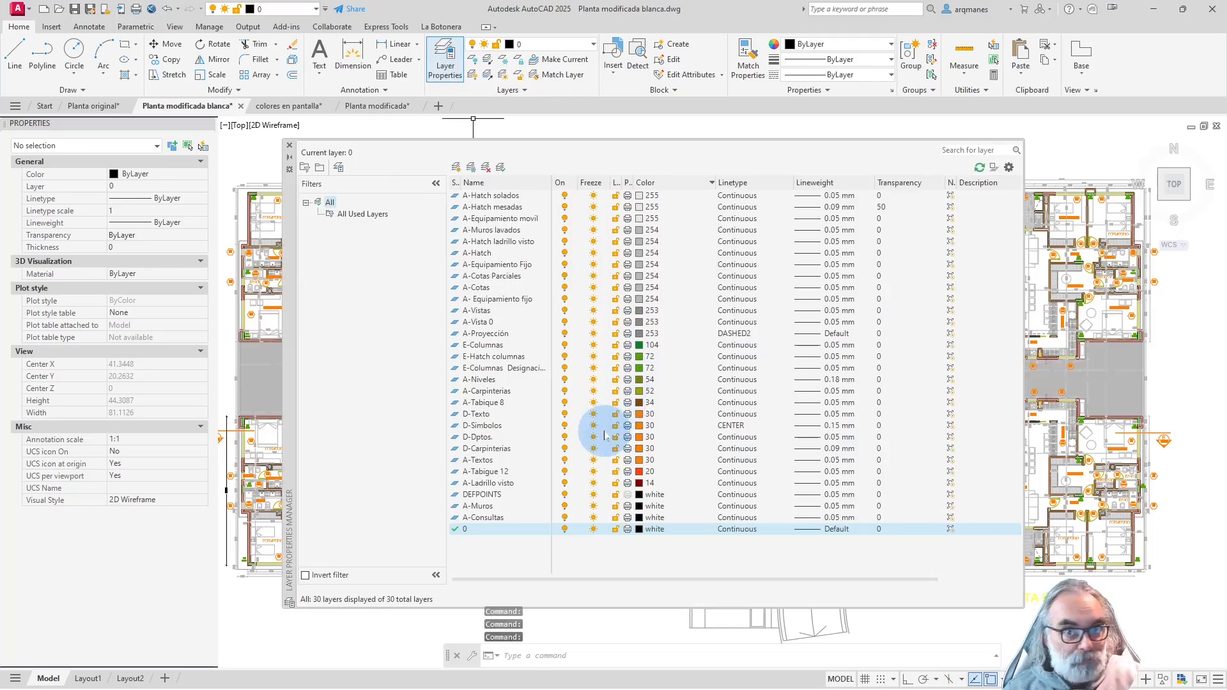
{"action": "left_click", "coordinate": [503, 414]}
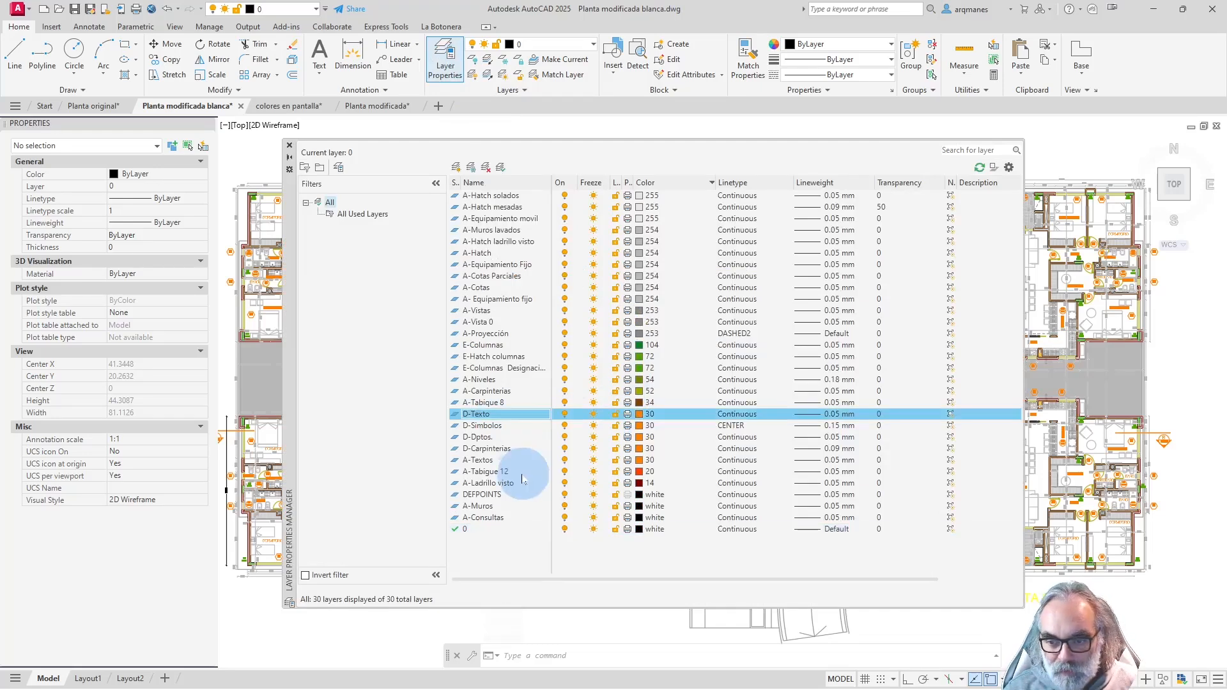
{"action": "left_click", "coordinate": [488, 460], "text": "shift"}
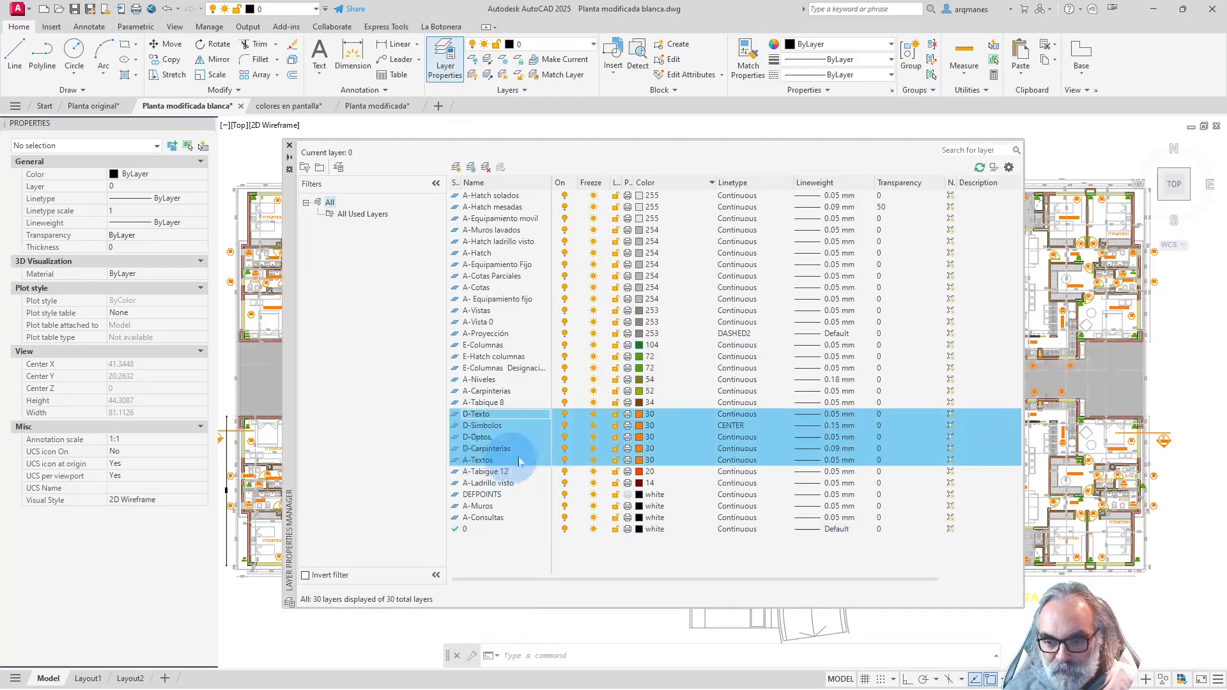
{"action": "left_click", "coordinate": [639, 416]}
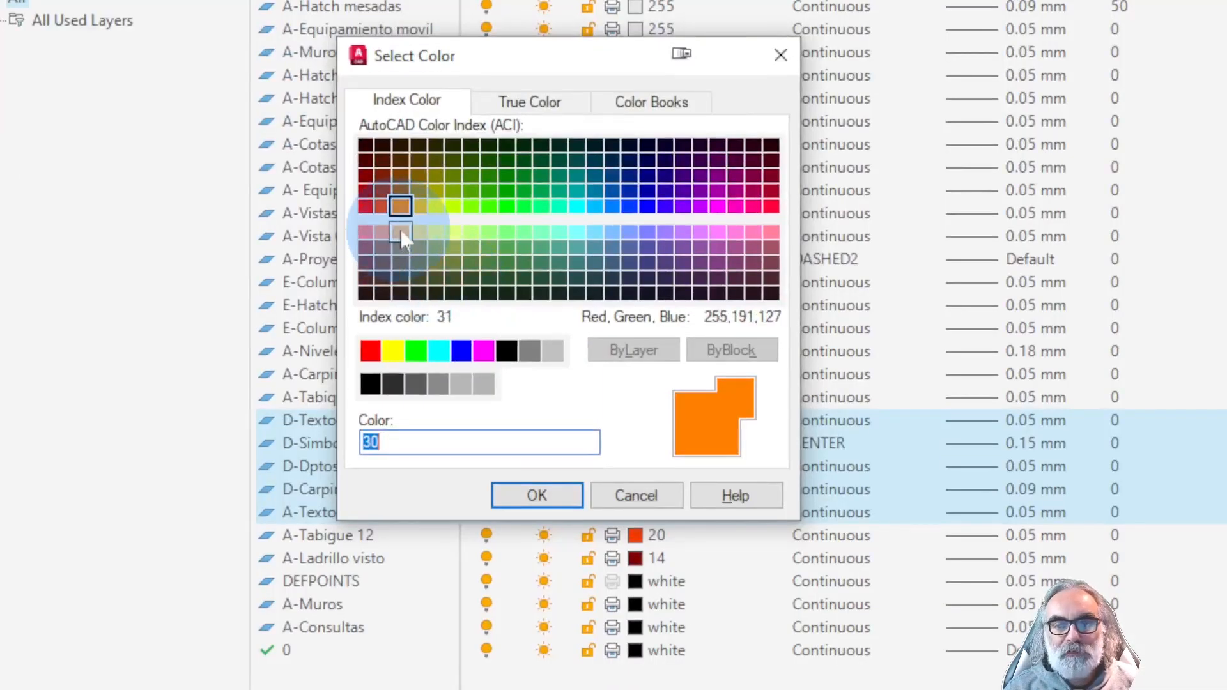
{"action": "left_click", "coordinate": [522, 320]}
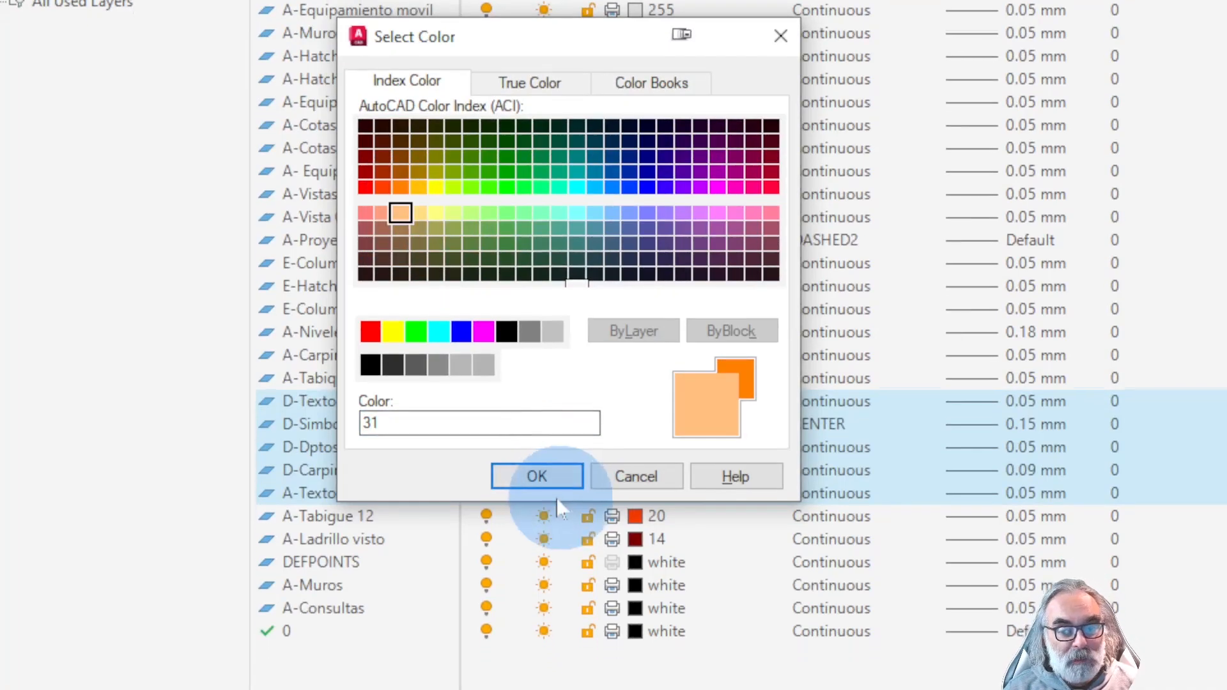
{"action": "left_click", "coordinate": [536, 495]}
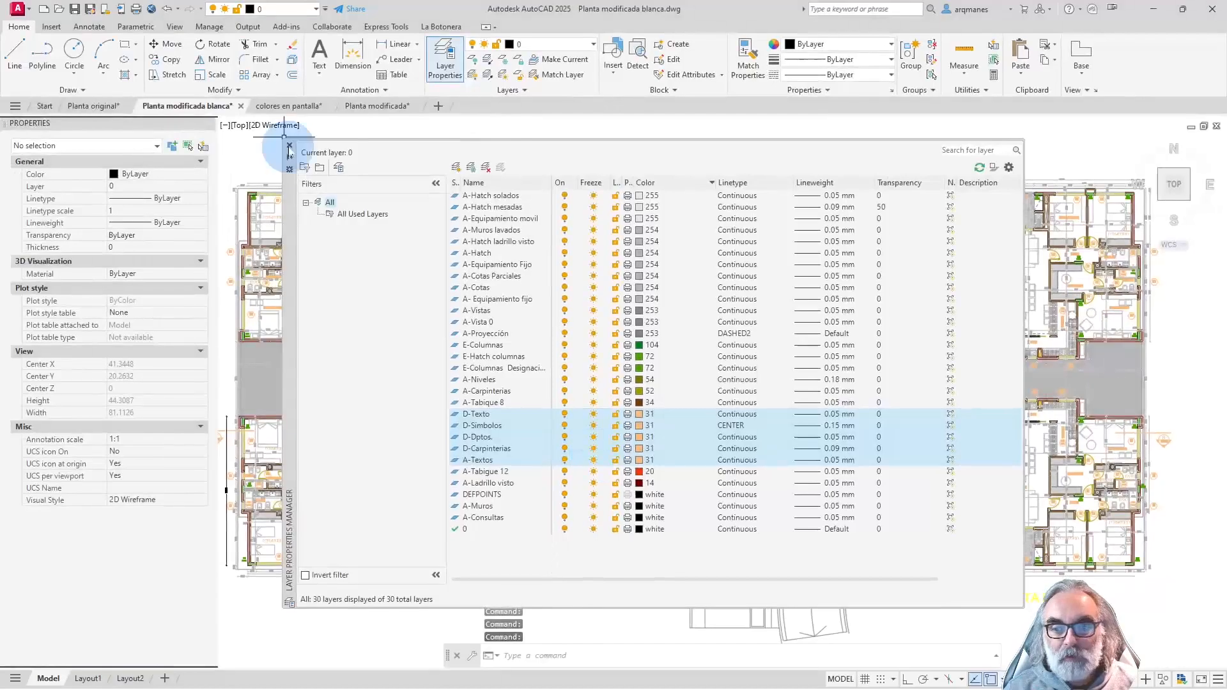
{"action": "left_click", "coordinate": [262, 122]}
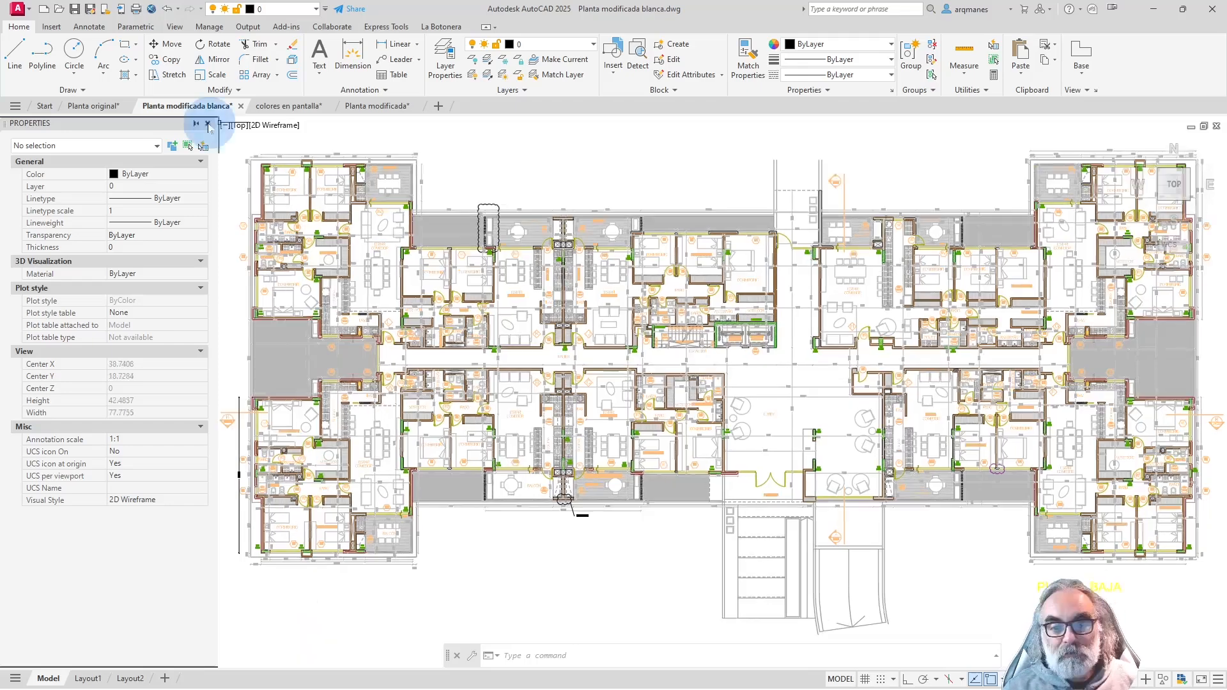
Close the object properties palette and zoom the drawing to its extents
{"action": "left_click", "coordinate": [207, 123]}
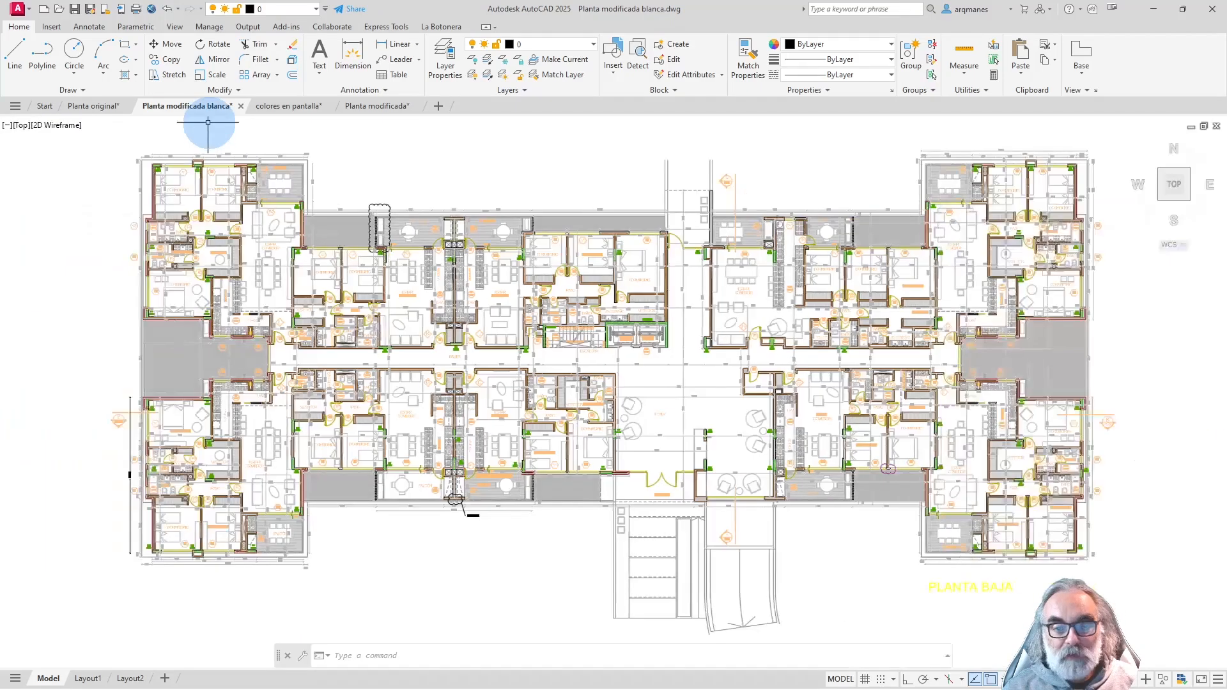
{"action": "type", "text": "z"}
{"action": "key", "text": "Return"}
{"action": "type", "text": "e"}
{"action": "key", "text": "Return"}
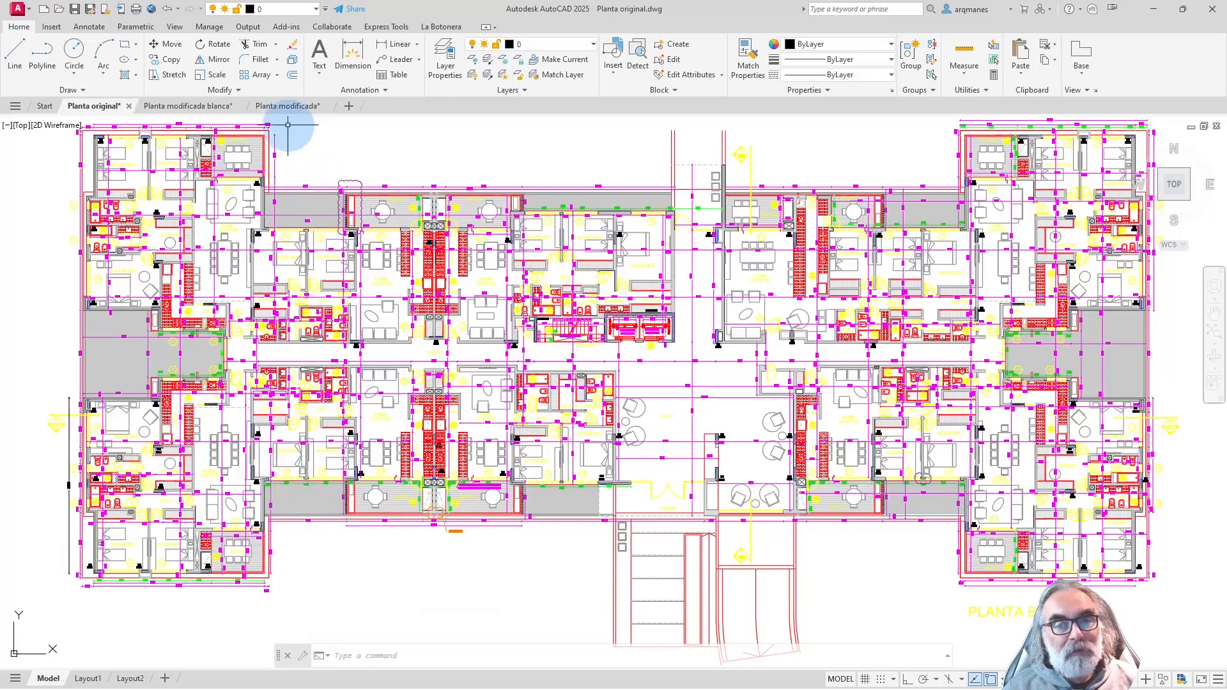
Compare the layer colours of Planta modificada blanca with those of Planta modificada, ending on Planta modificada blanca
{"action": "left_click", "coordinate": [200, 107]}
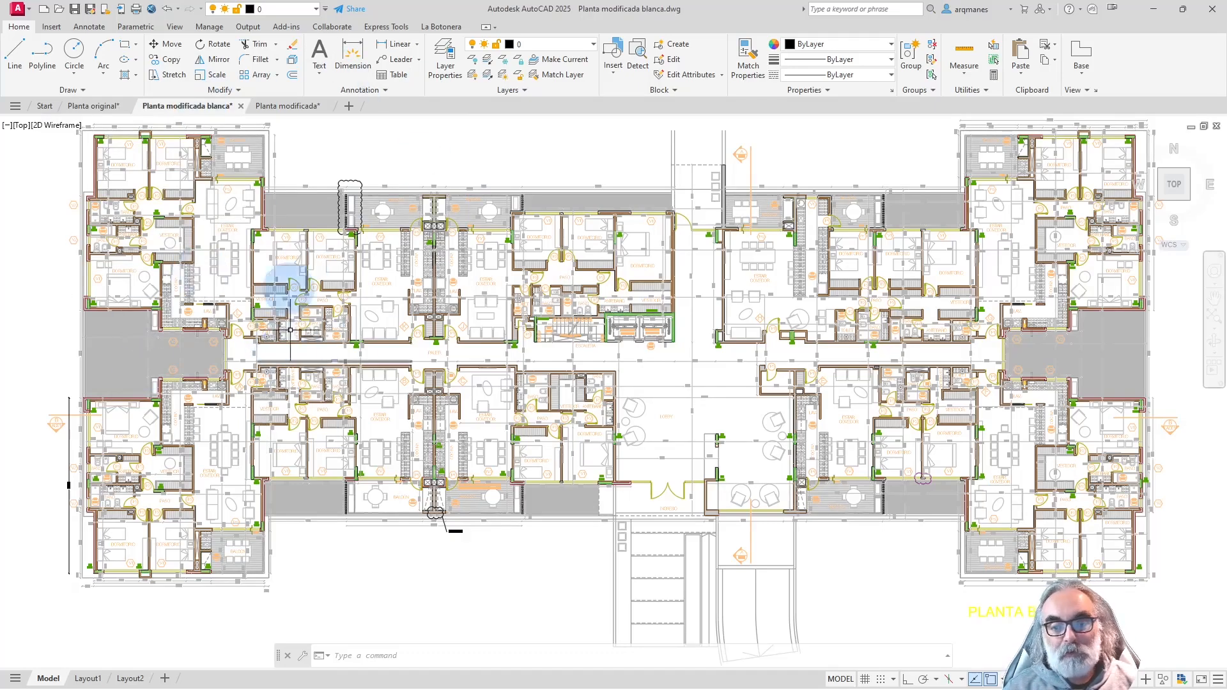
{"action": "left_click", "coordinate": [296, 107]}
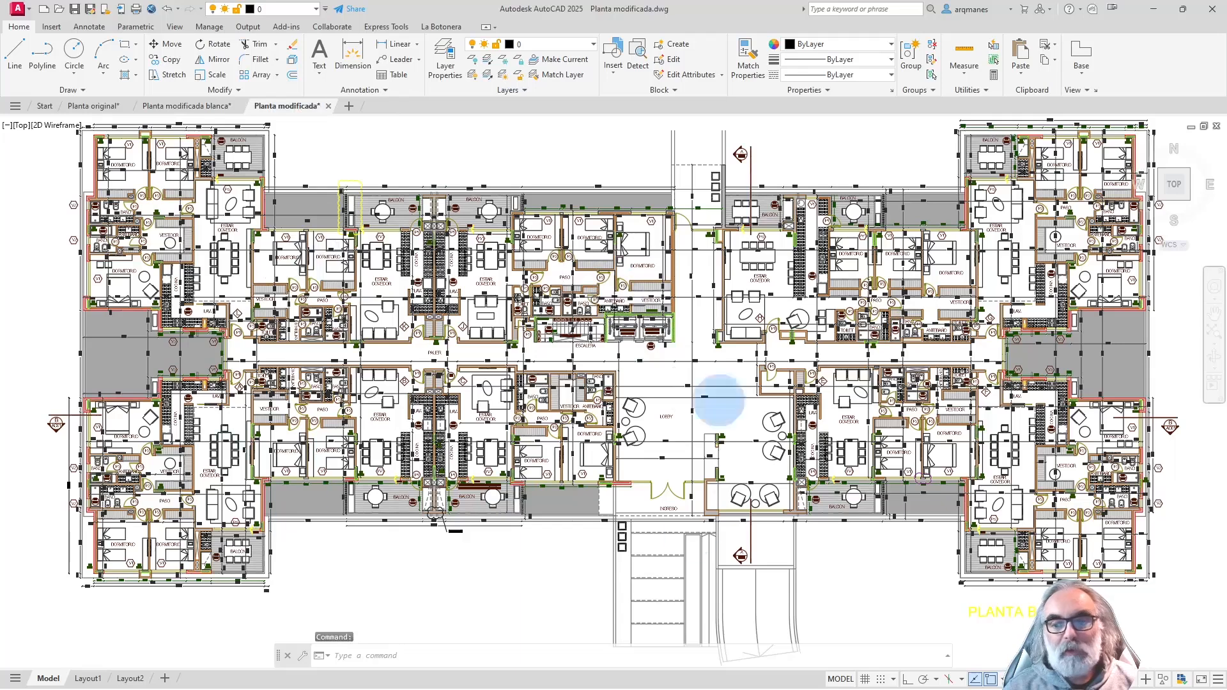
{"action": "left_click", "coordinate": [192, 105]}
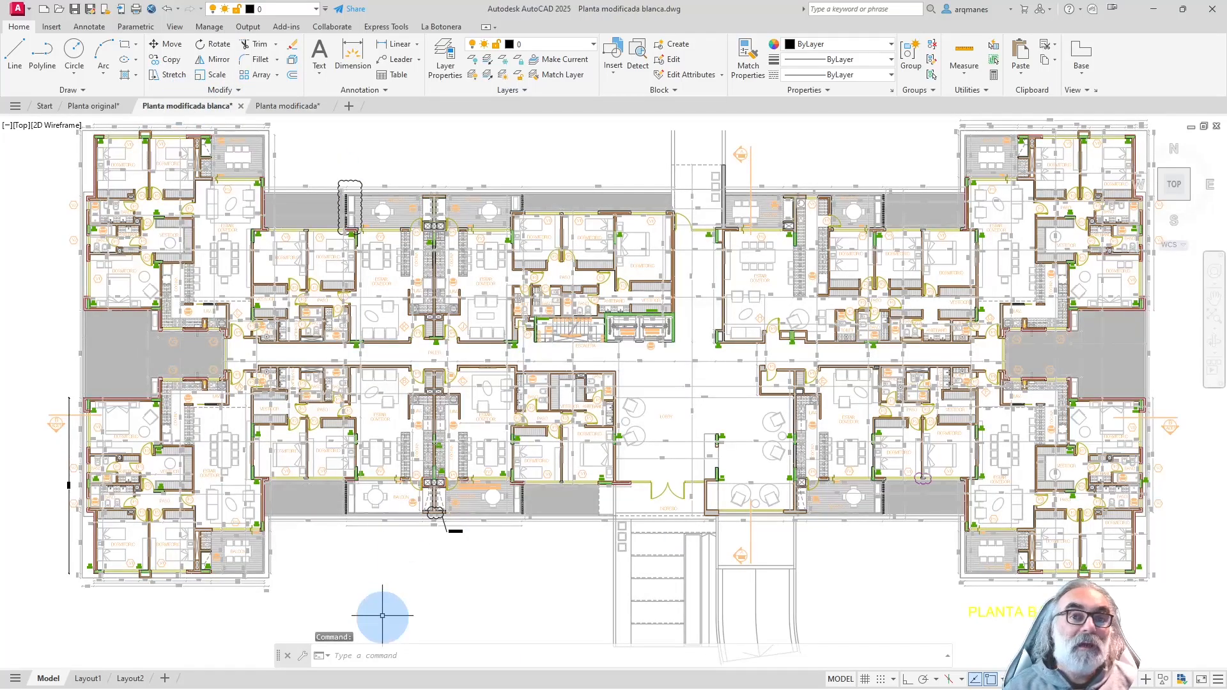